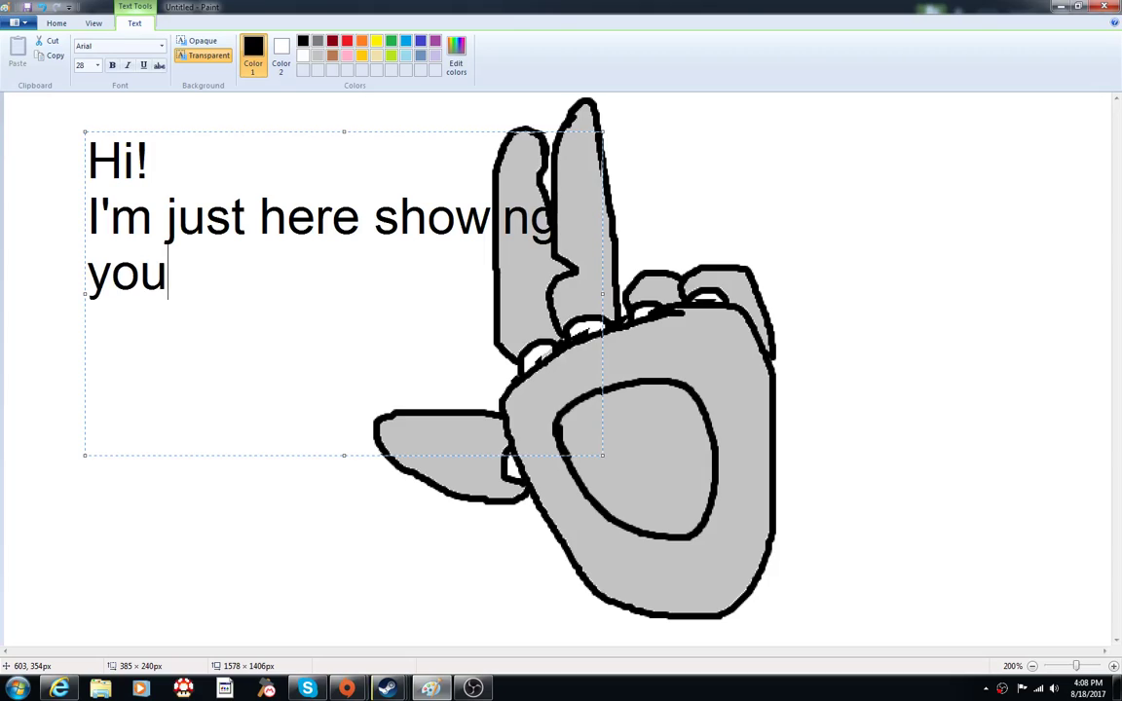
- Continue the canvas note with "; me, drawing" and "me... :/" on a new line
type("; me, ")
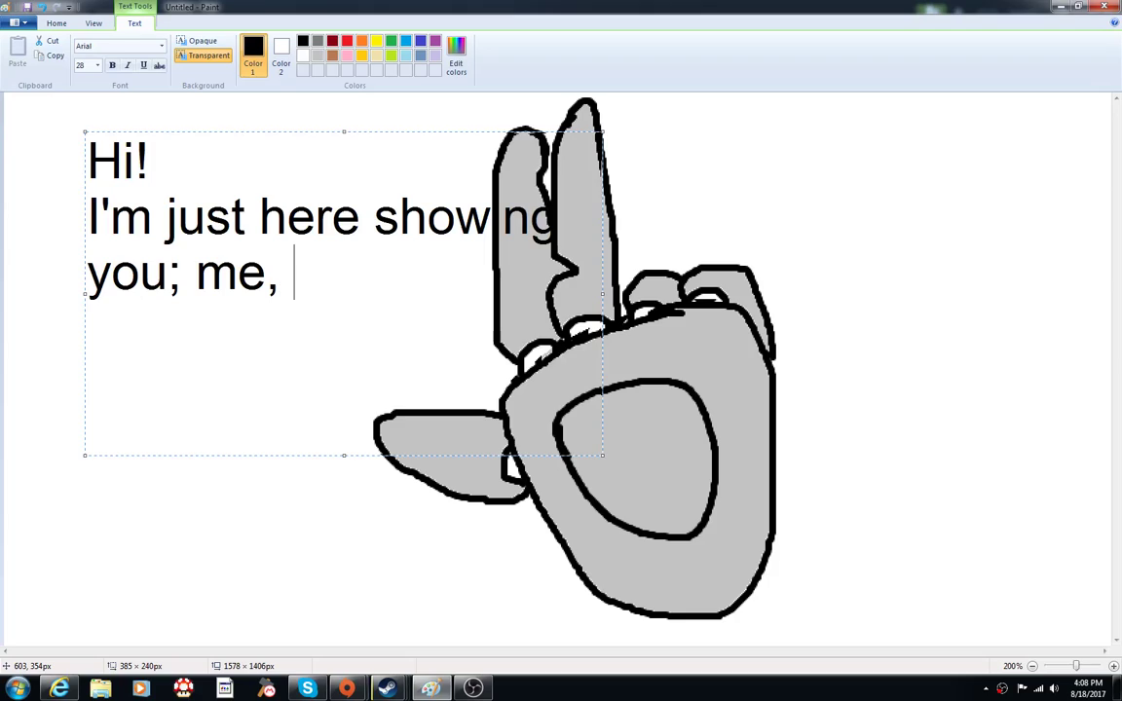
type("drawing")
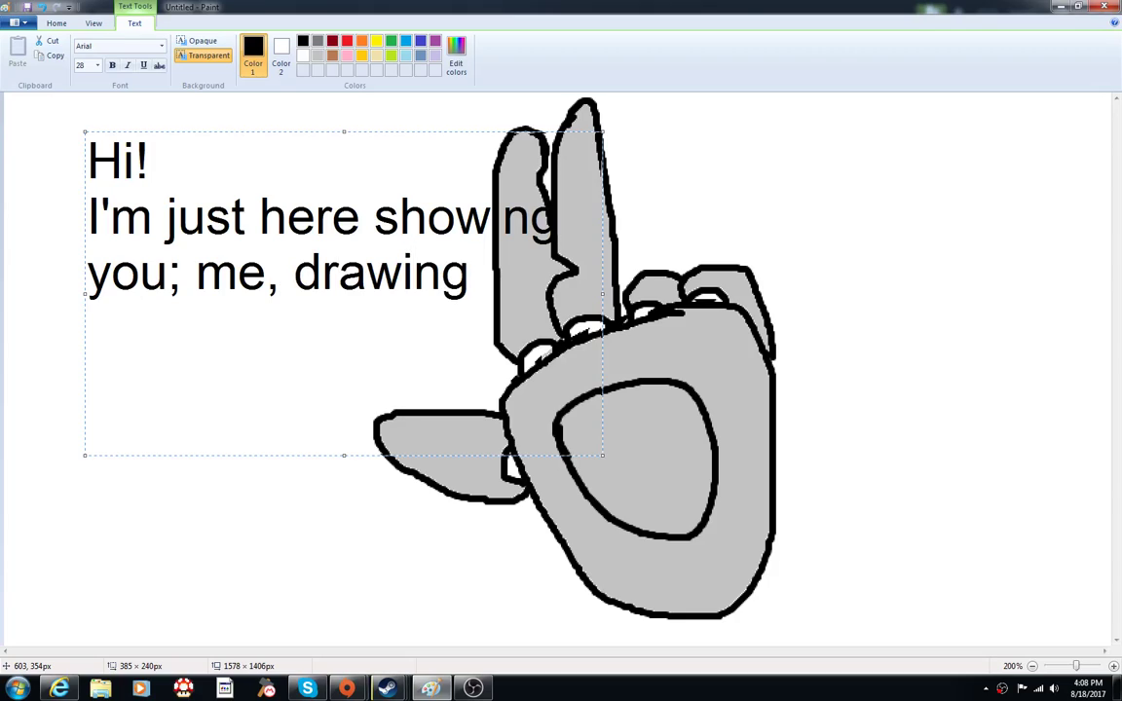
key("Return")
type("me")
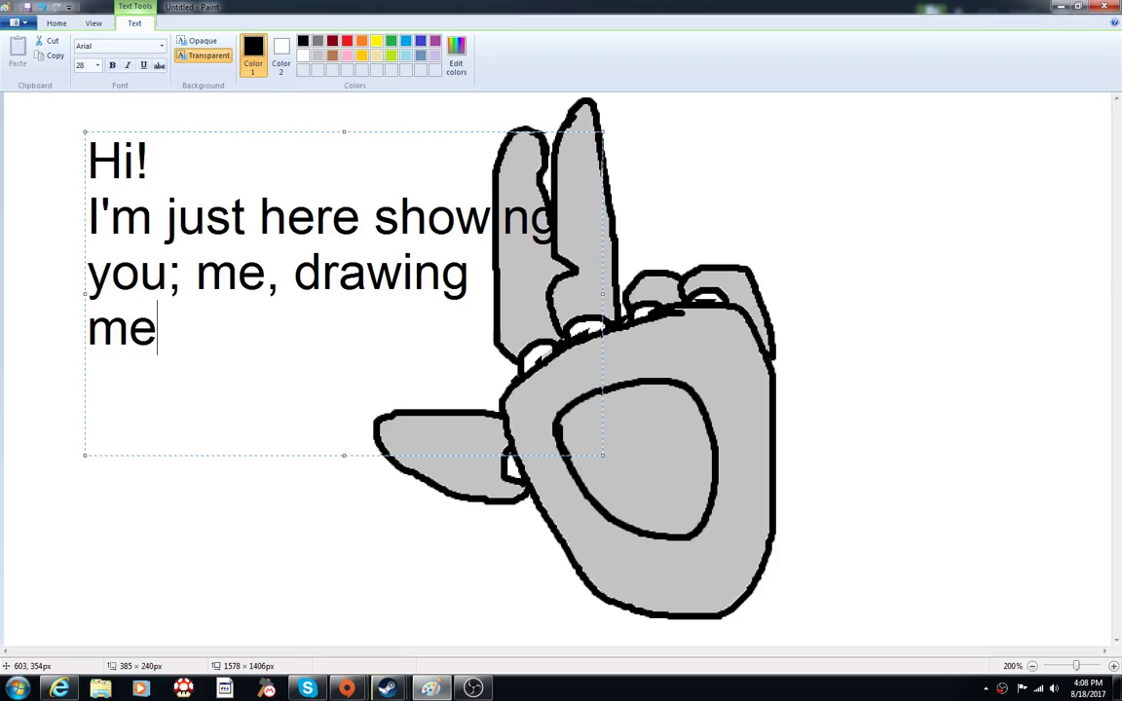
type("... :/")
- Delete the entire note from the text box and close the empty box
key("BackSpace")
key("BackSpace")
key("BackSpace")
key("BackSpace")
key("BackSpace")
key("BackSpace")
key("BackSpace")
key("BackSpace")
key("BackSpace")
key("BackSpace")
key("BackSpace")
key("BackSpace")
key("BackSpace")
key("BackSpace")
key("BackSpace")
key("BackSpace")
key("BackSpace")
key("BackSpace")
key("BackSpace")
key("BackSpace")
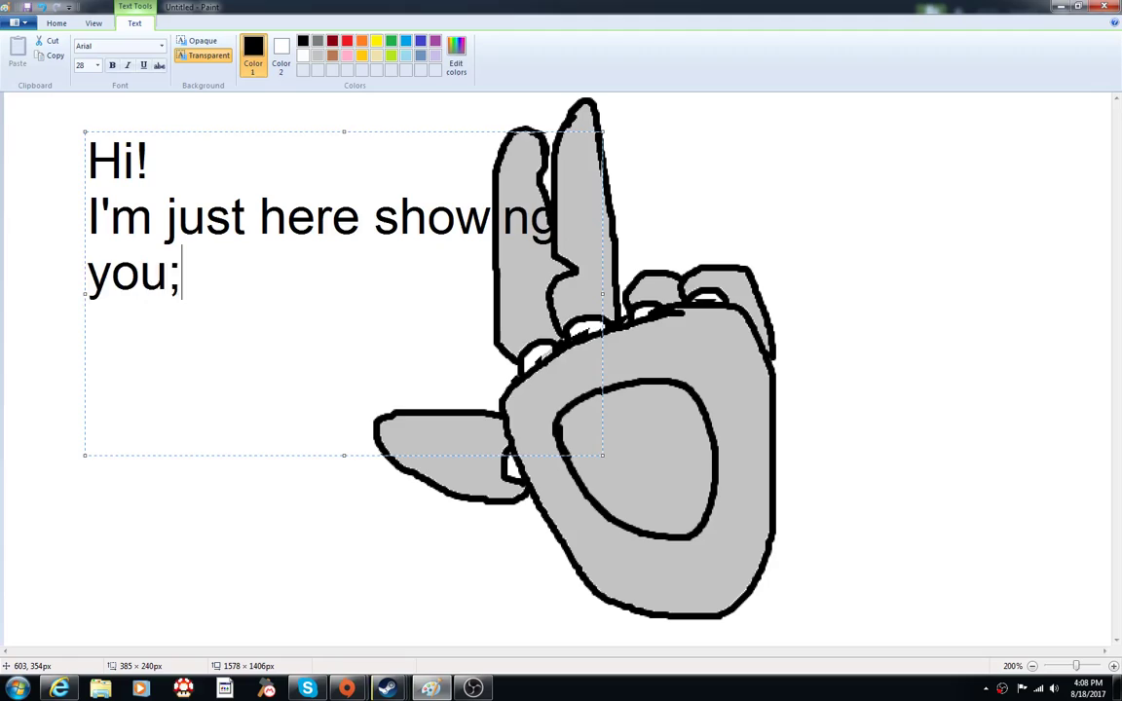
key("BackSpace")
key("BackSpace")
key("BackSpace")
key("BackSpace")
key("BackSpace")
key("BackSpace")
key("BackSpace")
key("BackSpace")
key("BackSpace")
key("BackSpace")
key("BackSpace")
key("BackSpace")
key("BackSpace")
key("BackSpace")
key("BackSpace")
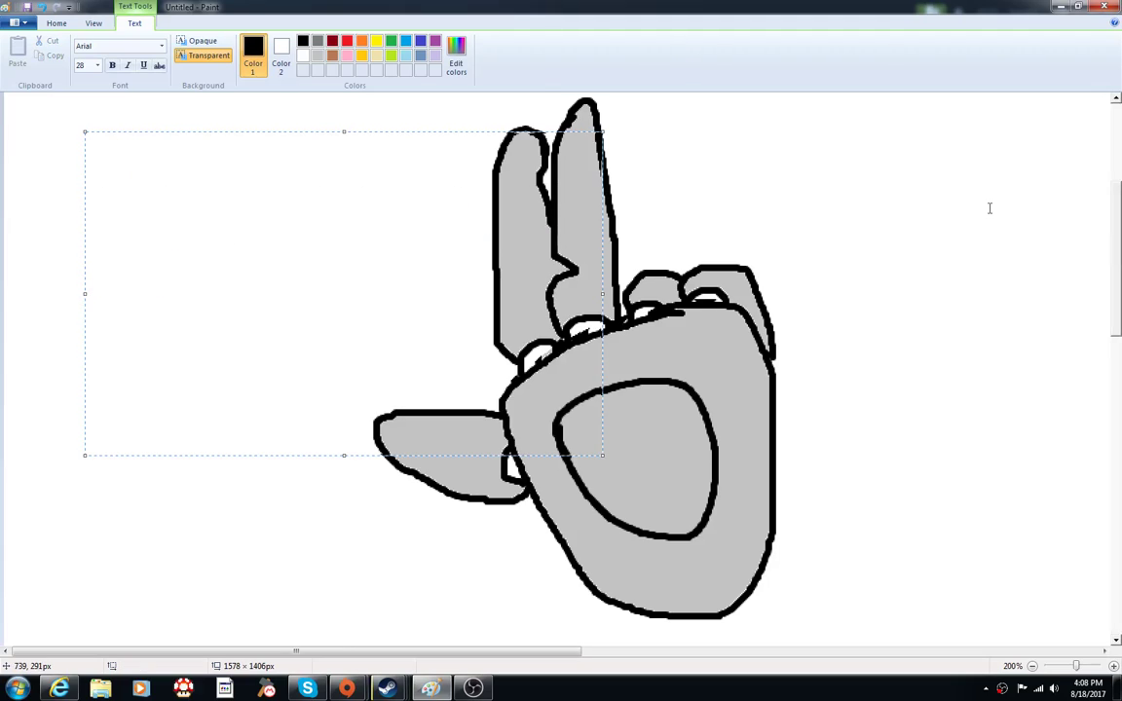
left_click(990, 208)
- Fill the white thumb joint and the first upright finger's joint with dark gray
left_click(223, 49)
left_click(425, 53)
left_click(431, 124)
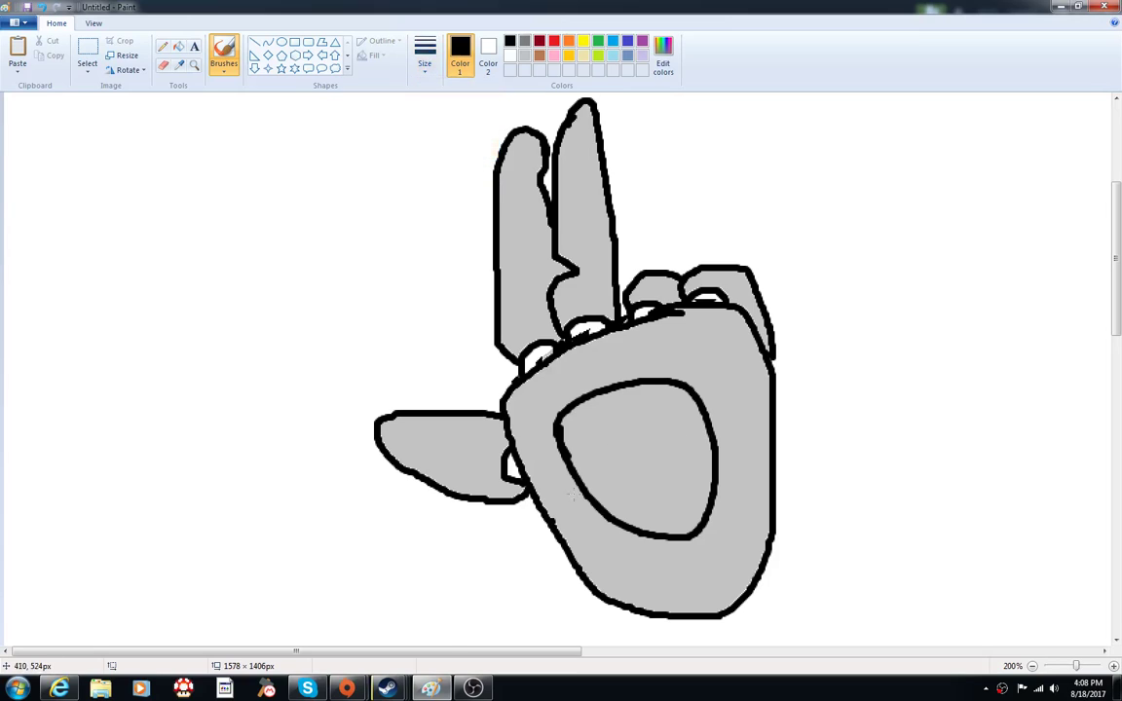
left_click_drag(439, 654, 540, 654)
left_click(178, 46)
left_click(524, 41)
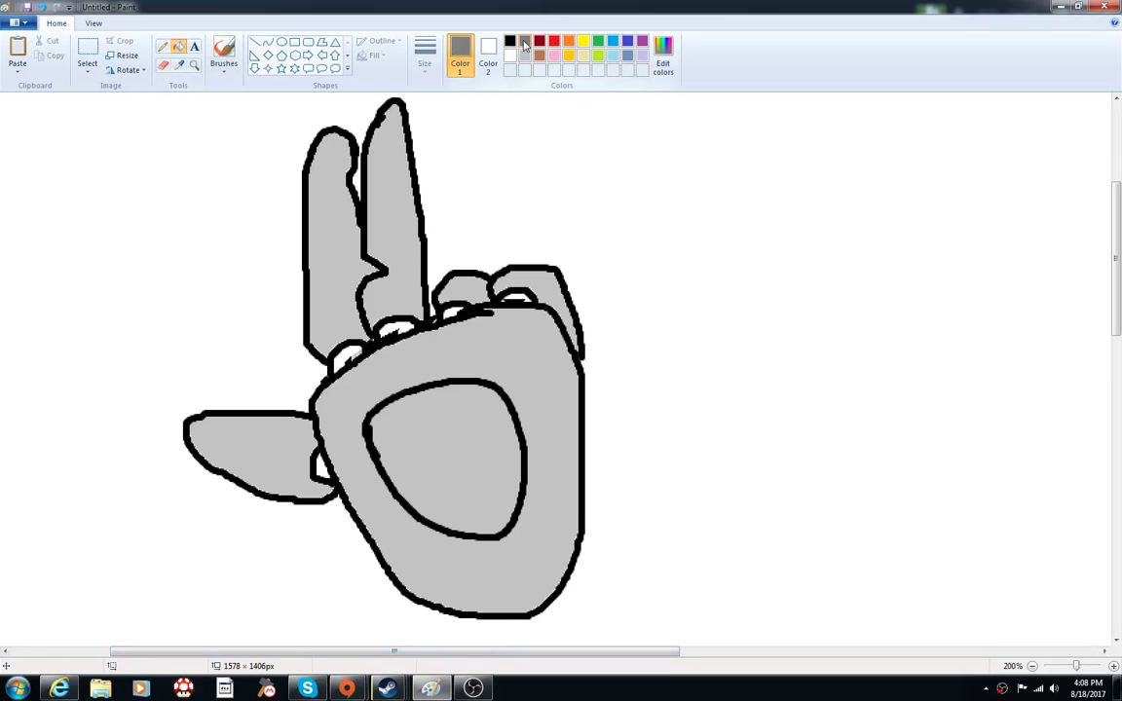
left_click(350, 353)
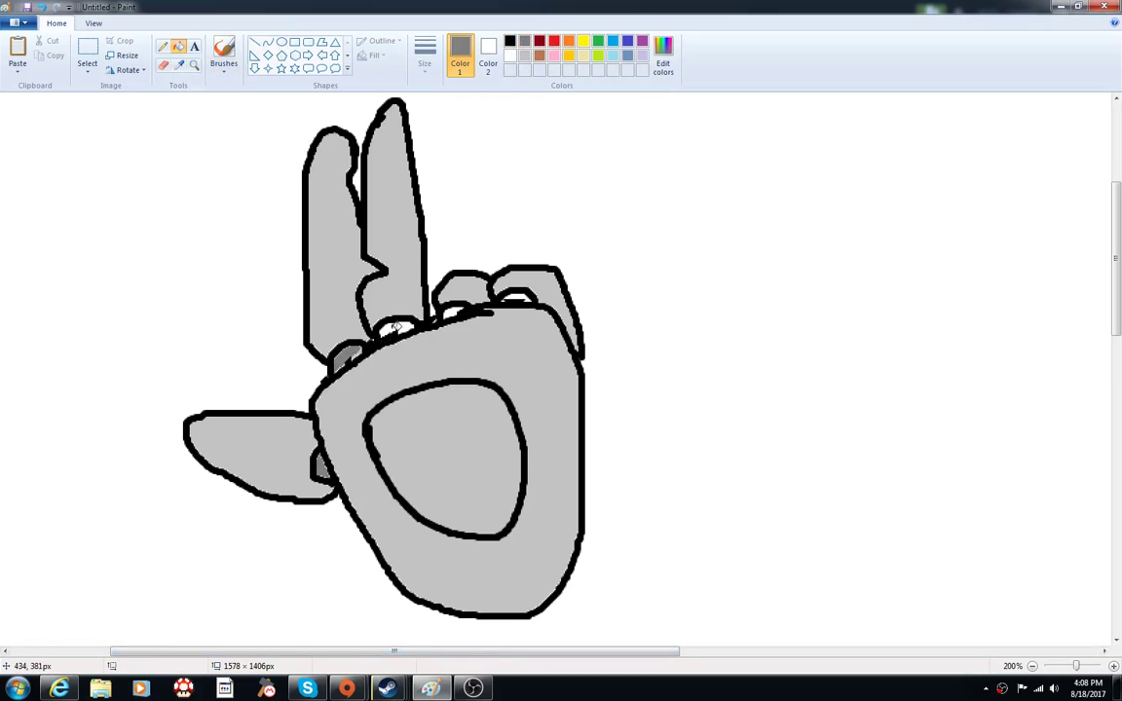
- Erase the stray black marks inside the two upright fingers' joints with a smaller eraser
left_click(162, 64)
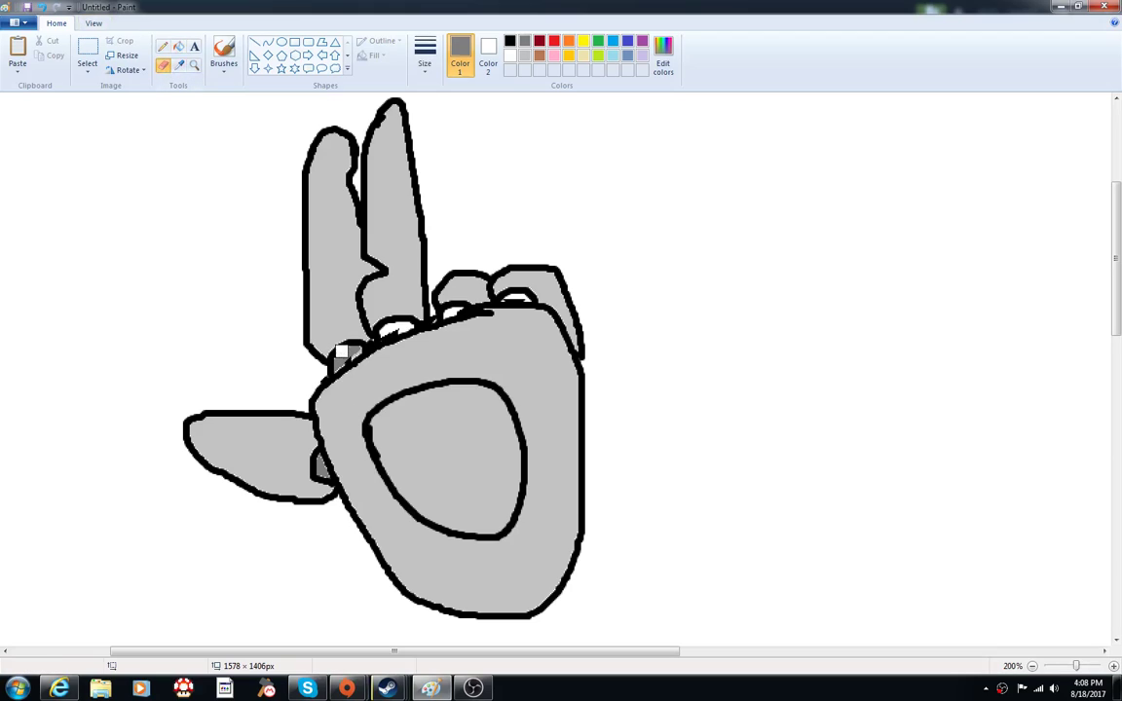
left_click(425, 54)
left_click(424, 106)
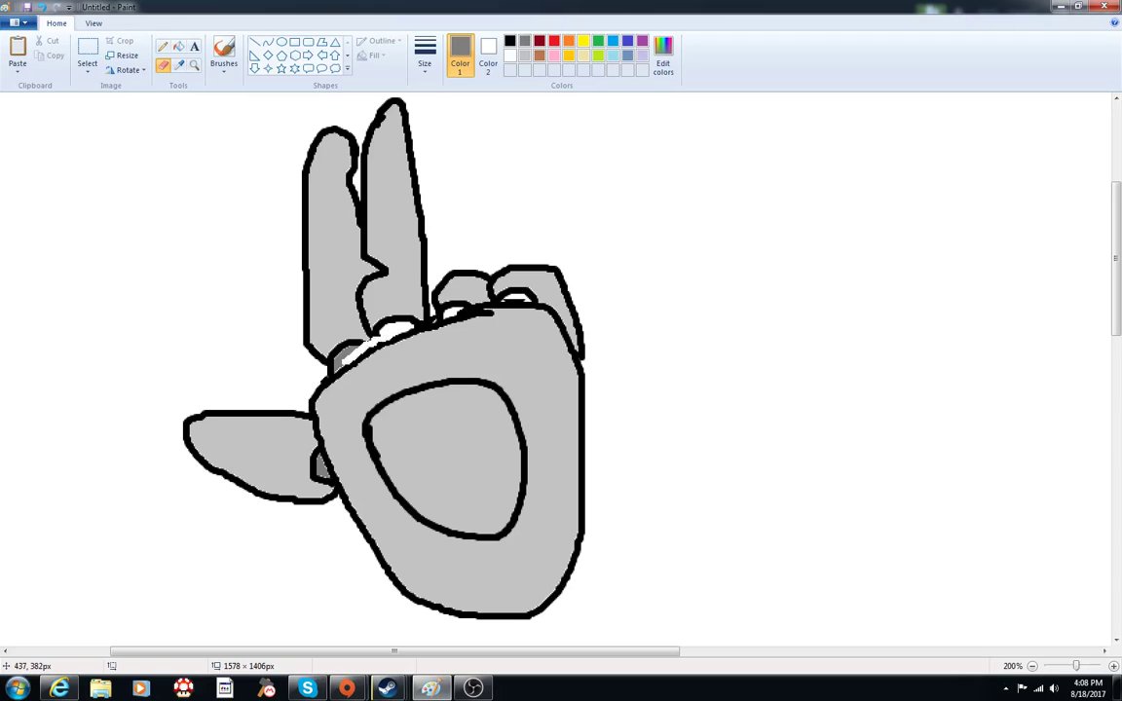
- Repaint the erased black outline between the two upright fingers' joints with the brush
left_click(223, 53)
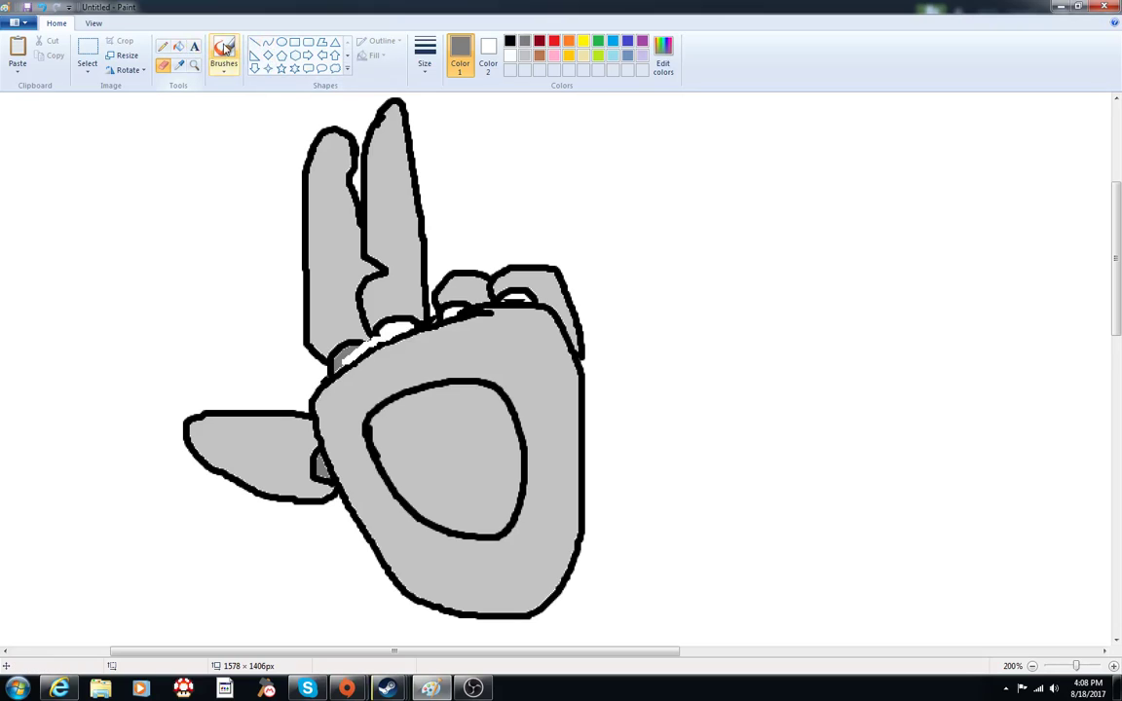
left_click(509, 41)
left_click(424, 54)
left_click(424, 144)
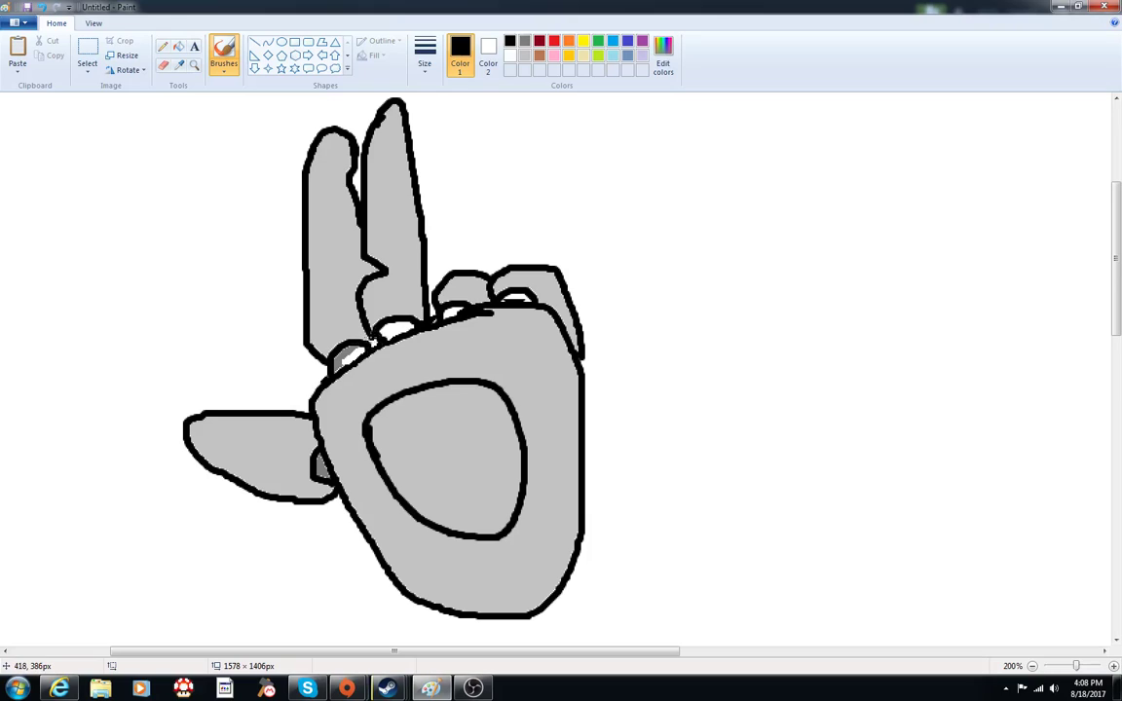
- Fill the remaining white areas of all four finger joints with dark gray
left_click(178, 46)
left_click(524, 41)
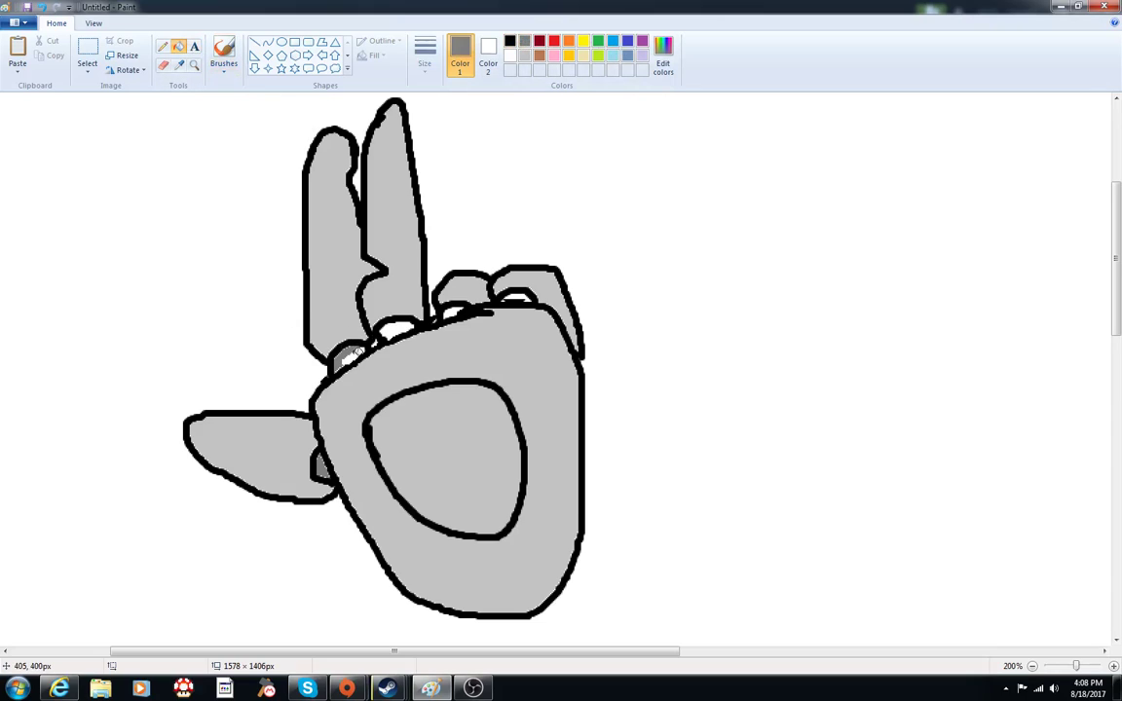
left_click(398, 327)
left_click(457, 311)
left_click(518, 295)
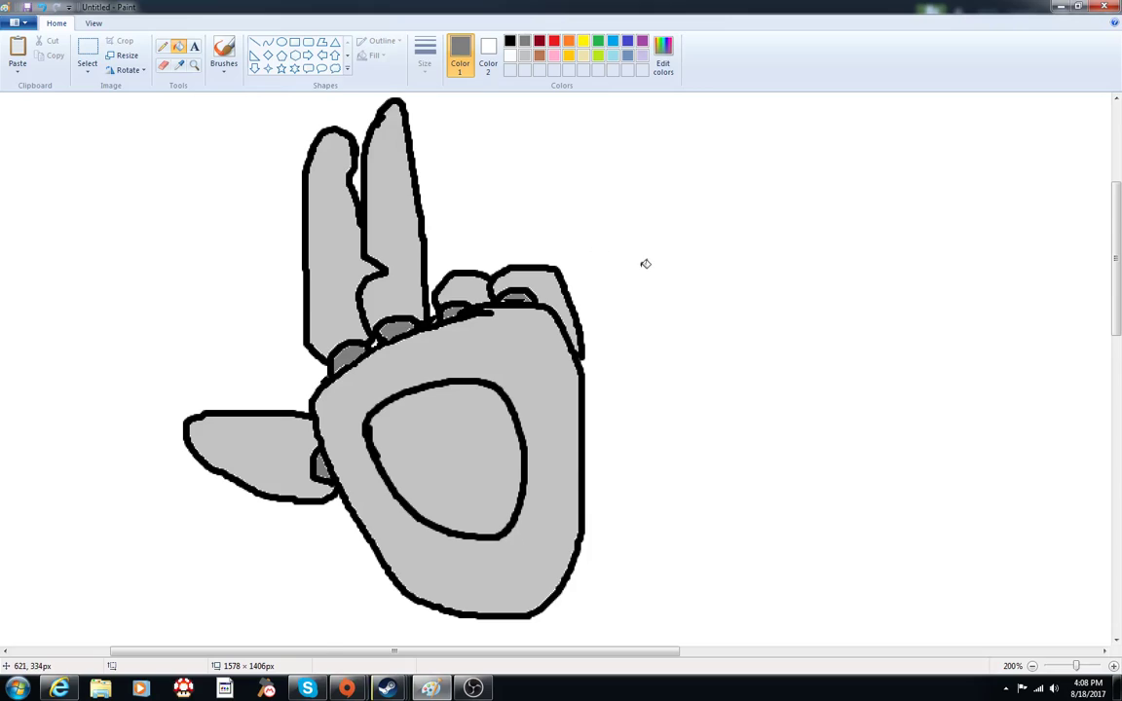
- Brush a thinner black curve just inside the left and lower edge of the palm's inner shape
scroll(647, 265, "up", 2)
scroll(656, 268, "down", 1)
left_click(223, 54)
left_click(510, 40)
left_click(425, 56)
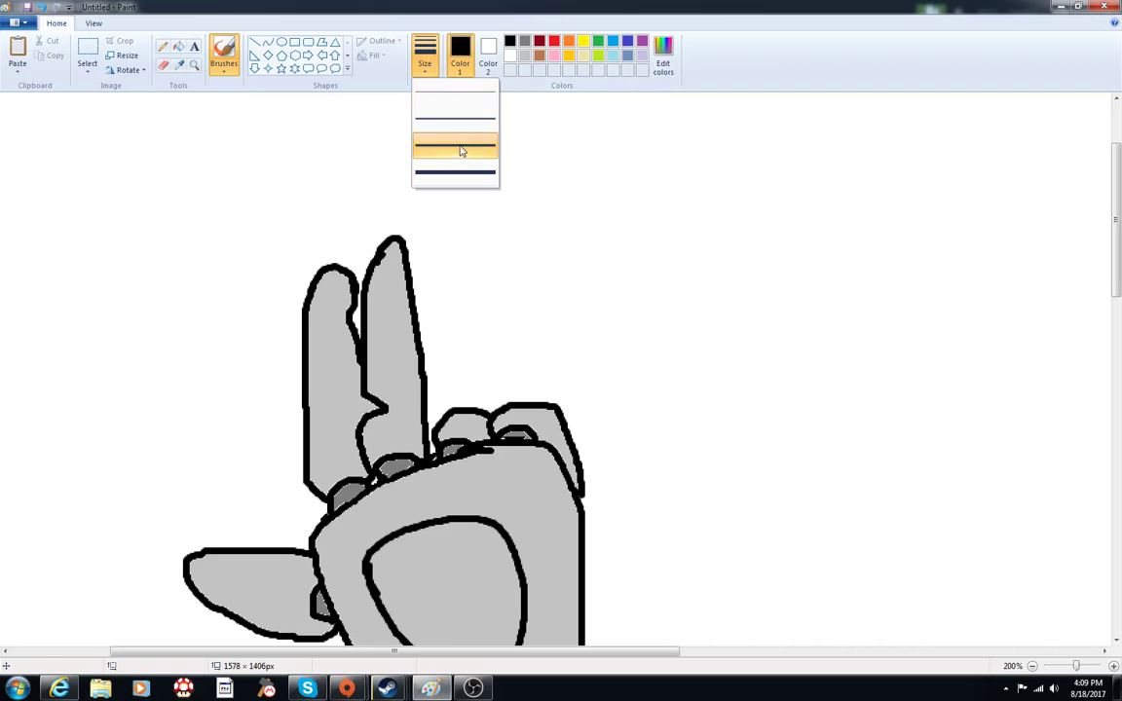
left_click(458, 150)
scroll(444, 338, "down", 3)
scroll(431, 220, "up", 1)
left_click(425, 56)
left_click(443, 119)
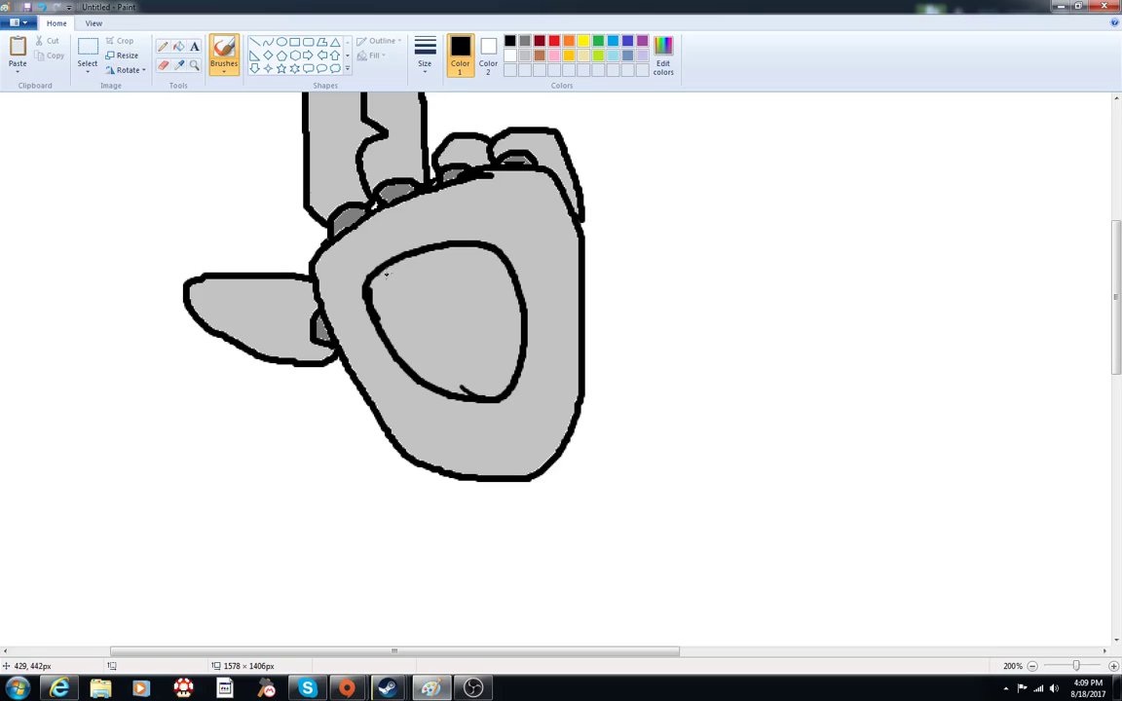
left_click_drag(384, 292, 444, 381)
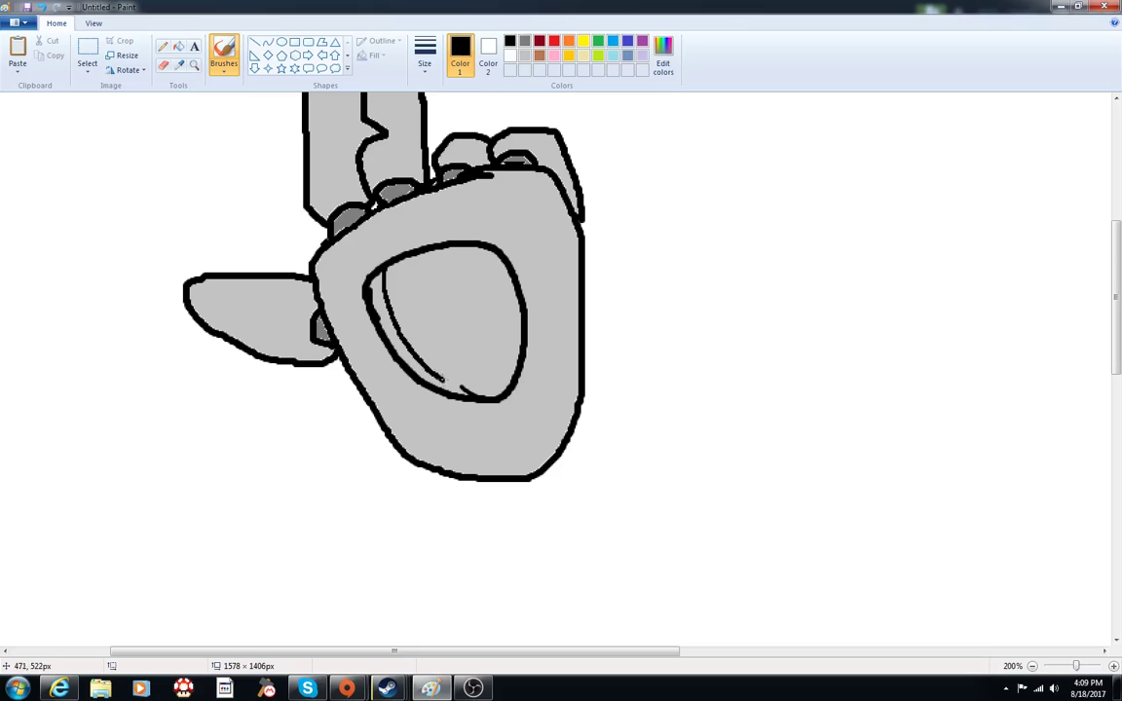
- Fill the narrow strip between the palm shape's outline and the inner curve with dark gray
left_click(178, 45)
left_click(524, 39)
left_click(380, 283)
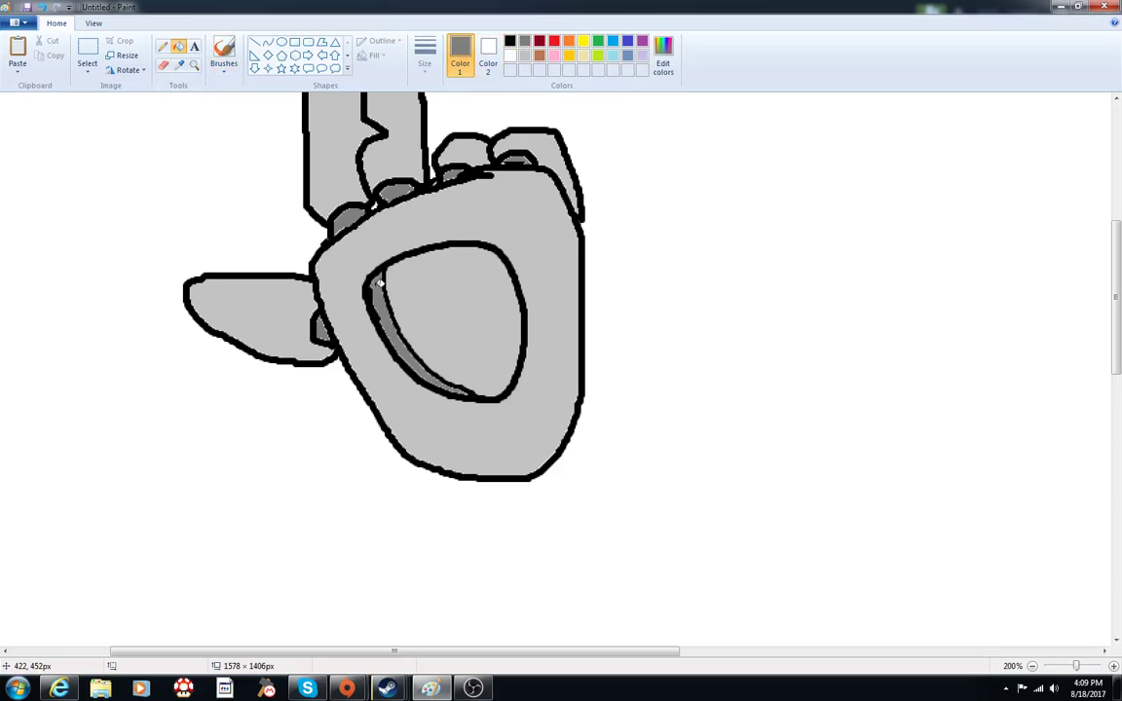
- Draw short thin black lines across the dark gray strip to divide it into segments
left_click(224, 51)
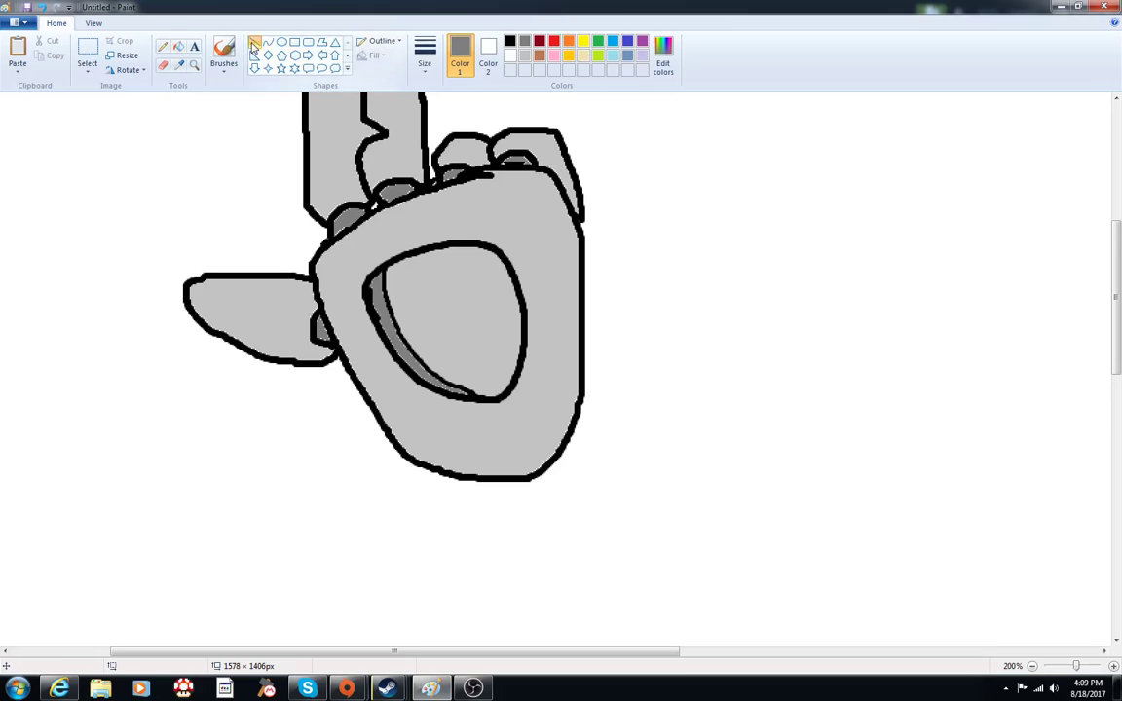
left_click(427, 50)
left_click(430, 98)
left_click(510, 42)
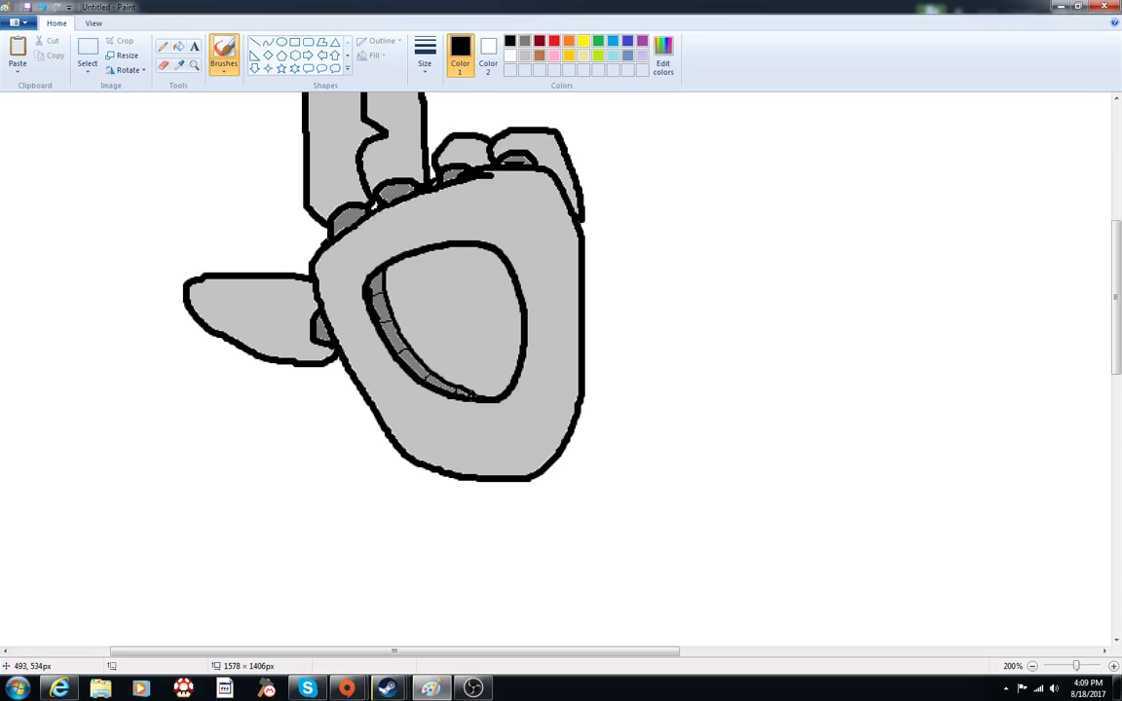
- Fill the palm's inner shape with light turquoise
left_click(179, 45)
left_click(612, 42)
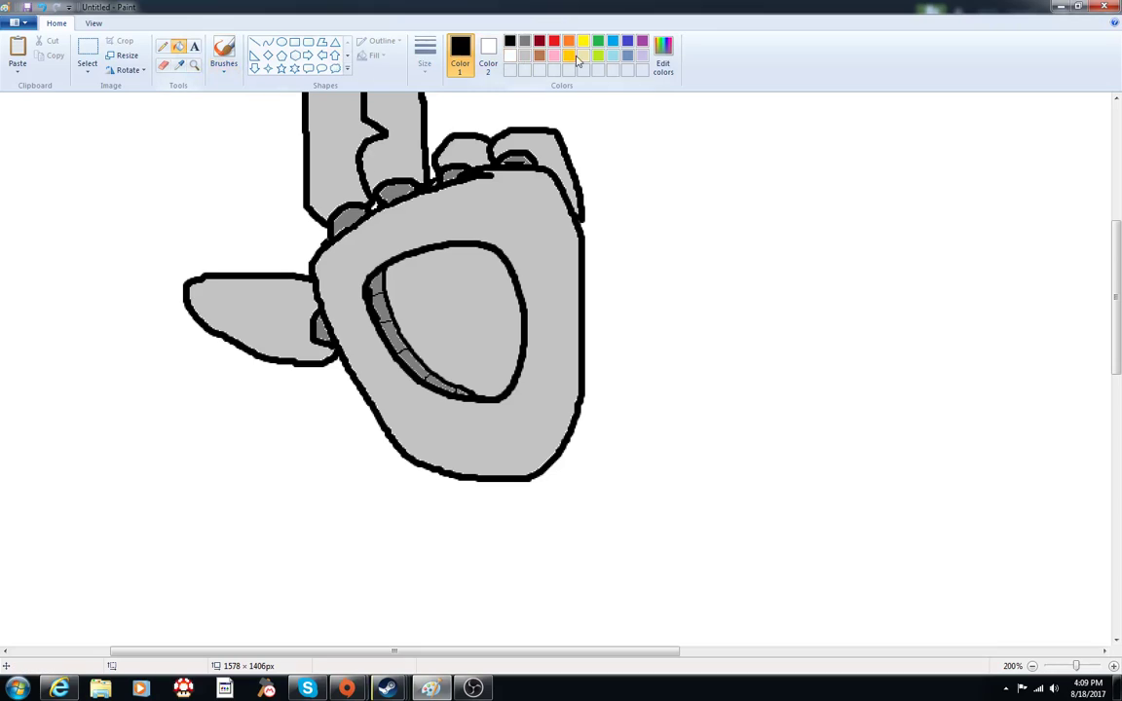
left_click(614, 56)
- Paint two thick white highlight strokes along the left side of the palm's light blue area
left_click(223, 57)
left_click(424, 56)
left_click(438, 162)
left_click(509, 56)
left_click_drag(457, 252, 497, 295)
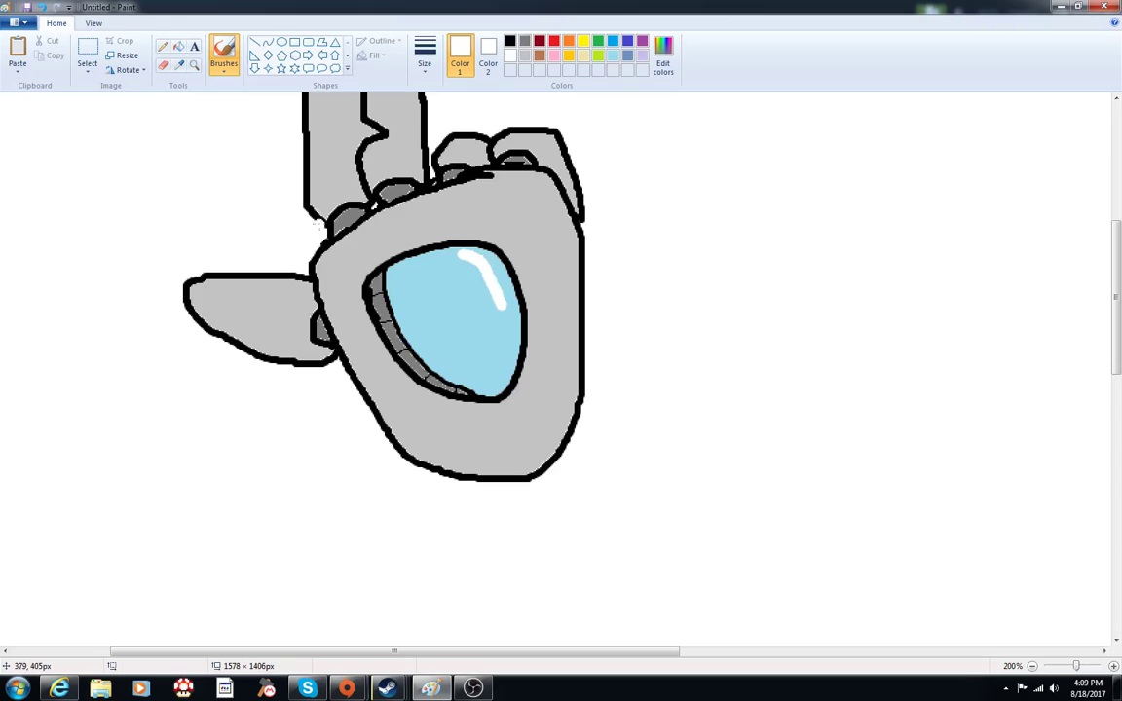
left_click(42, 7)
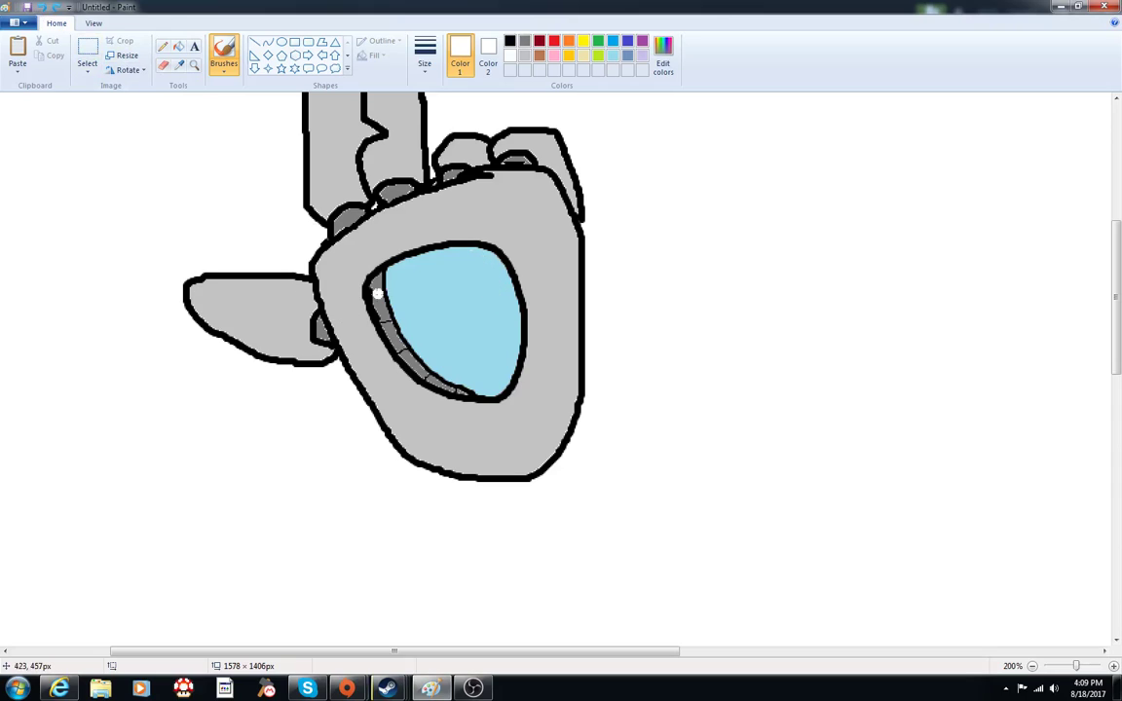
left_click_drag(397, 279, 436, 354)
- Try a black outline starting above the fingers and curving down to the outer side of the first upright finger
scroll(521, 193, "up", 3)
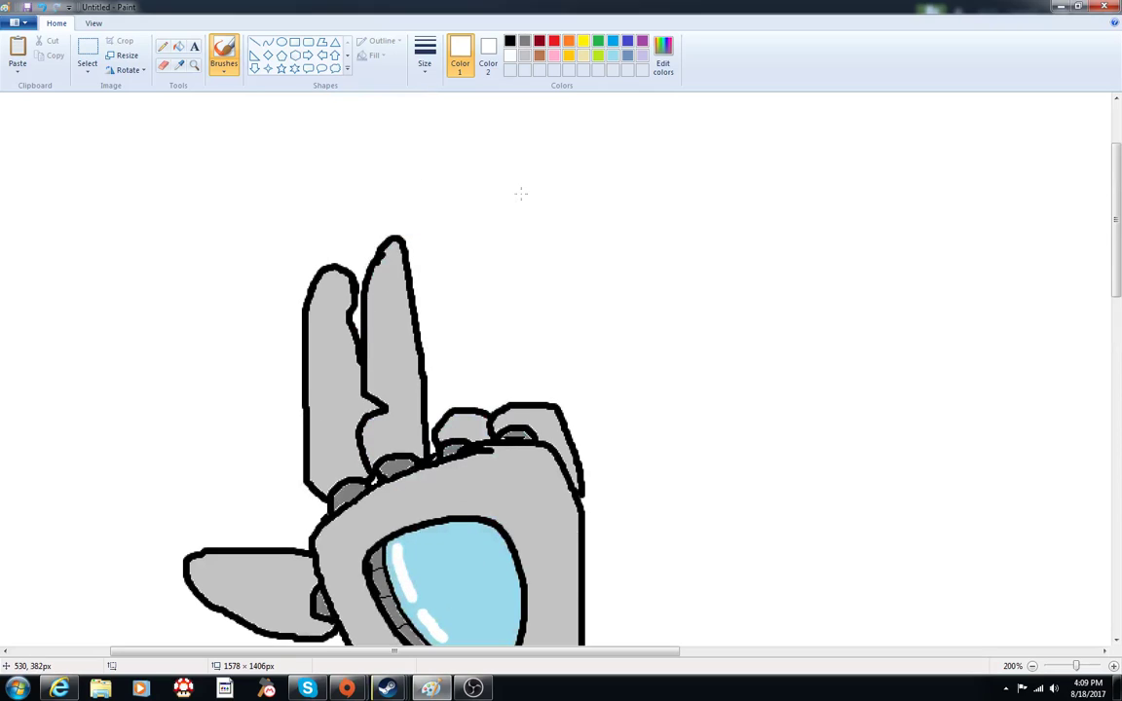
scroll(526, 205, "up", 2)
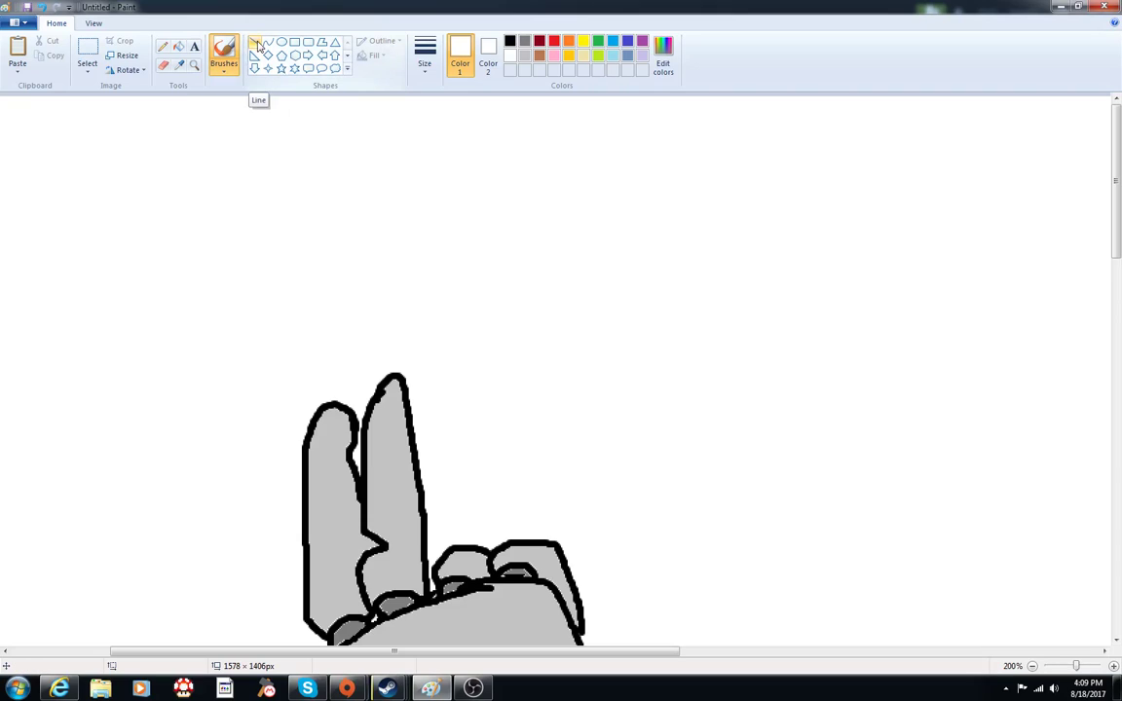
left_click(509, 40)
left_click(425, 58)
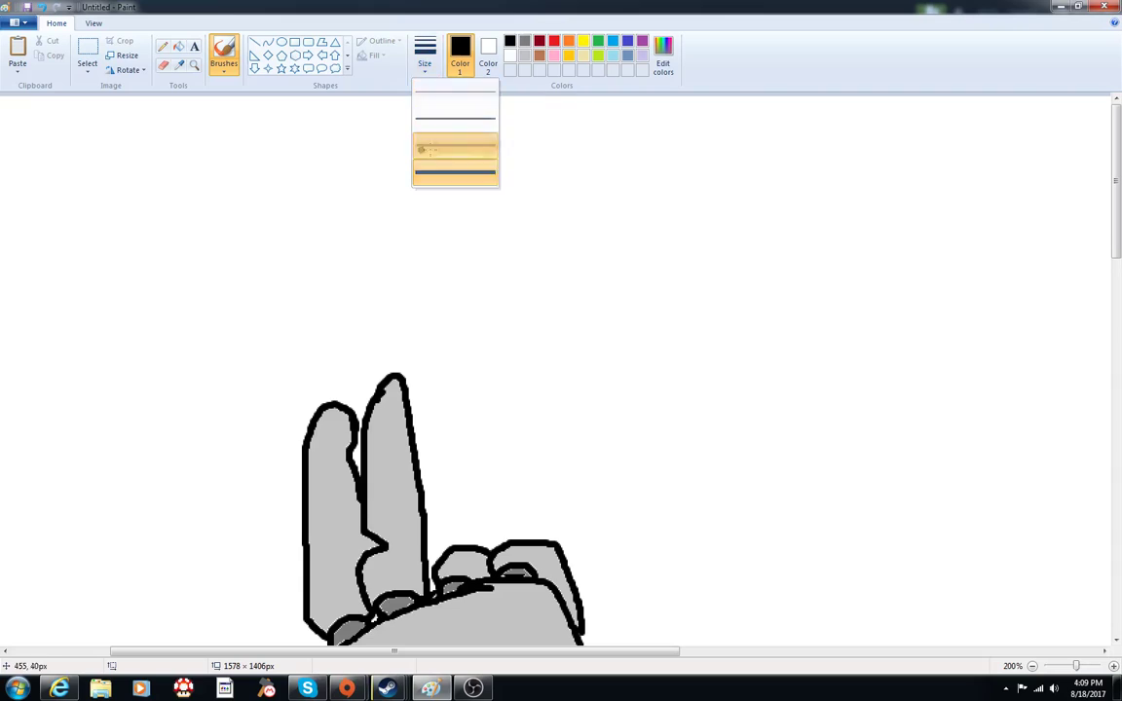
left_click(409, 136)
scroll(354, 342, "up", 2)
scroll(361, 338, "up", 2)
scroll(360, 338, "down", 2)
scroll(344, 299, "up", 2)
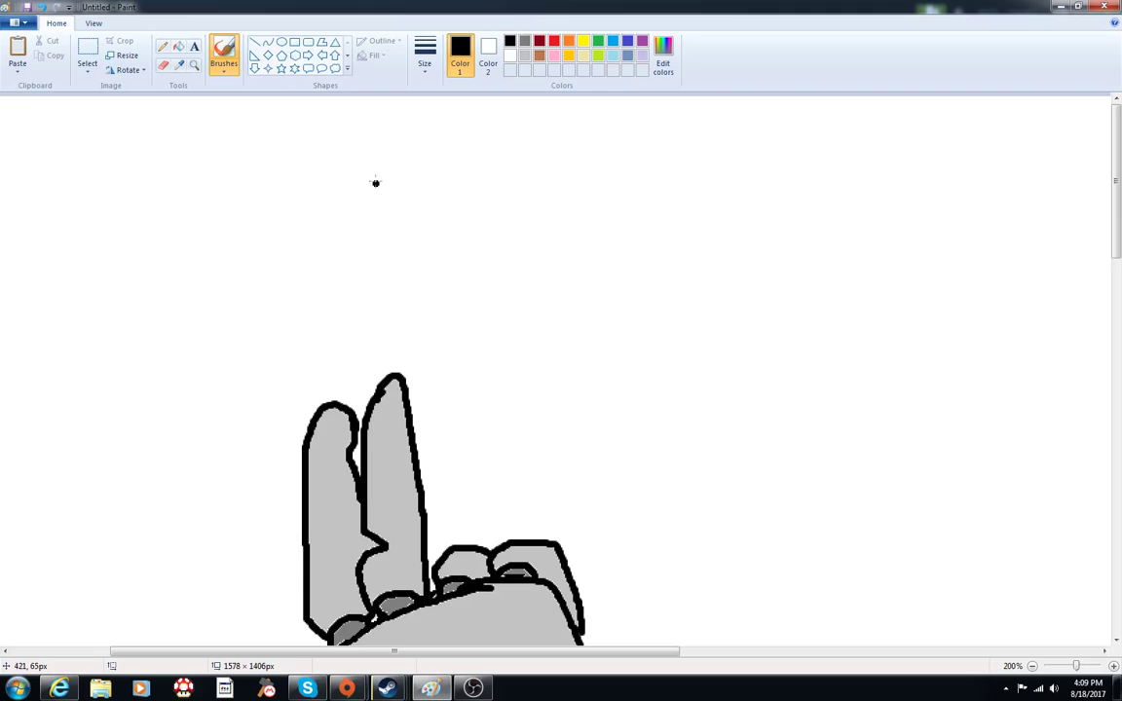
mouse_move(377, 187)
left_mouse_down()
mouse_move(255, 187)
mouse_move(238, 202)
mouse_move(235, 288)
mouse_move(283, 539)
left_mouse_up()
scroll(321, 393, "down", 4)
left_click_drag(283, 263, 297, 321)
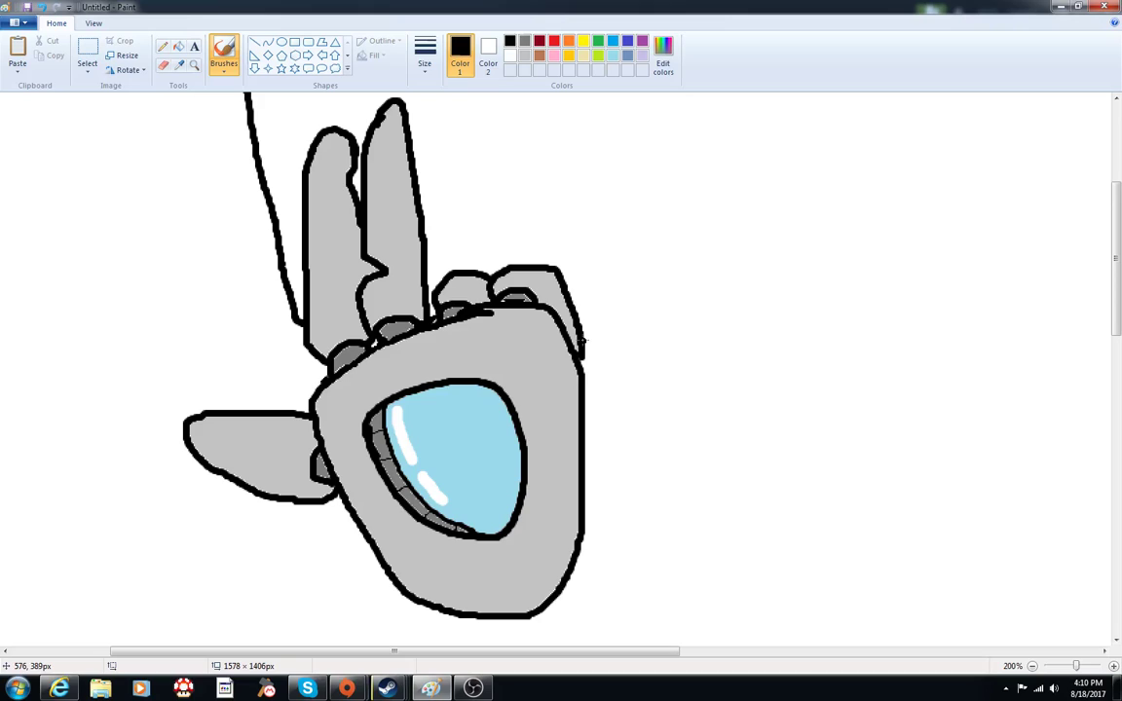
- Try a straight horizontal black line extending right from the little finger, and undo all the new outline strokes
left_click_drag(583, 336, 861, 337)
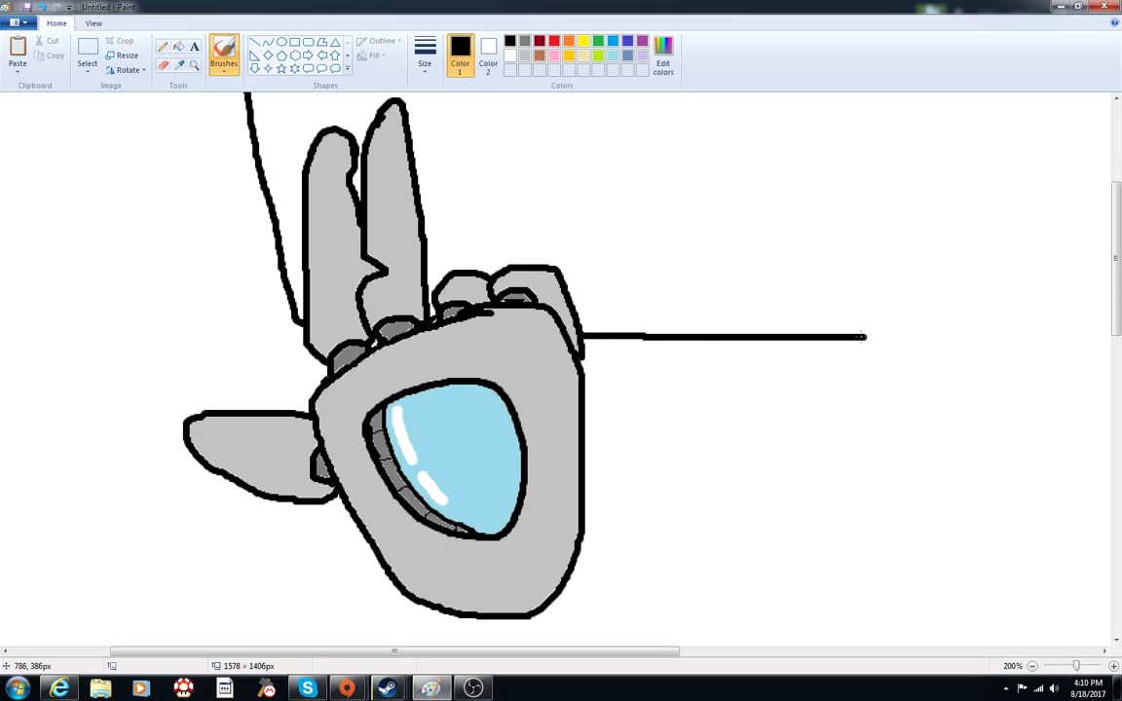
left_click_drag(501, 651, 623, 651)
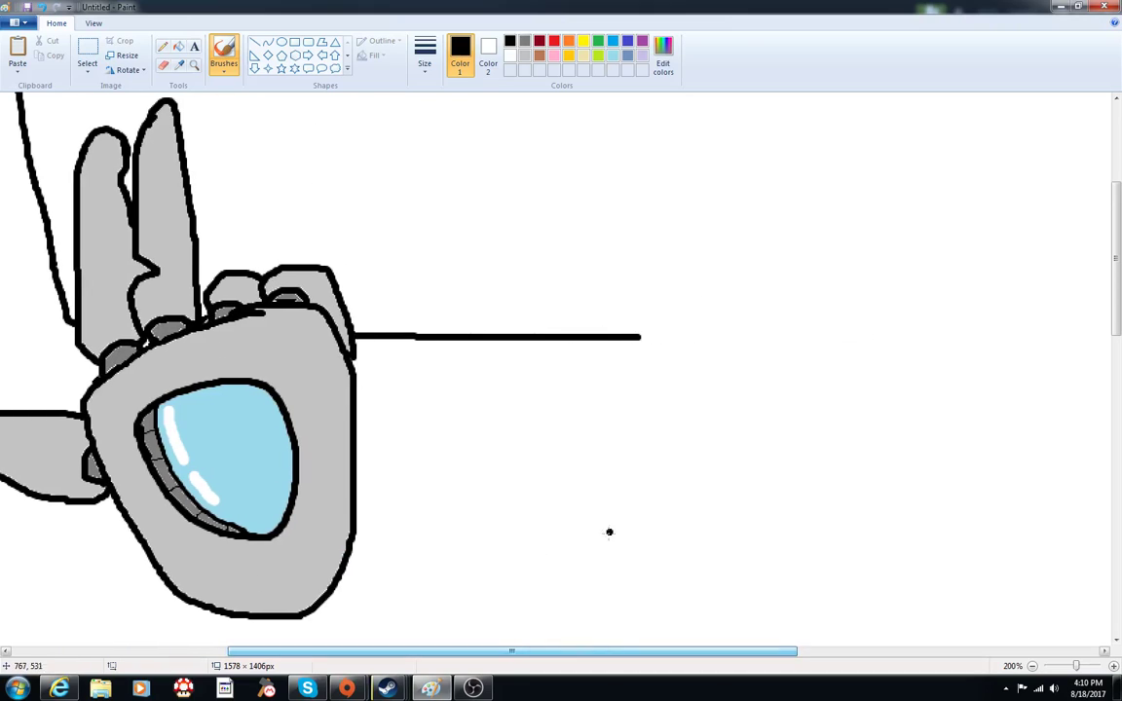
scroll(609, 528, "up", 4)
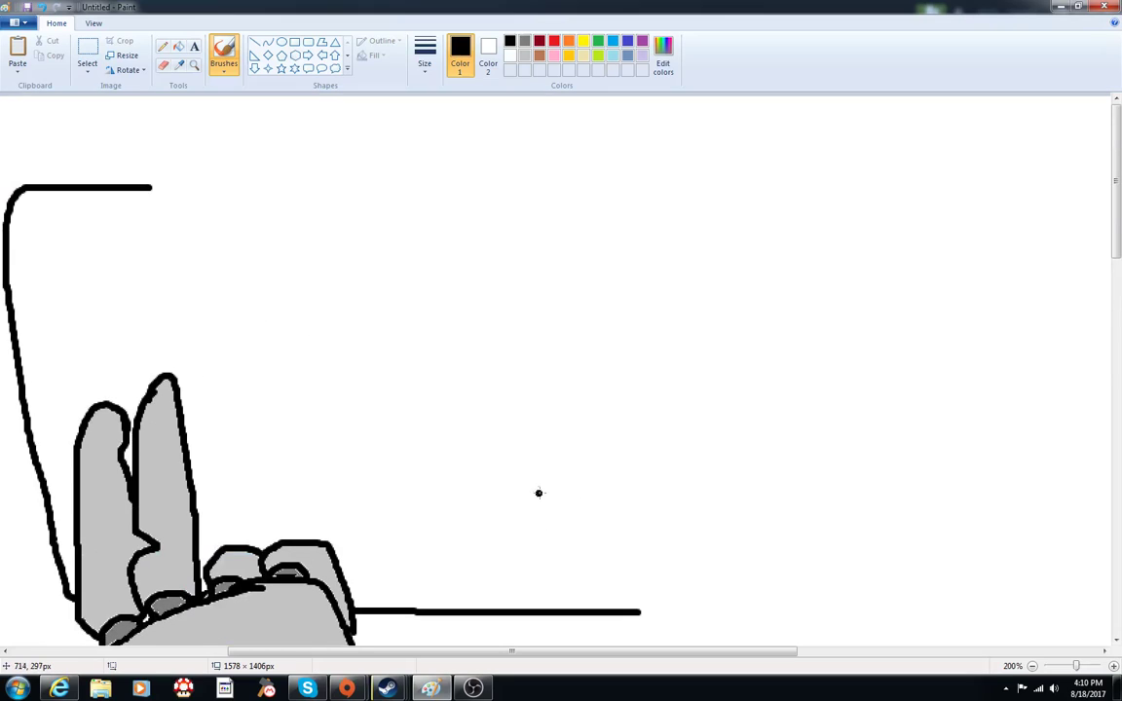
scroll(539, 494, "down", 2)
left_click(39, 9)
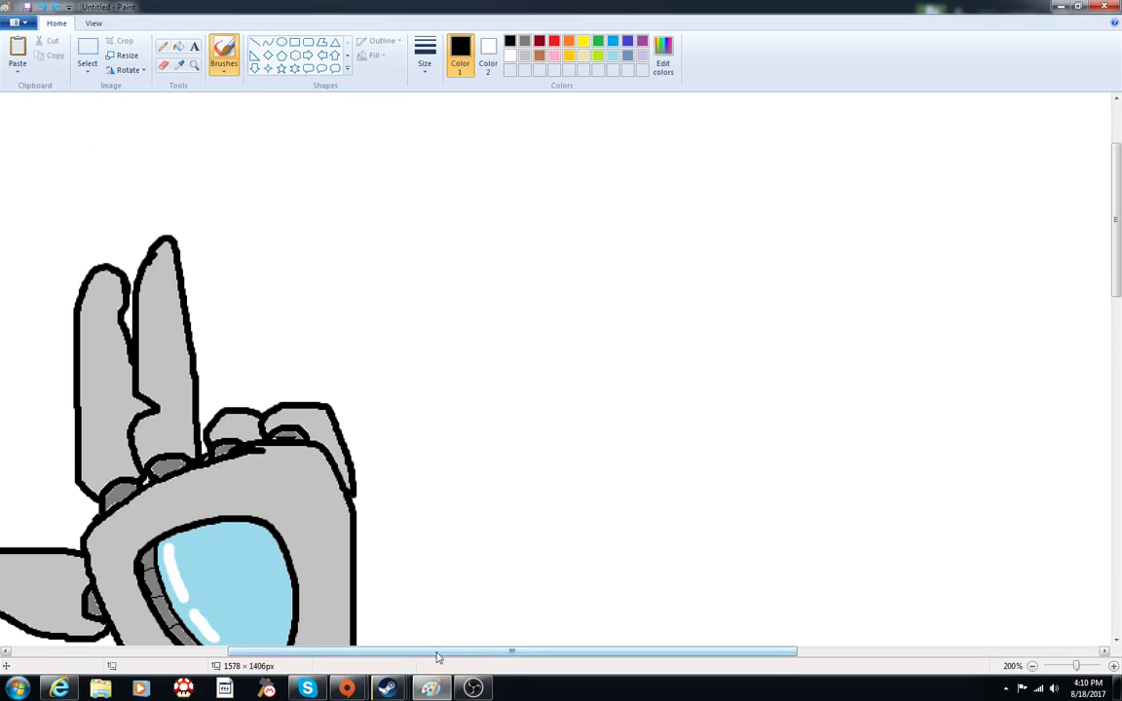
- Select a rectangular area of about 473 × 413 px enclosing the hand
left_click_drag(478, 659, 352, 660)
scroll(390, 389, "down", 2)
left_click(87, 66)
left_click(113, 102)
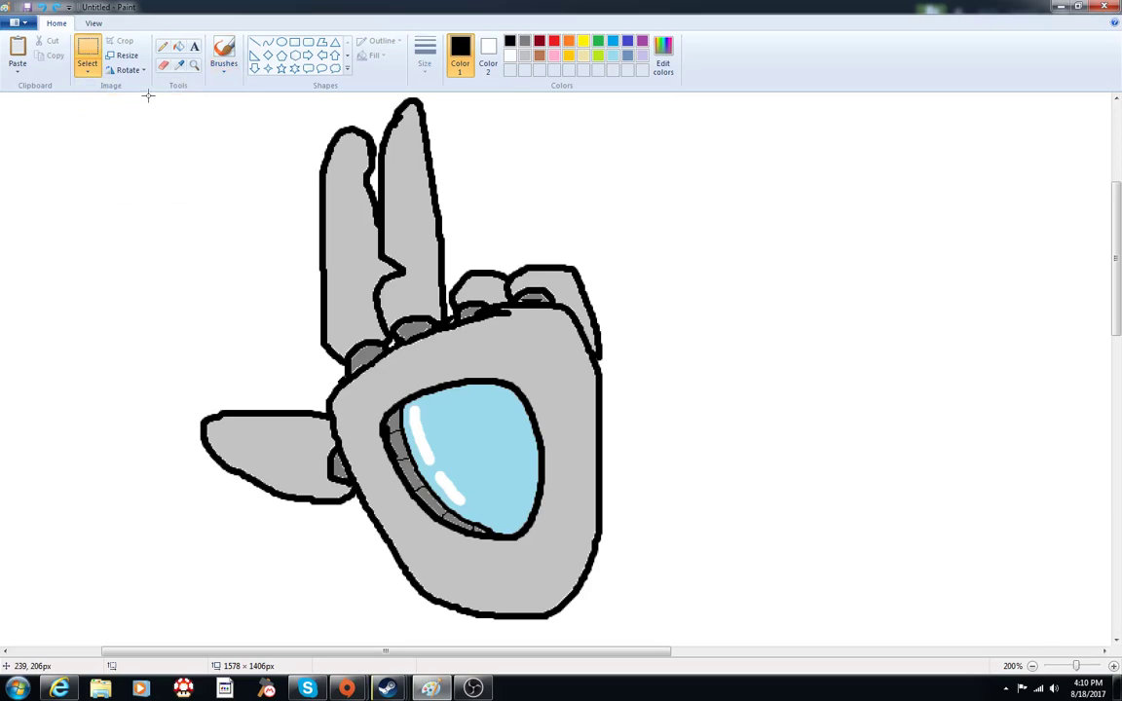
left_click_drag(144, 94, 777, 643)
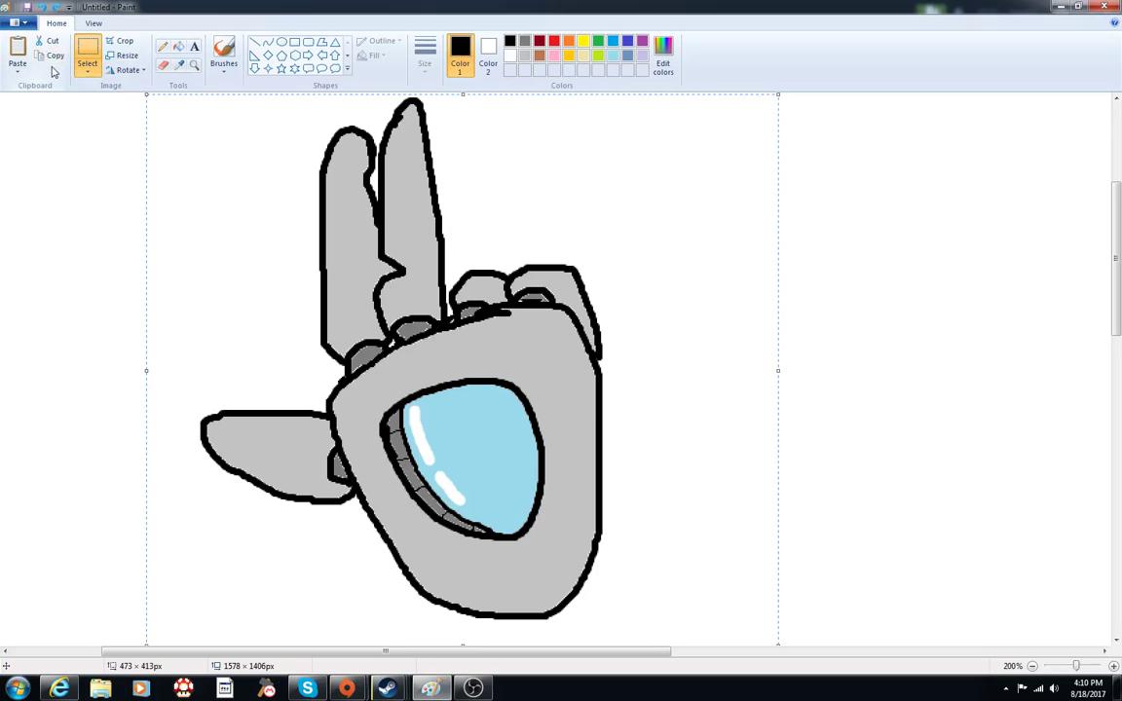
- Select a rectangular area of about 525 × 560 px around the hand and move it down and slightly left on the canvas
left_click(93, 22)
left_click(45, 49)
left_click(45, 49)
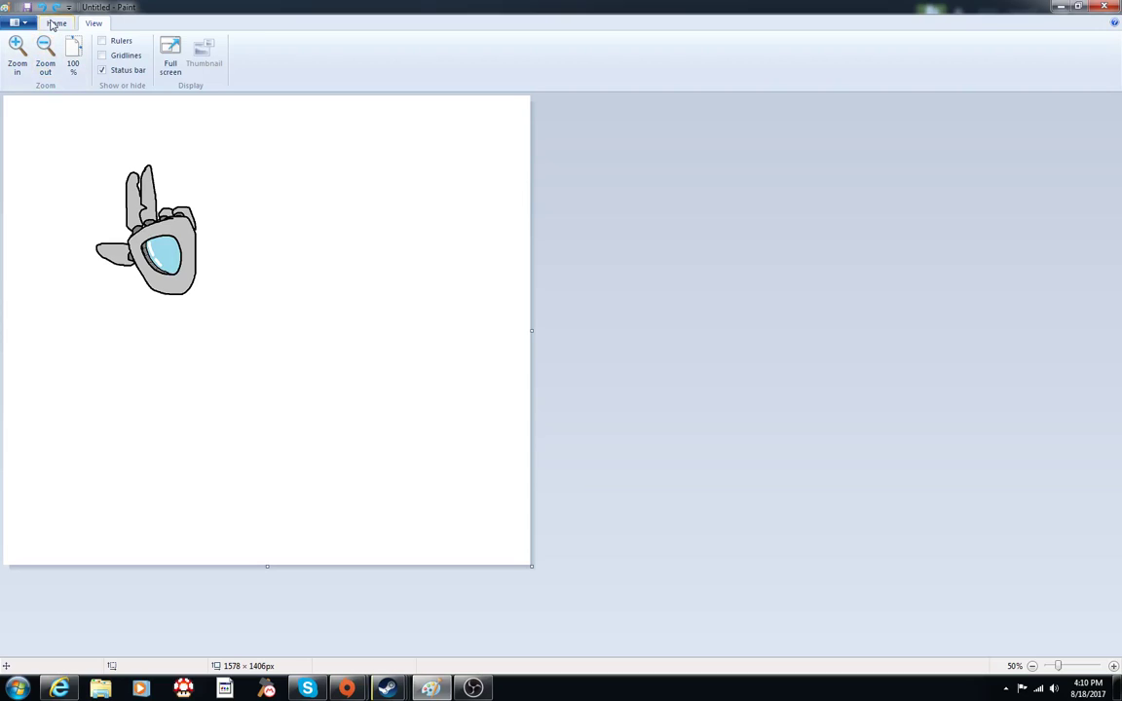
left_click(53, 24)
left_click(81, 23)
left_click(17, 47)
scroll(393, 213, "down", 3)
scroll(394, 213, "up", 3)
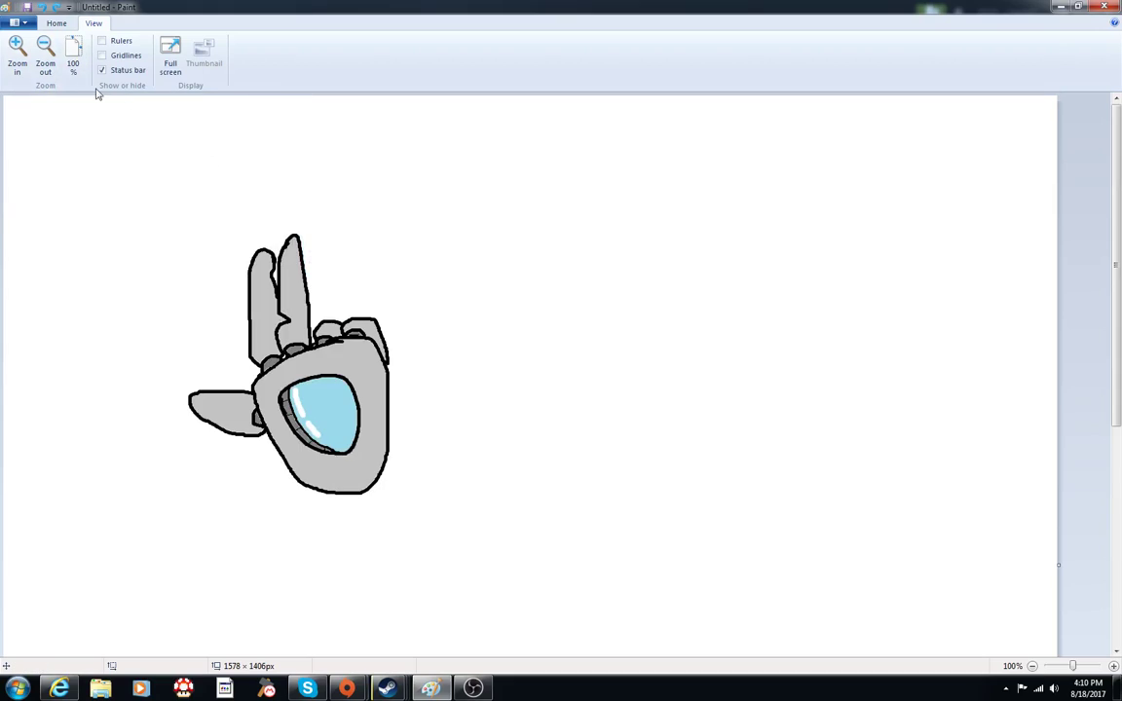
left_click(55, 22)
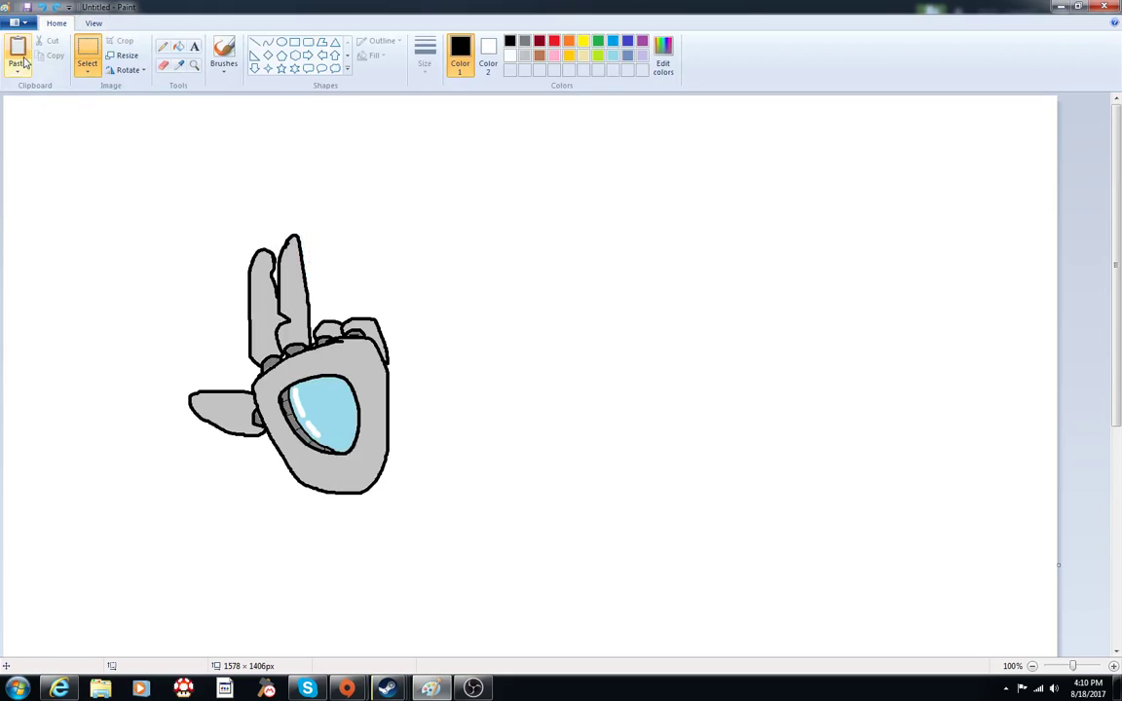
left_click(18, 66)
left_click(266, 202)
left_click_drag(148, 185, 240, 376)
left_click_drag(216, 334, 499, 551)
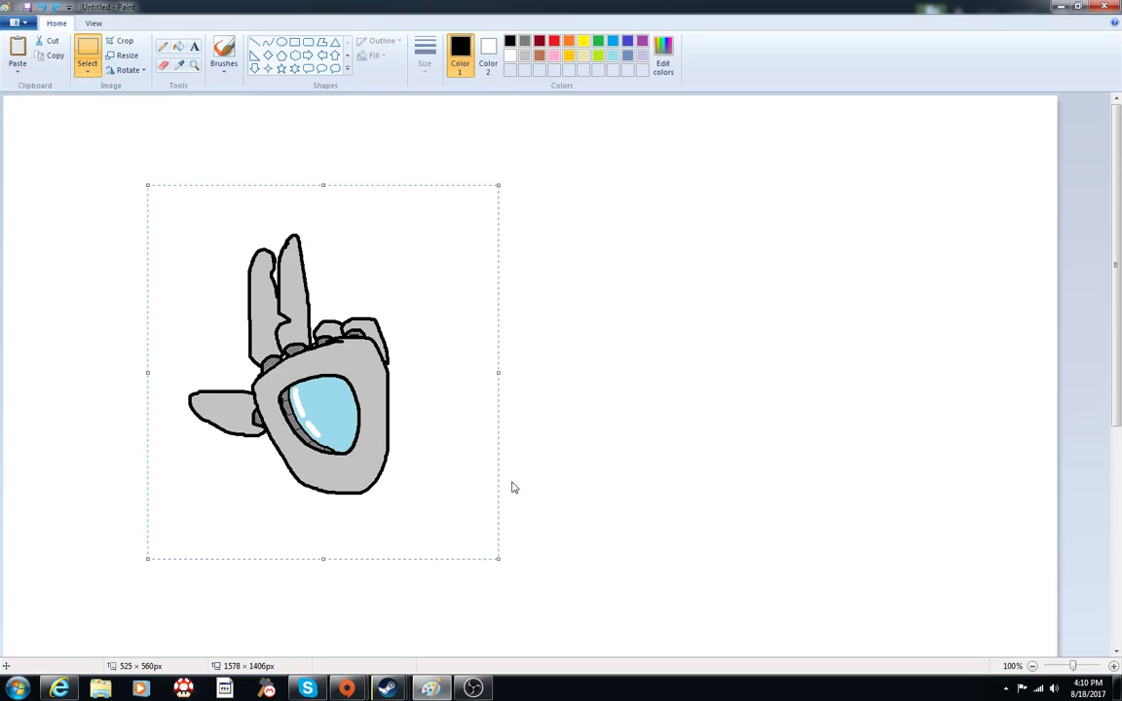
scroll(581, 321, "down", 3)
left_click_drag(319, 226, 323, 409)
left_click(507, 234)
- Paste a copy of the hand and place it to the upper right of the original
left_click(16, 66)
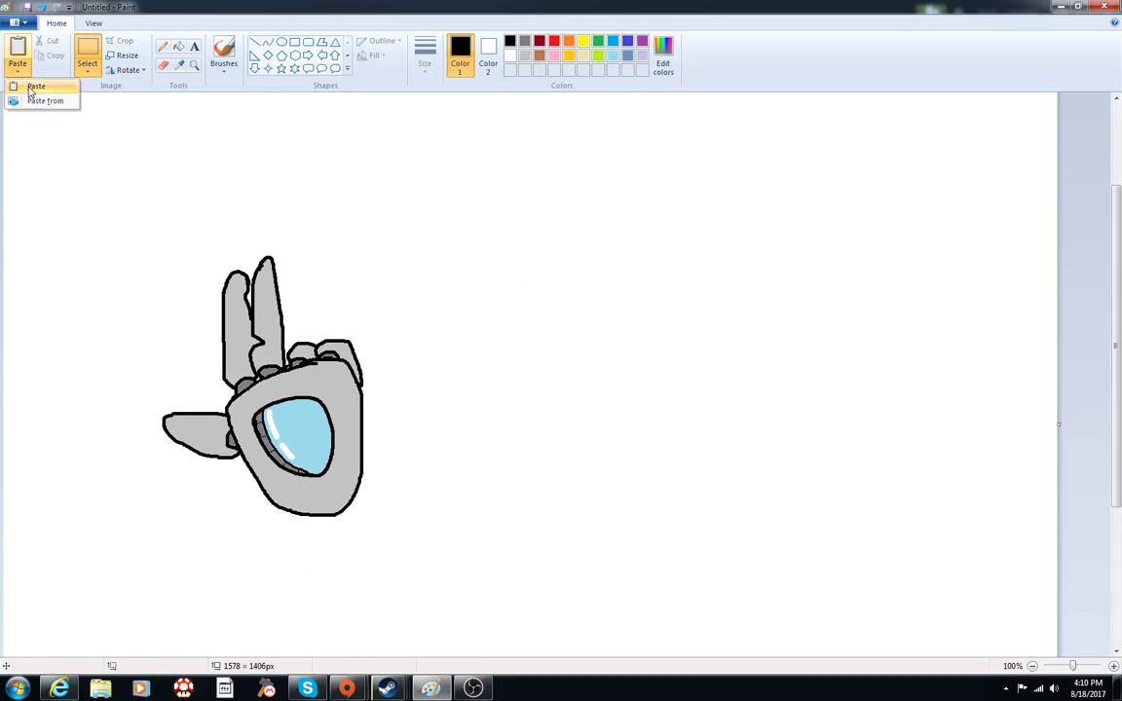
left_click(32, 86)
mouse_move(156, 195)
left_mouse_down()
mouse_move(603, 236)
mouse_move(621, 266)
left_mouse_up()
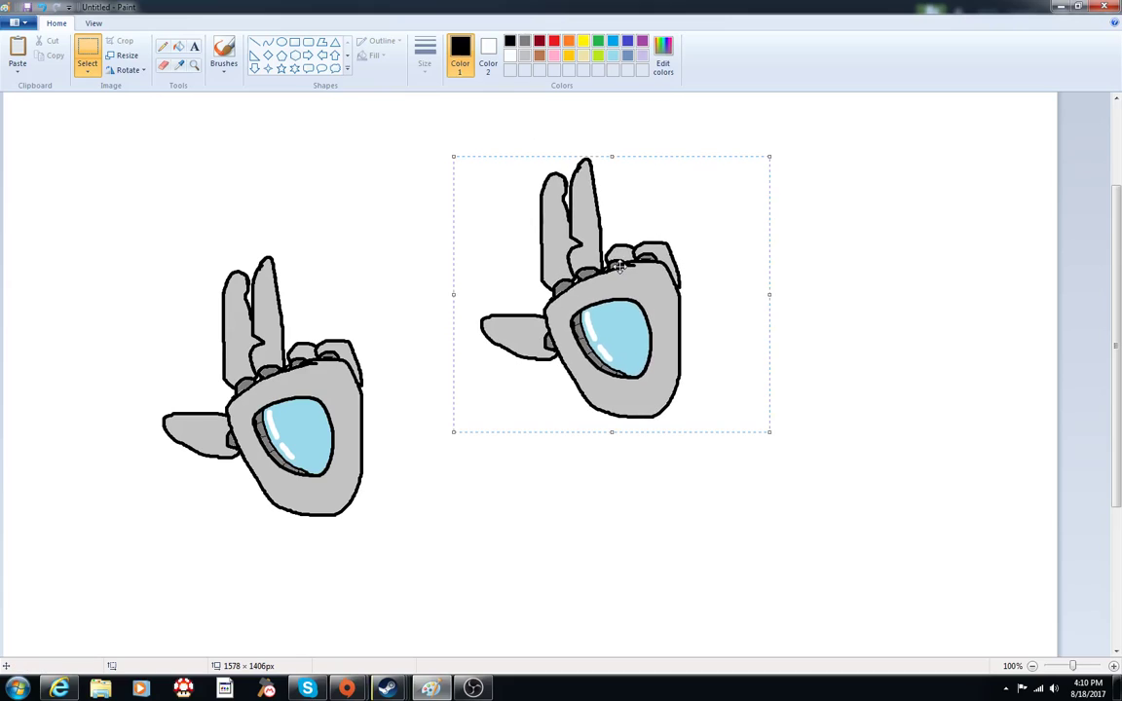
mouse_move(770, 296)
left_mouse_down()
mouse_move(689, 288)
mouse_move(781, 275)
mouse_move(771, 279)
left_mouse_up()
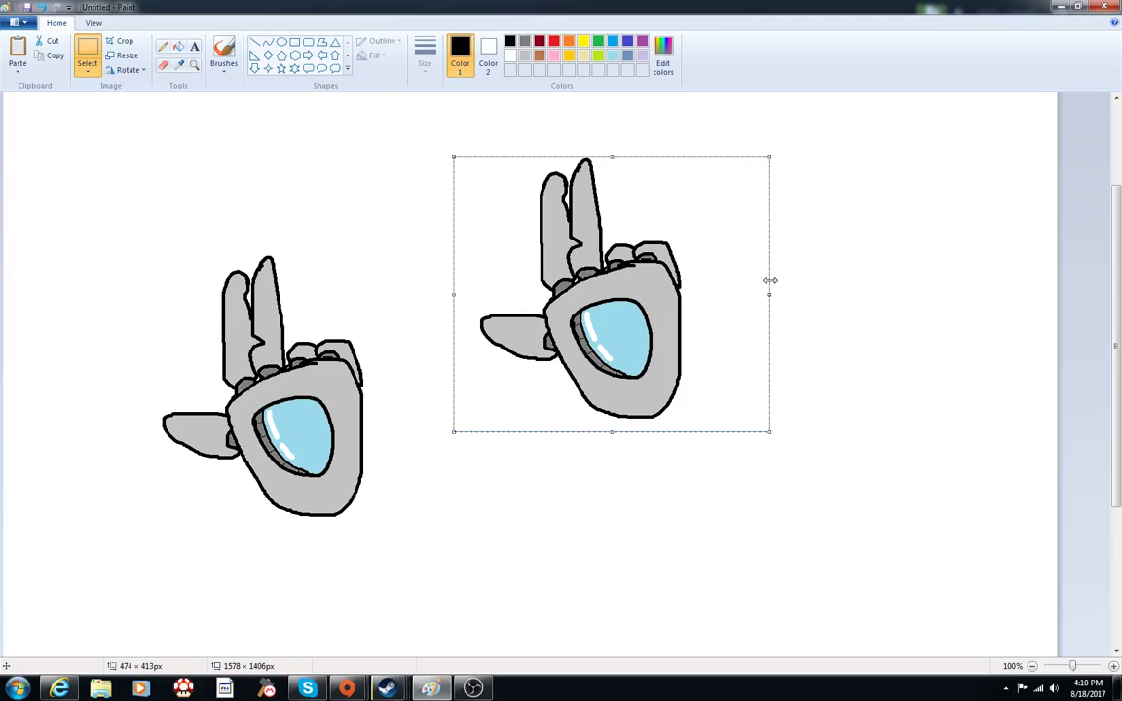
- Flip the pasted hand horizontally and place it level with the original hand on its right
left_click(143, 71)
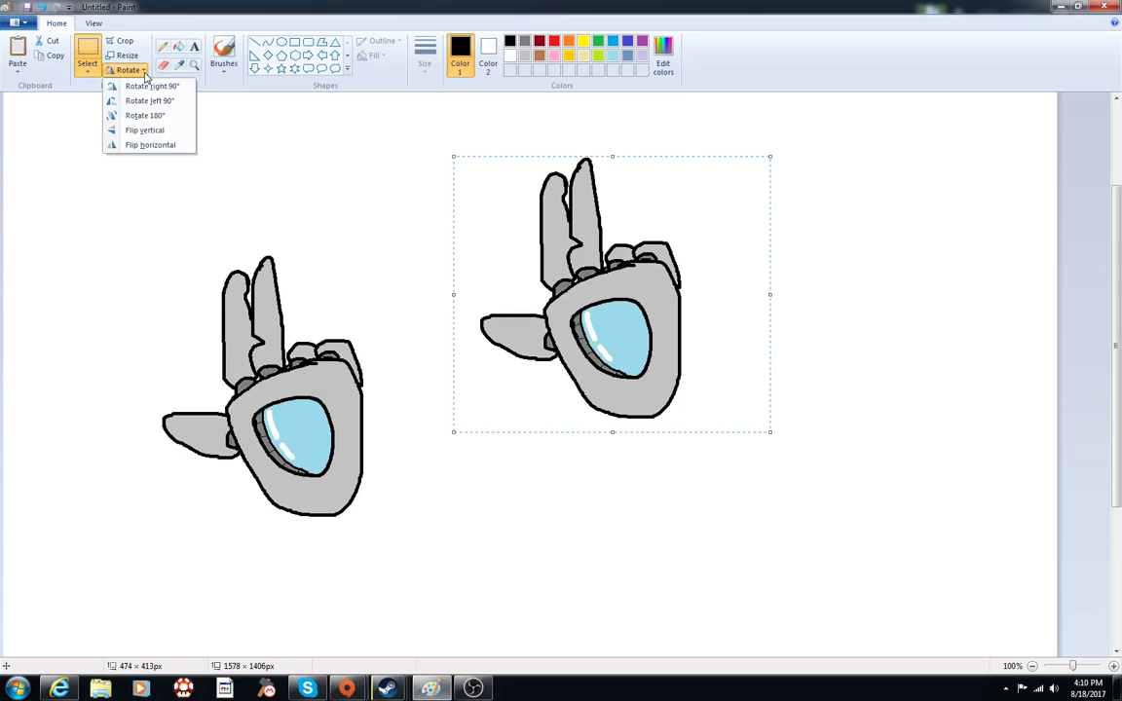
left_click(150, 144)
left_click_drag(625, 303, 562, 401)
left_click(787, 292)
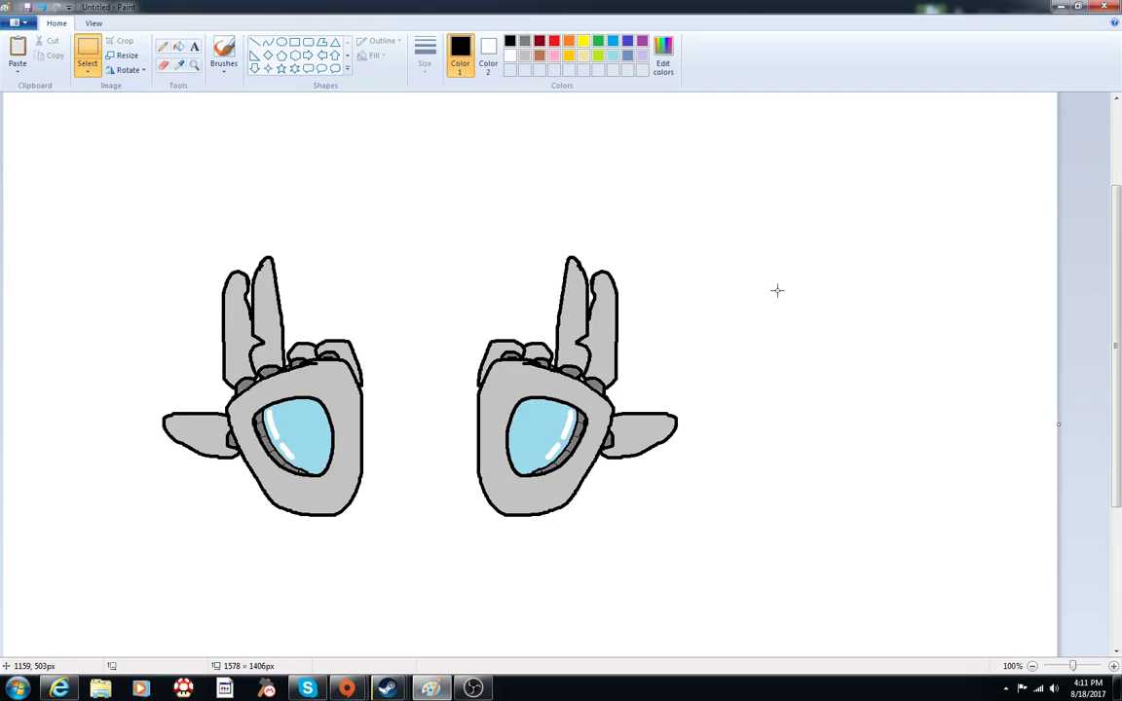
- Try a black outline with a line between the palms and a wide frame above the fingers, and undo all its strokes
left_click(223, 53)
left_click(425, 55)
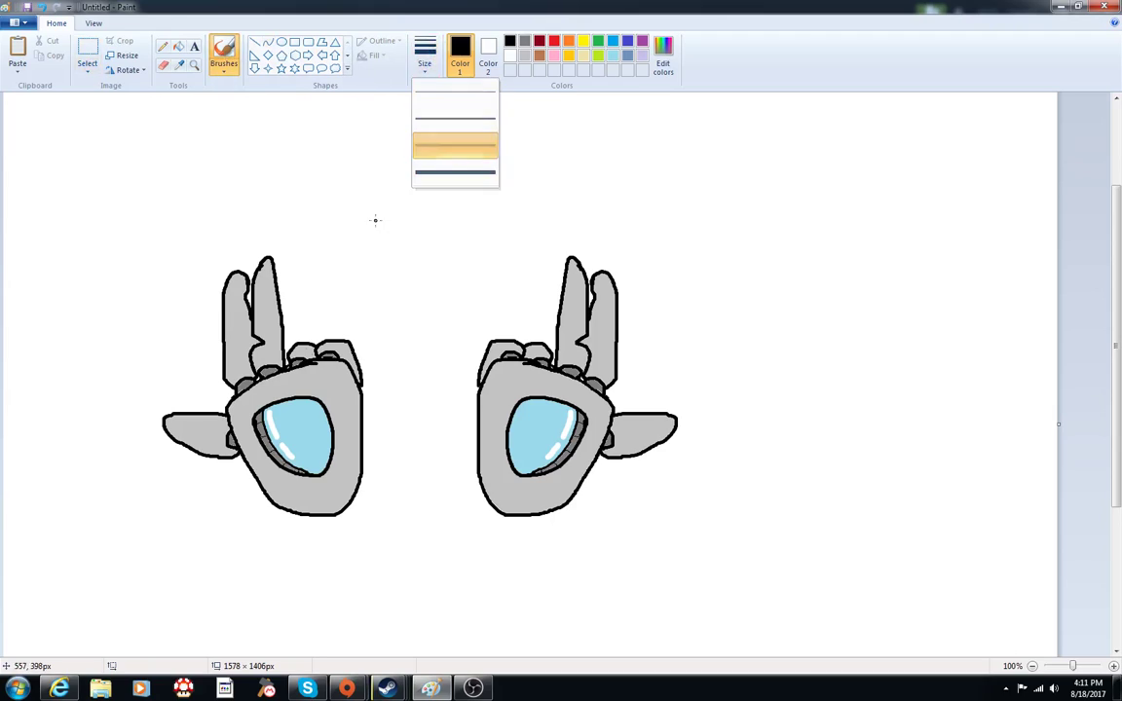
left_click(434, 145)
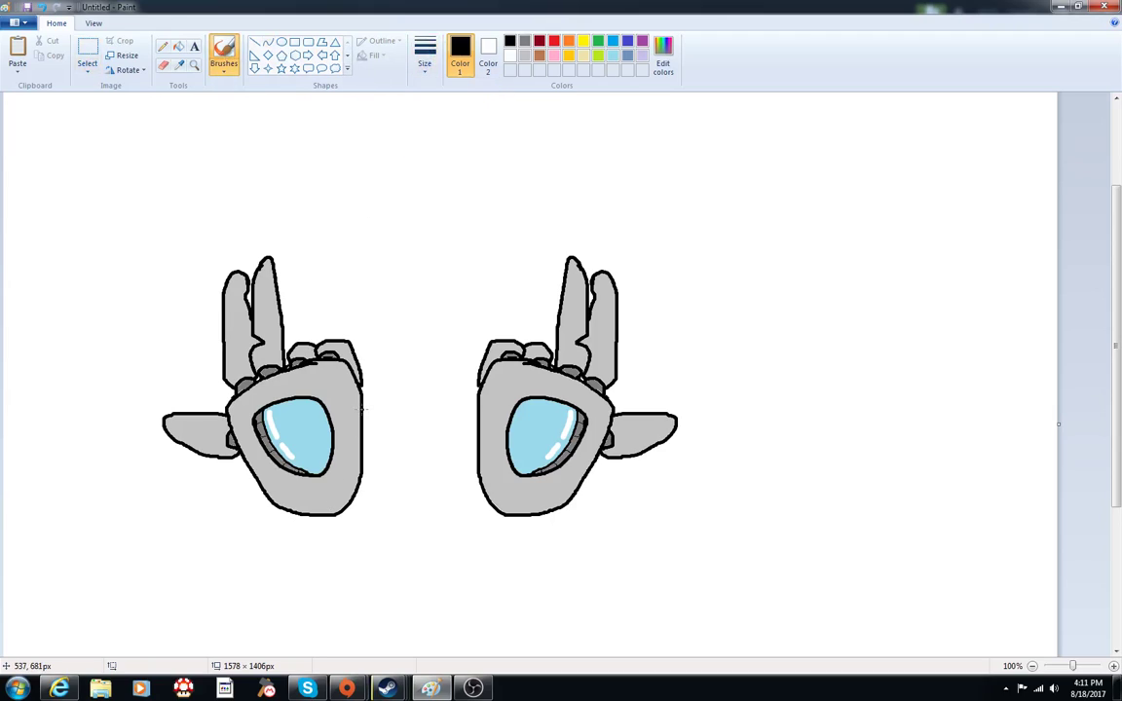
left_click_drag(393, 410, 472, 410)
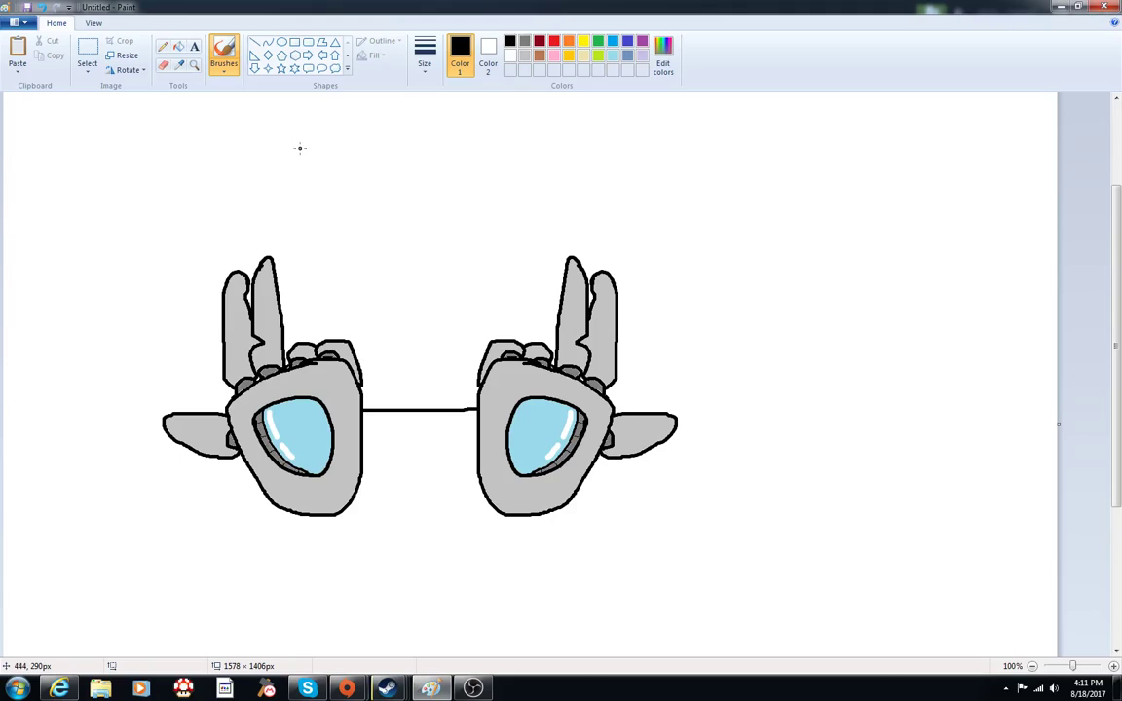
mouse_move(271, 148)
left_mouse_down()
mouse_move(225, 148)
mouse_move(200, 234)
mouse_move(216, 284)
left_mouse_up()
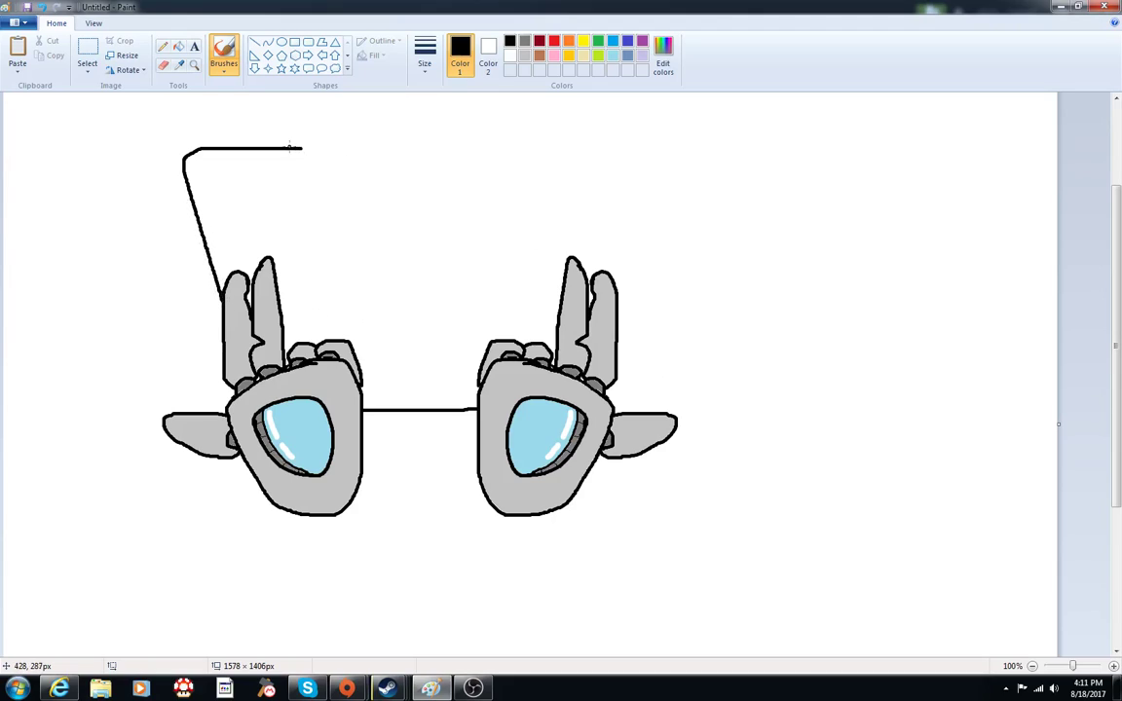
left_click_drag(329, 148, 560, 149)
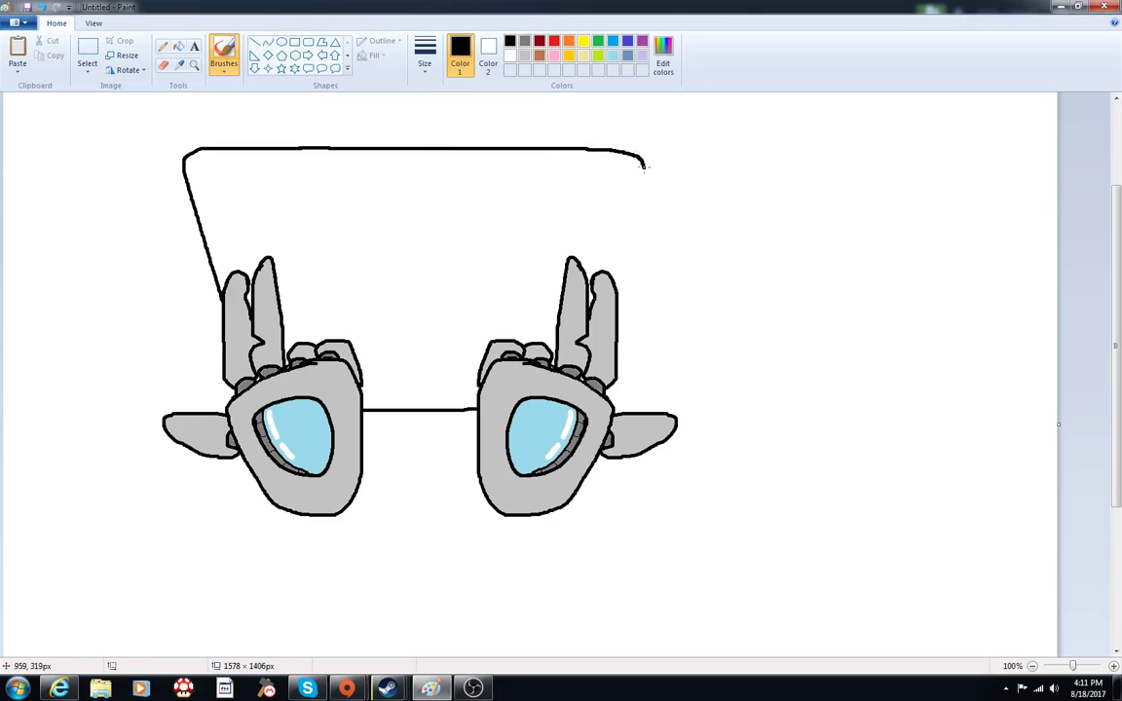
left_click_drag(624, 291, 616, 339)
left_click(40, 6)
left_click(41, 6)
left_click(41, 6)
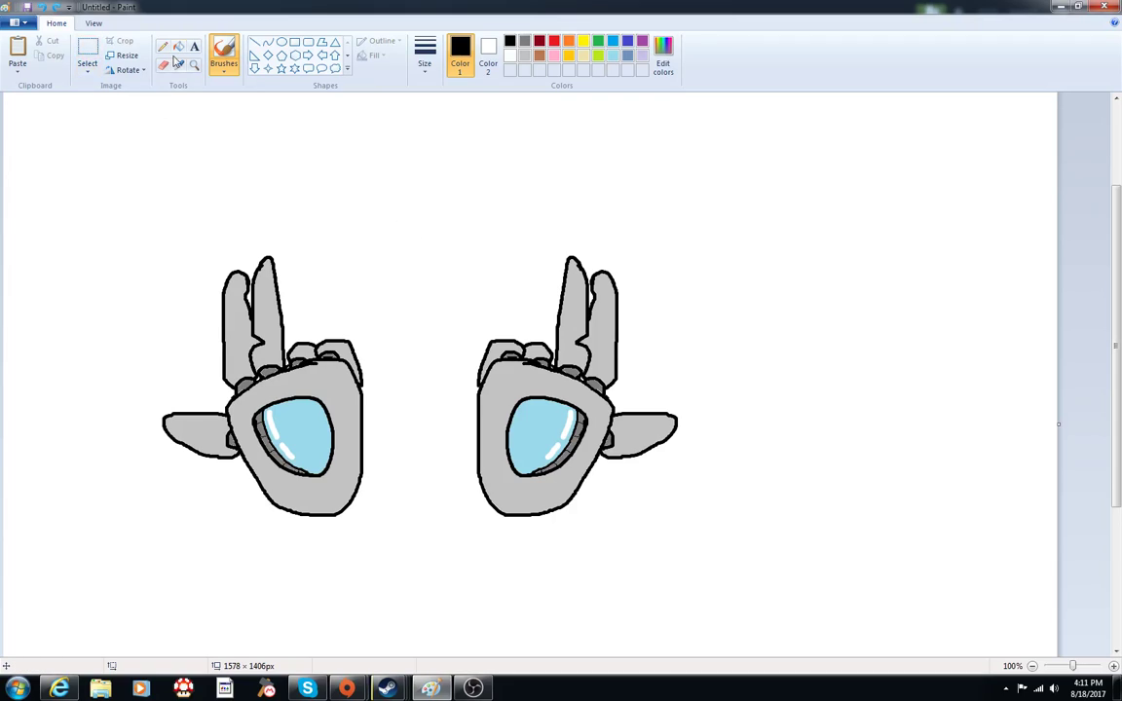
- Select the mirrored hand with a free-form selection and move it left, closer to the original hand
left_click(87, 68)
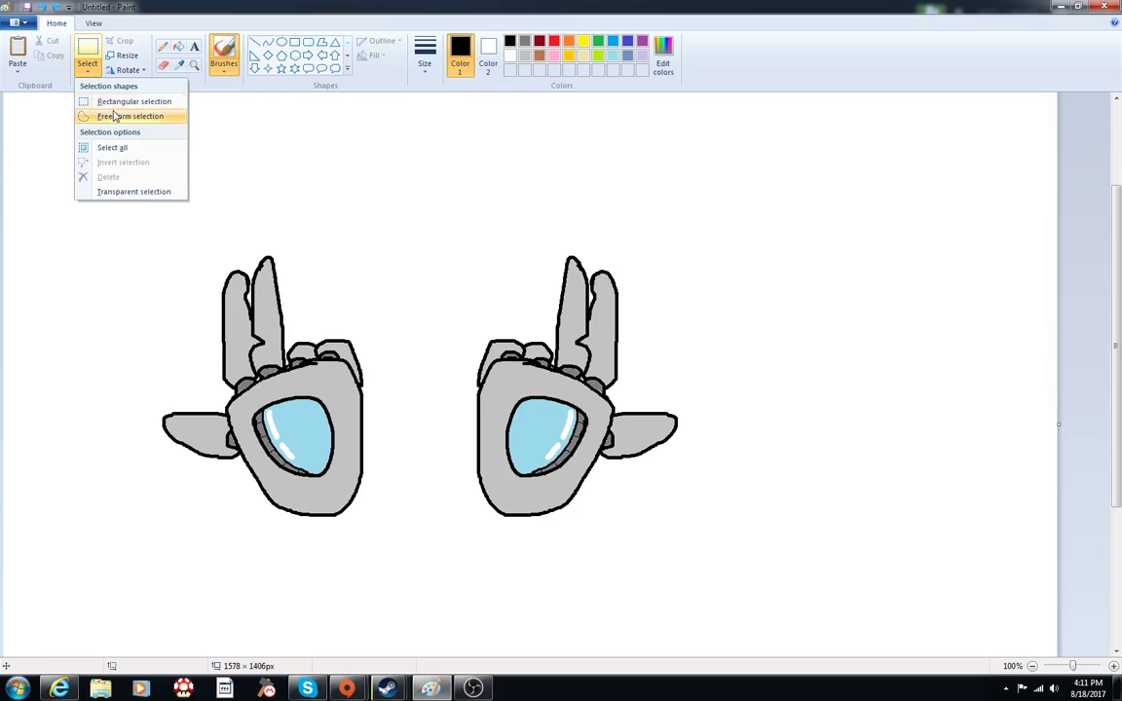
left_click(113, 115)
left_click(87, 68)
left_click(110, 102)
left_click(87, 68)
left_click(113, 116)
mouse_move(590, 508)
left_mouse_down()
mouse_move(508, 532)
mouse_move(478, 507)
mouse_move(459, 463)
mouse_move(459, 345)
mouse_move(538, 299)
mouse_move(561, 247)
mouse_move(614, 245)
mouse_move(641, 336)
mouse_move(632, 384)
mouse_move(675, 396)
mouse_move(692, 429)
mouse_move(646, 478)
mouse_move(588, 509)
left_mouse_up()
left_click_drag(589, 380, 519, 379)
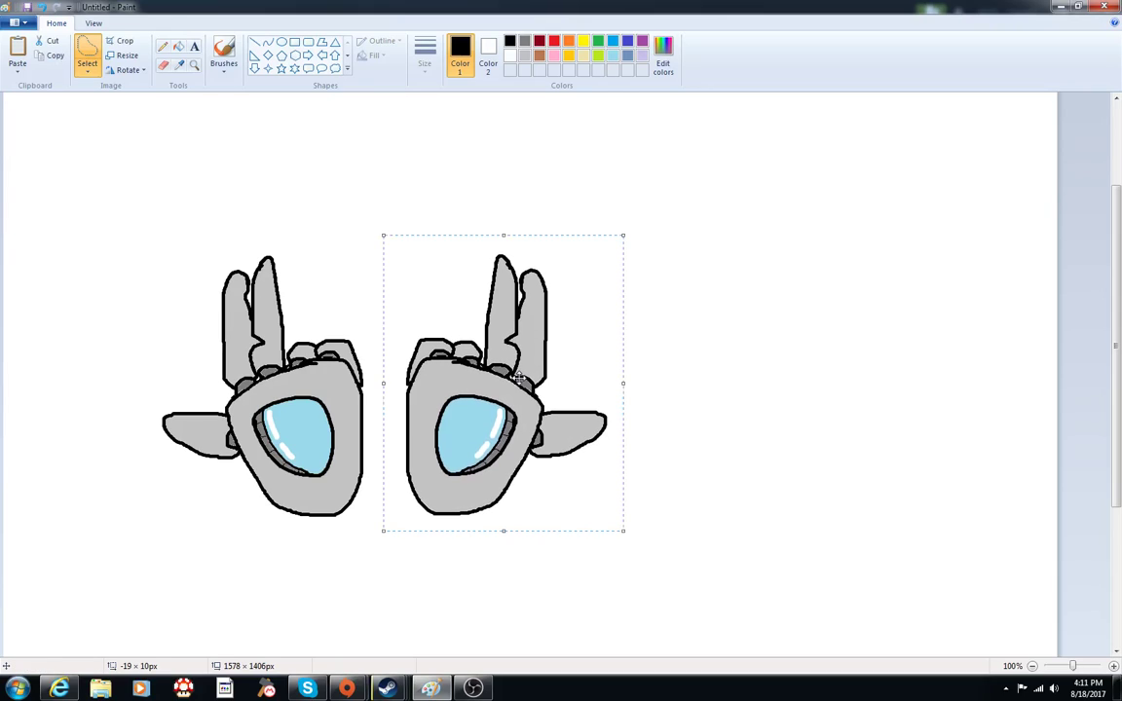
left_click(797, 249)
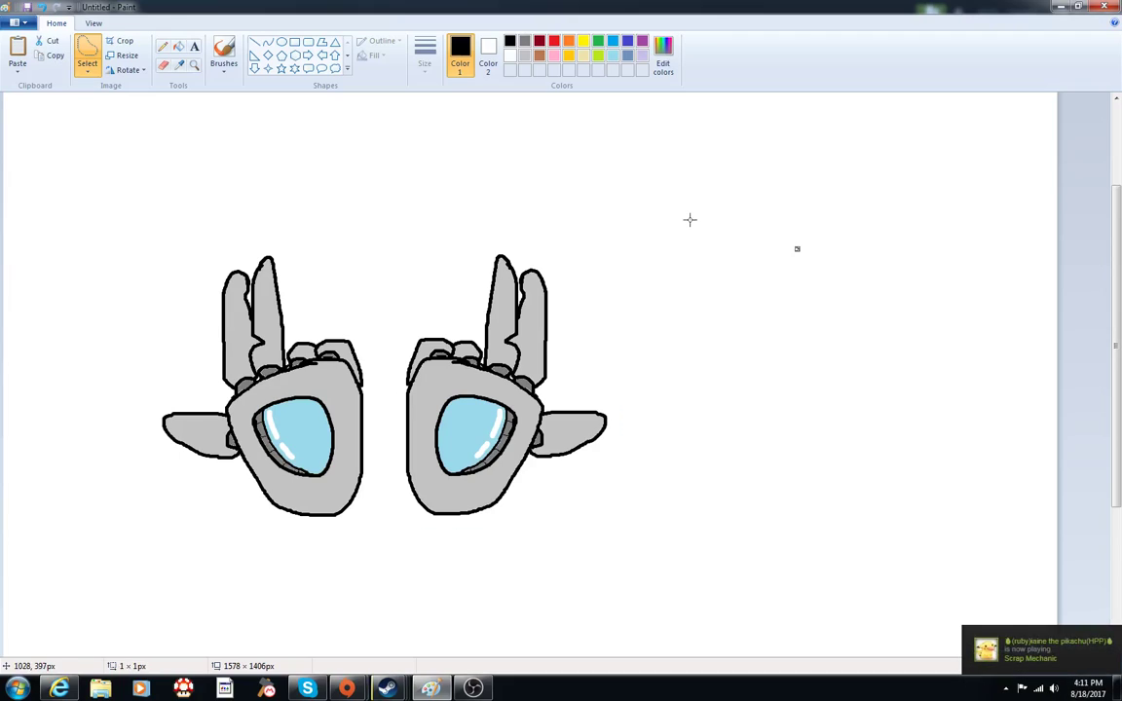
- Brush a black rounded outline, widening upward, above the hands from outer finger to outer finger, closed by a line between the folded fingers
left_click(92, 68)
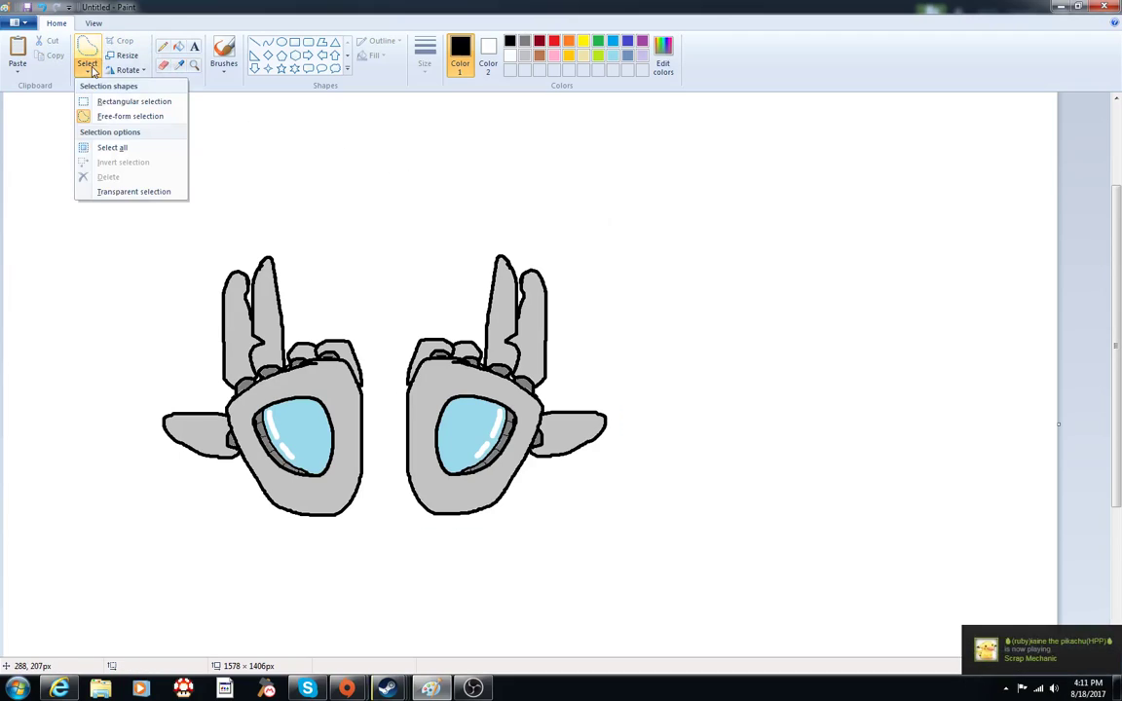
left_click(115, 101)
left_click(224, 54)
left_click(424, 55)
left_click(447, 135)
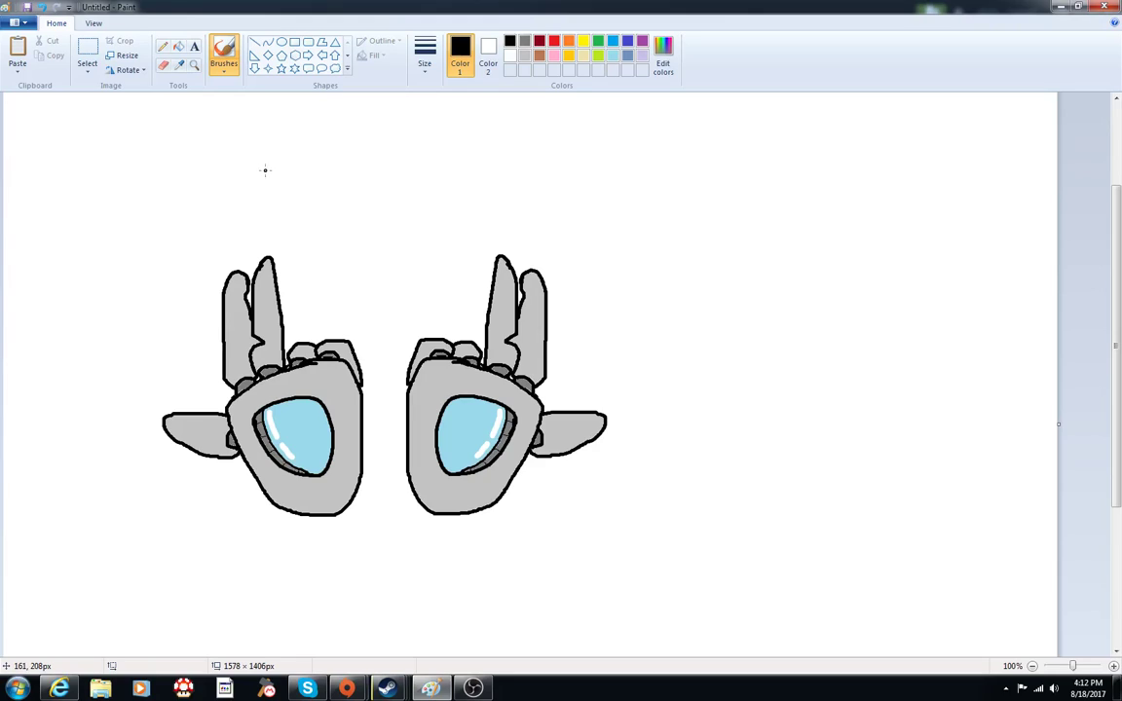
left_click_drag(193, 177, 221, 301)
left_click_drag(285, 173, 481, 174)
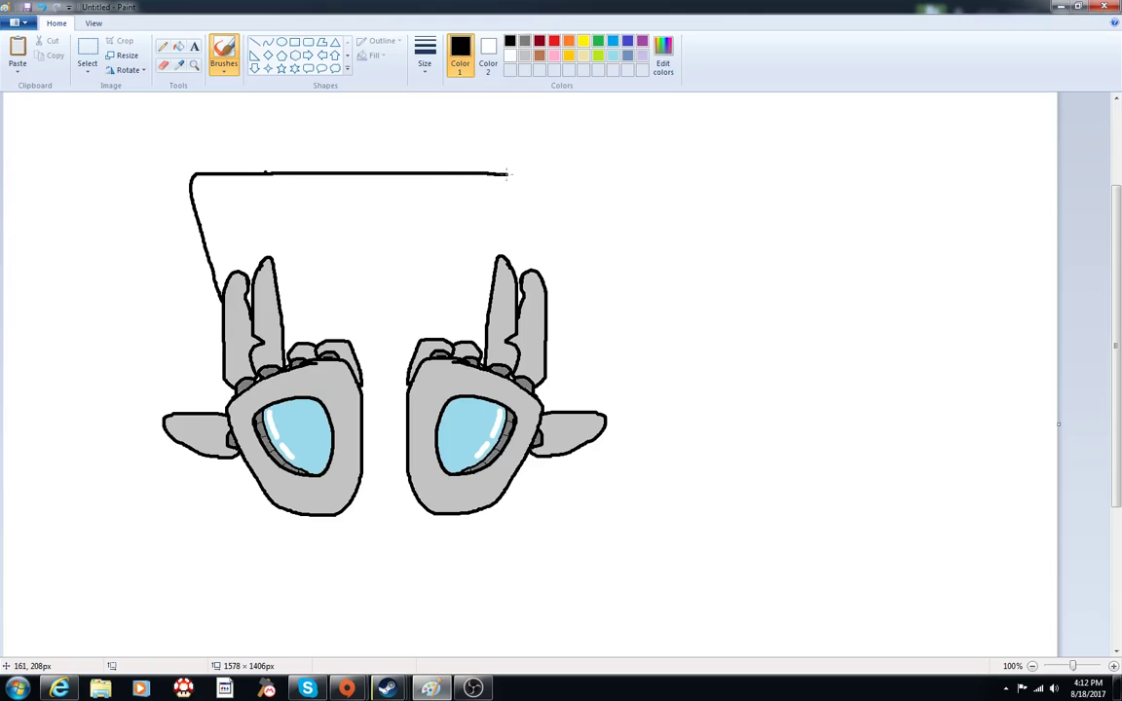
left_click_drag(562, 197, 550, 267)
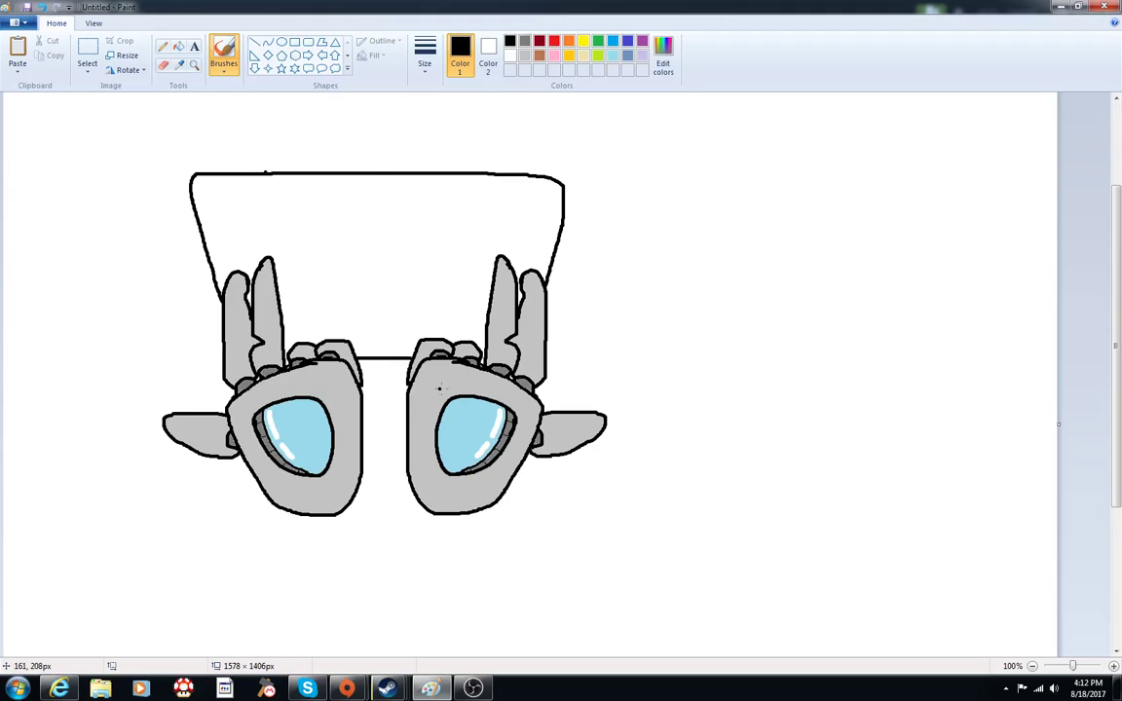
- Draw a thin black horizontal line just above the outline's bottom edge, running between the upright fingers
left_click(425, 56)
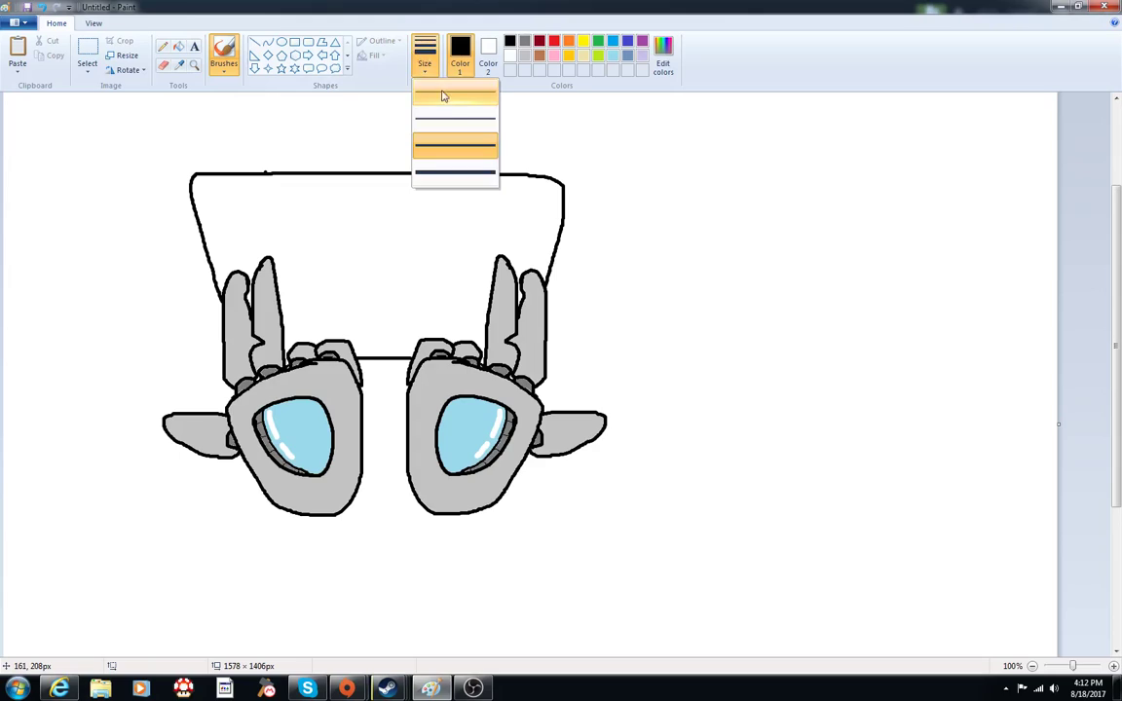
left_click(411, 218)
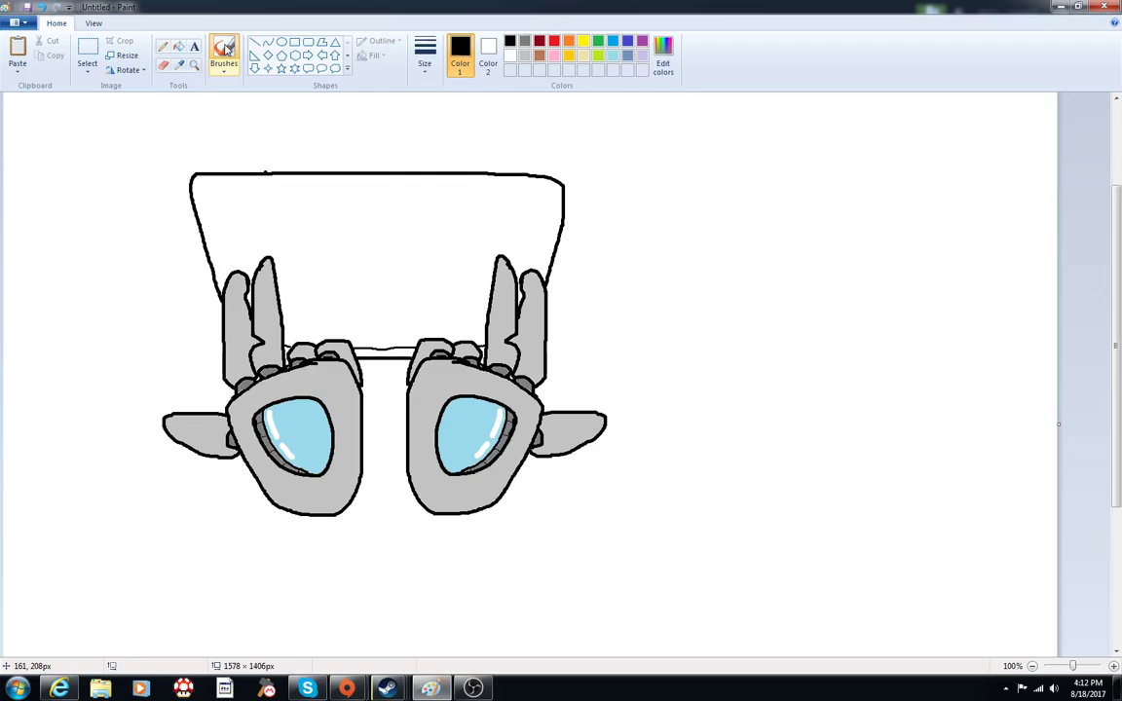
left_click(425, 56)
left_click(459, 201)
- Fill the narrow strip between the folded fingers with a custom very dark red and the large area above it with black
left_click(178, 46)
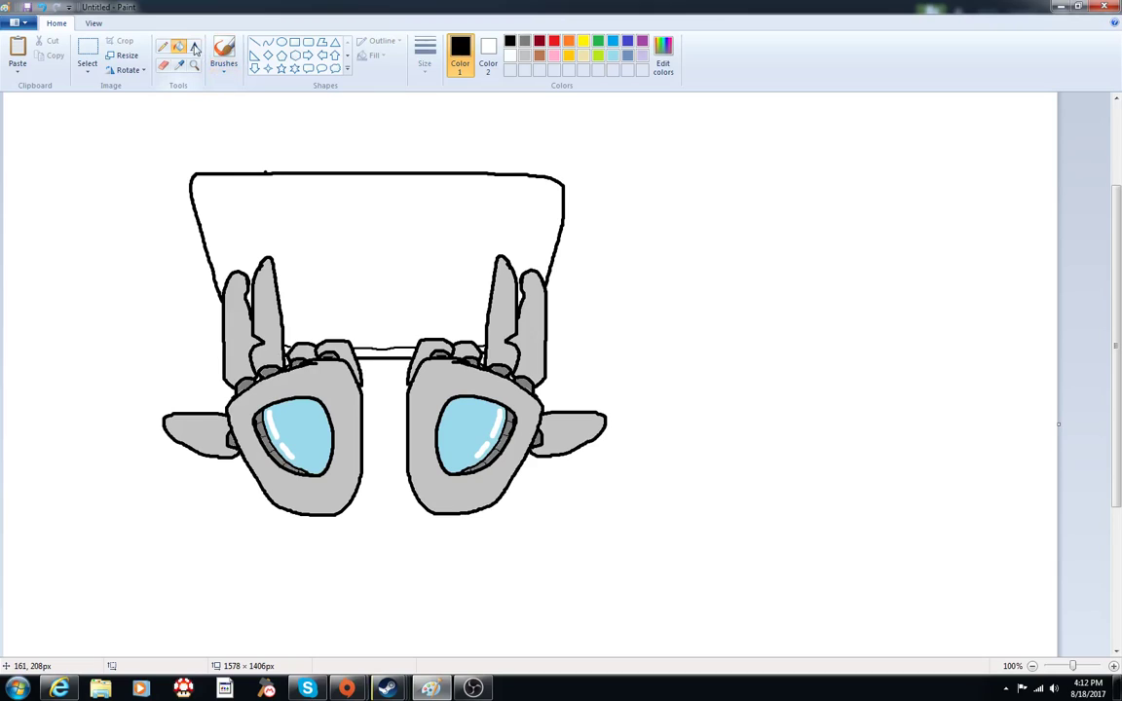
left_click(539, 42)
left_click(662, 58)
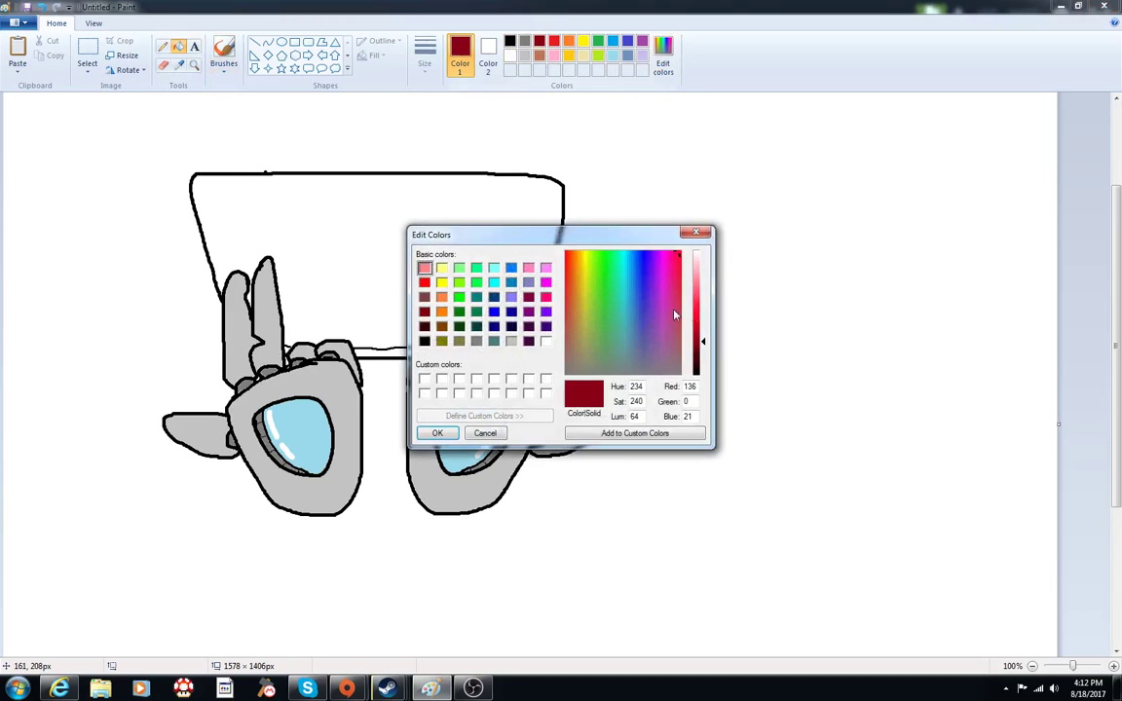
left_click(437, 432)
left_click(388, 353)
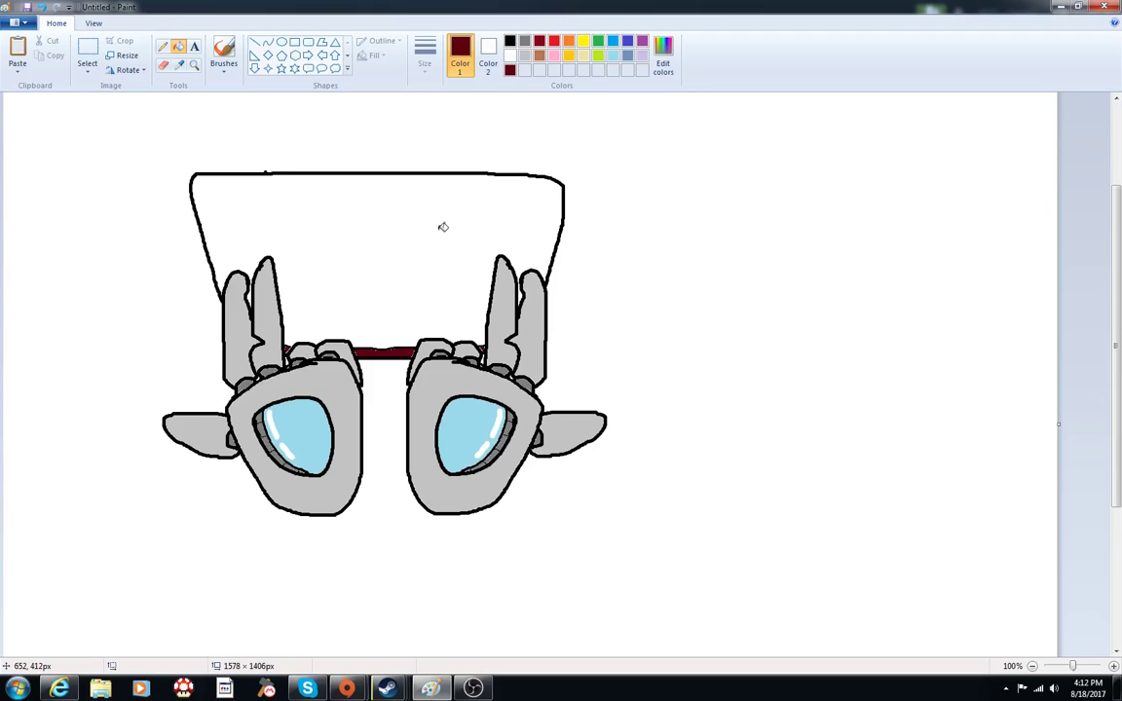
left_click(509, 40)
left_click(365, 295)
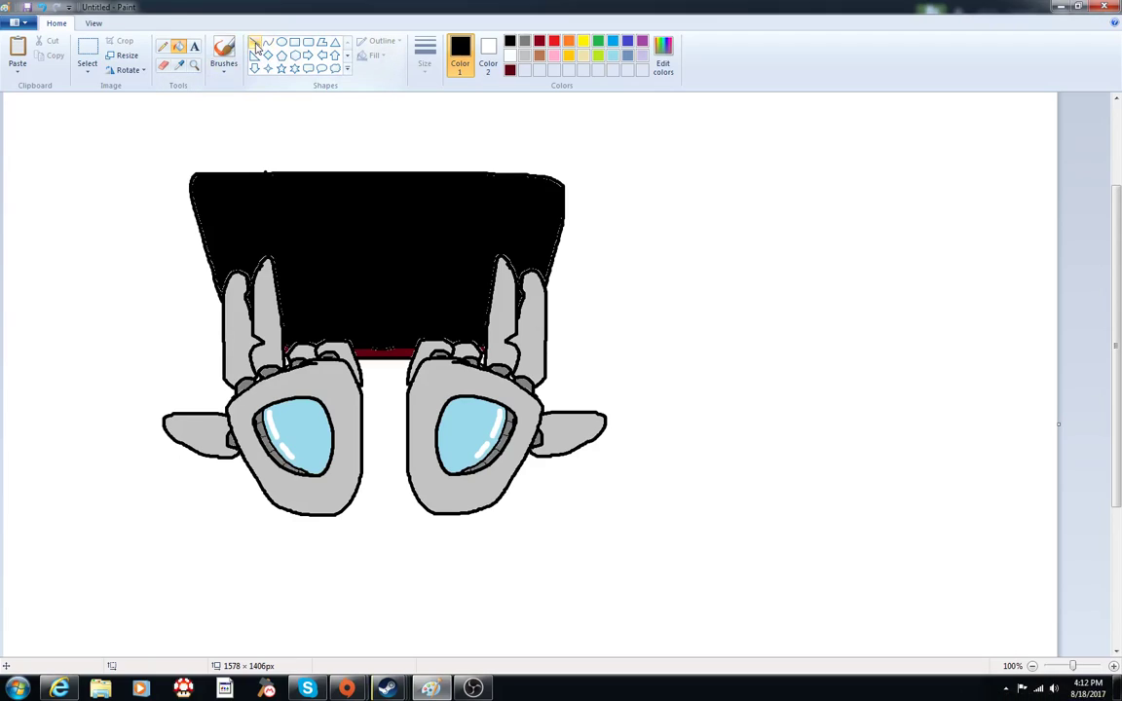
- Brush a larger black outline around the black area along its left side, top and right side, leaving gaps in the top edge
left_click(223, 50)
left_click(425, 53)
left_click(425, 161)
left_click(425, 59)
left_click(215, 136)
mouse_move(216, 140)
left_mouse_down()
mouse_move(167, 148)
mouse_move(162, 182)
mouse_move(222, 346)
left_mouse_up()
mouse_move(273, 138)
left_mouse_down()
mouse_move(575, 137)
mouse_move(600, 150)
mouse_move(575, 249)
left_mouse_up()
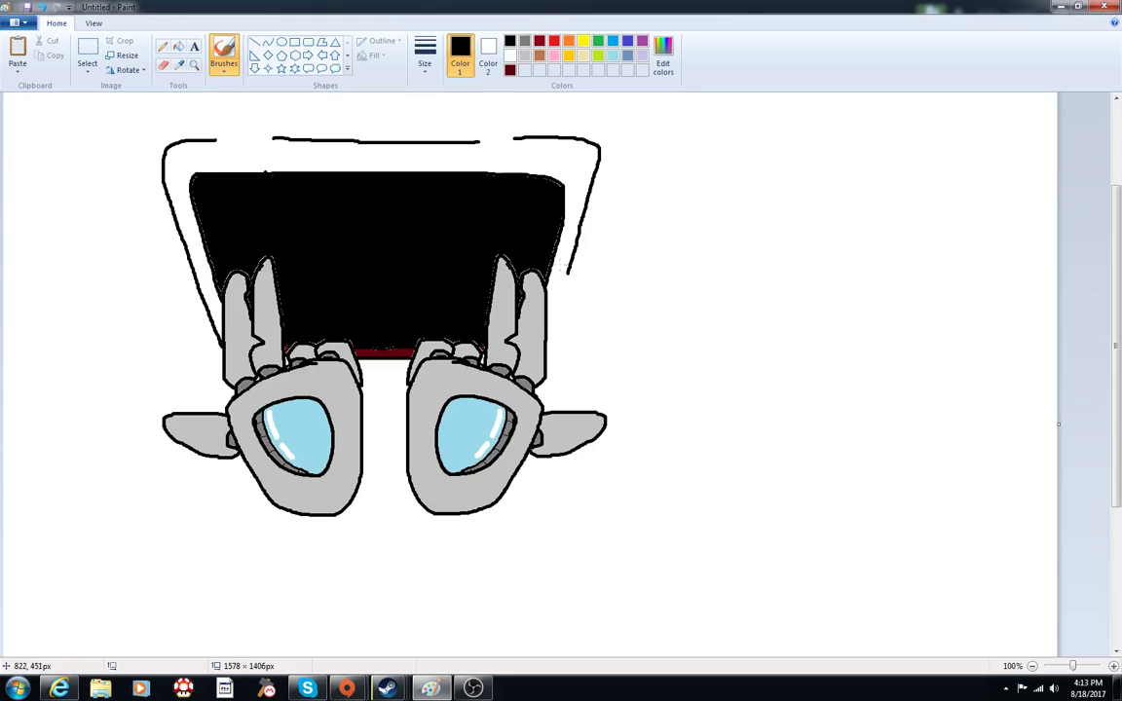
- Redraw the outer outline's right corner and side down to the outer finger, and add a line between the palms below the dark red strip
key("ctrl+z")
mouse_move(557, 137)
left_mouse_down()
mouse_move(587, 161)
mouse_move(589, 210)
mouse_move(544, 347)
left_mouse_up()
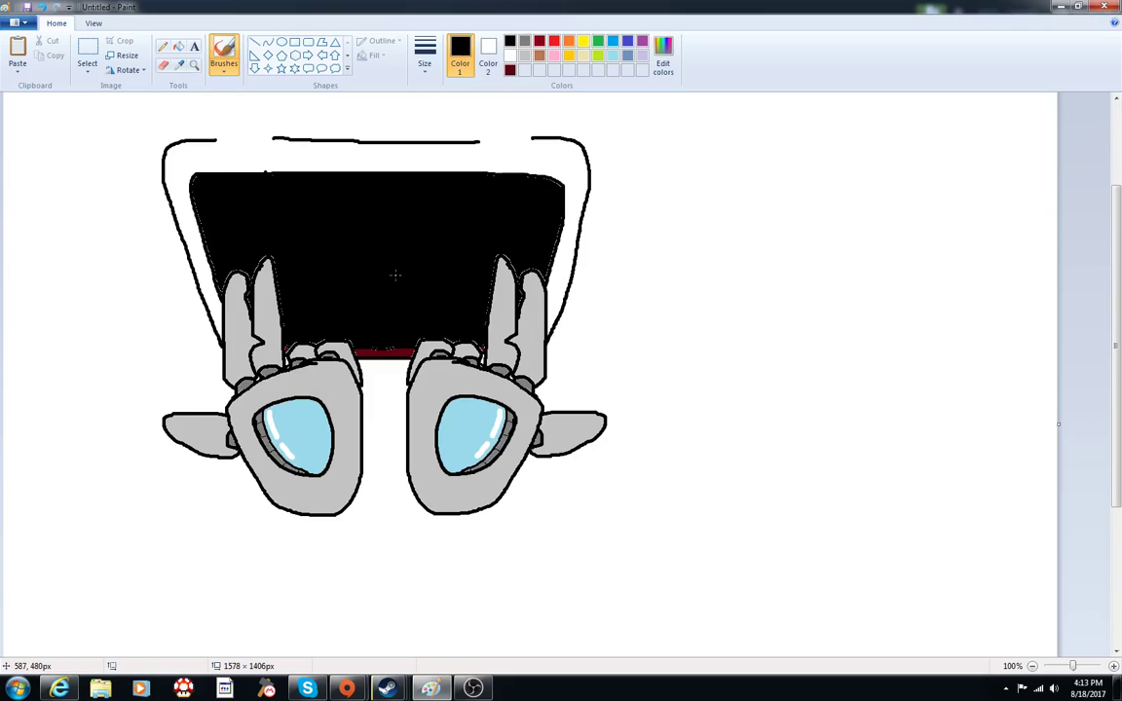
left_click(42, 8)
mouse_move(536, 140)
left_mouse_down()
mouse_move(587, 161)
mouse_move(587, 209)
mouse_move(548, 318)
left_mouse_up()
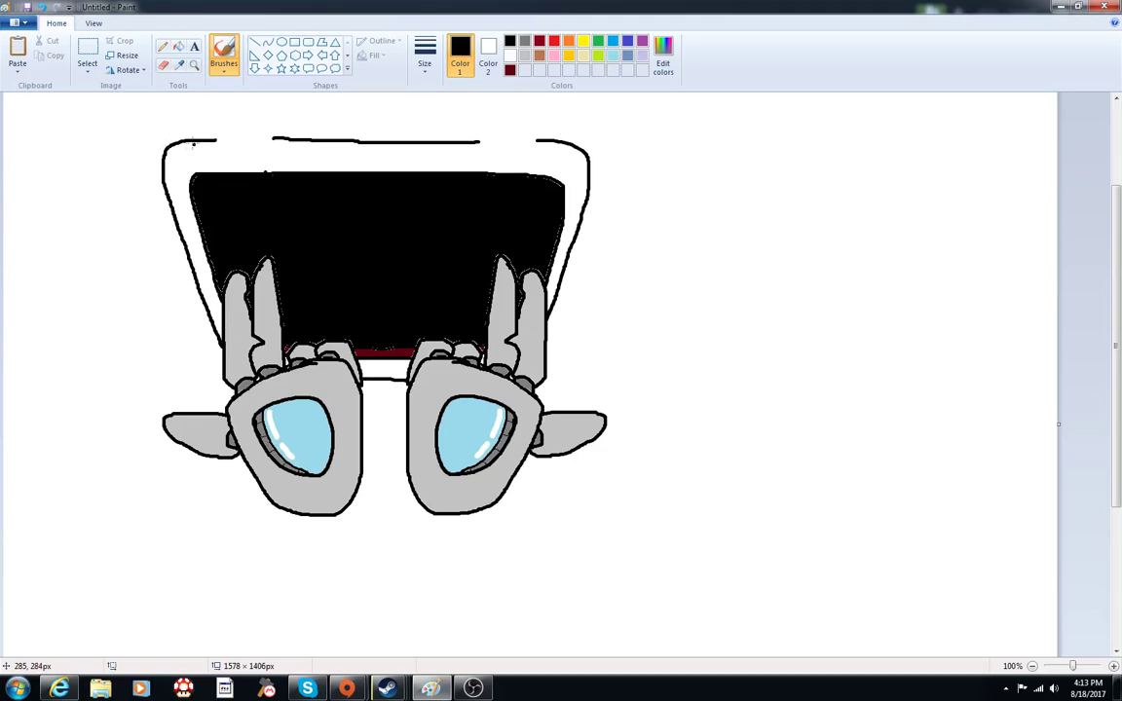
- Draw a black trapezoid outline rising from the frame's upper corners, and add a low, narrower raised section on its top edge
scroll(161, 258, "up", 3)
left_click_drag(163, 287, 203, 222)
mouse_move(589, 293)
left_mouse_down()
mouse_move(534, 202)
mouse_move(376, 196)
left_mouse_up()
left_click(297, 206)
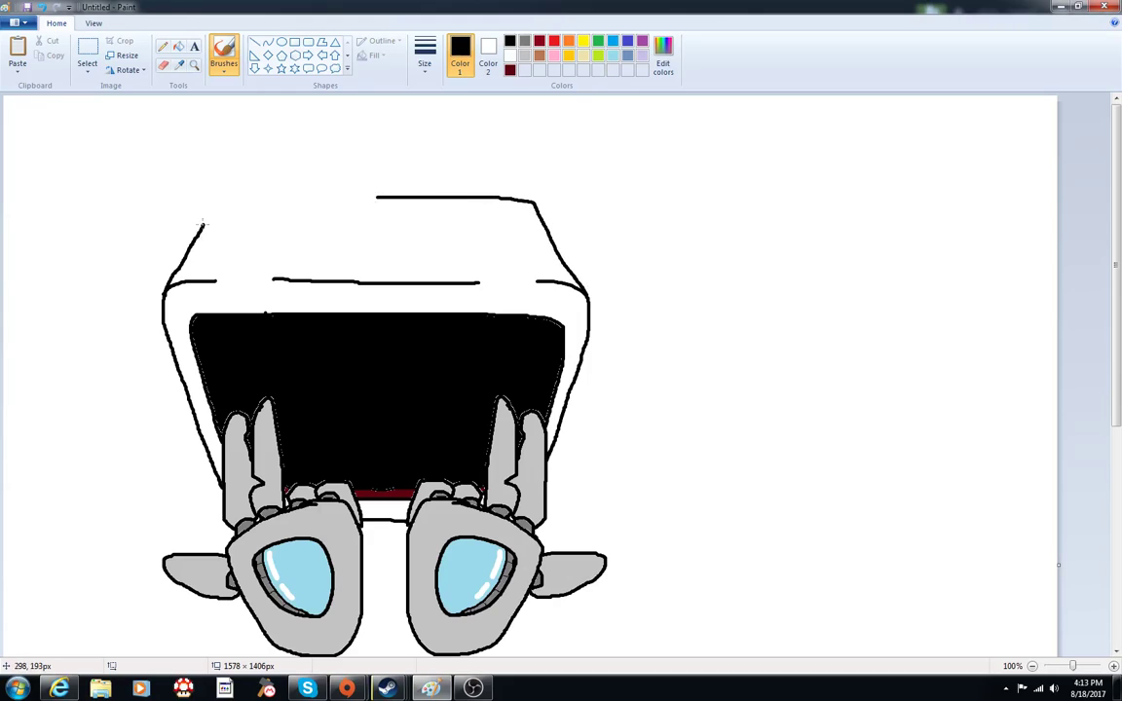
left_click_drag(215, 207, 378, 197)
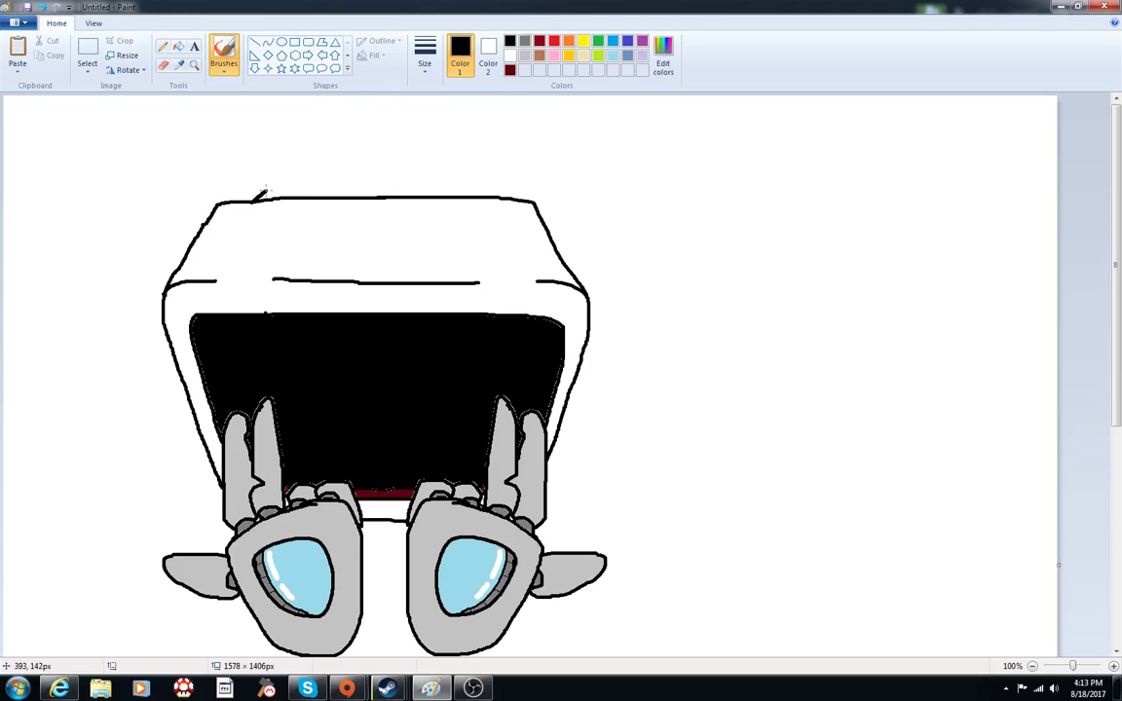
left_click_drag(265, 191, 286, 190)
left_click_drag(483, 184, 271, 184)
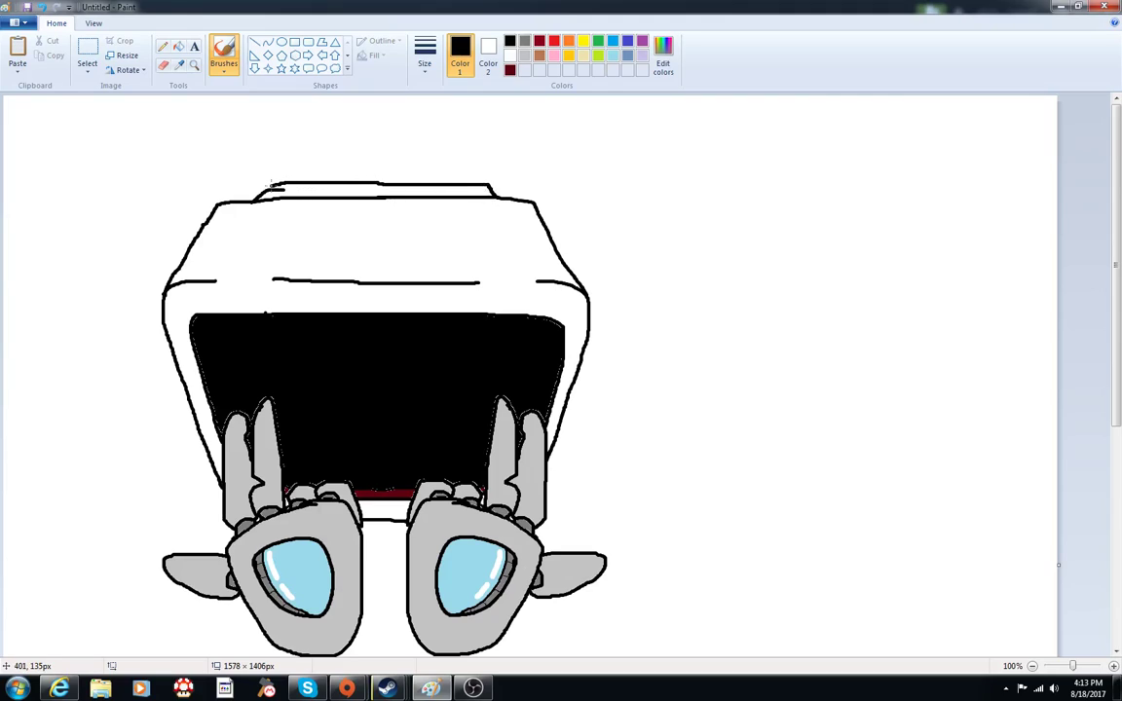
- Fill the frame around the black area and the trapezoid above it with red
left_click(179, 46)
left_click(553, 40)
left_click(488, 286)
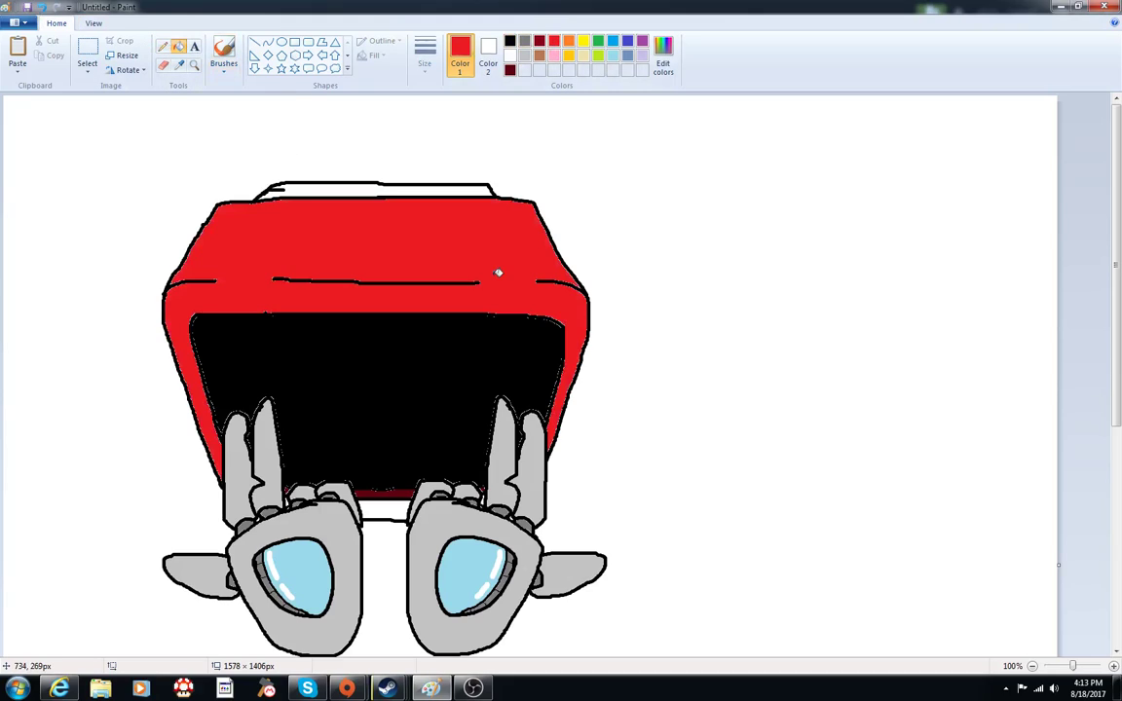
- Mix a custom dark red and refill the red frame and the trapezoid above it with it
left_click(664, 53)
left_click_drag(697, 310, 700, 343)
left_click(438, 433)
left_click(373, 241)
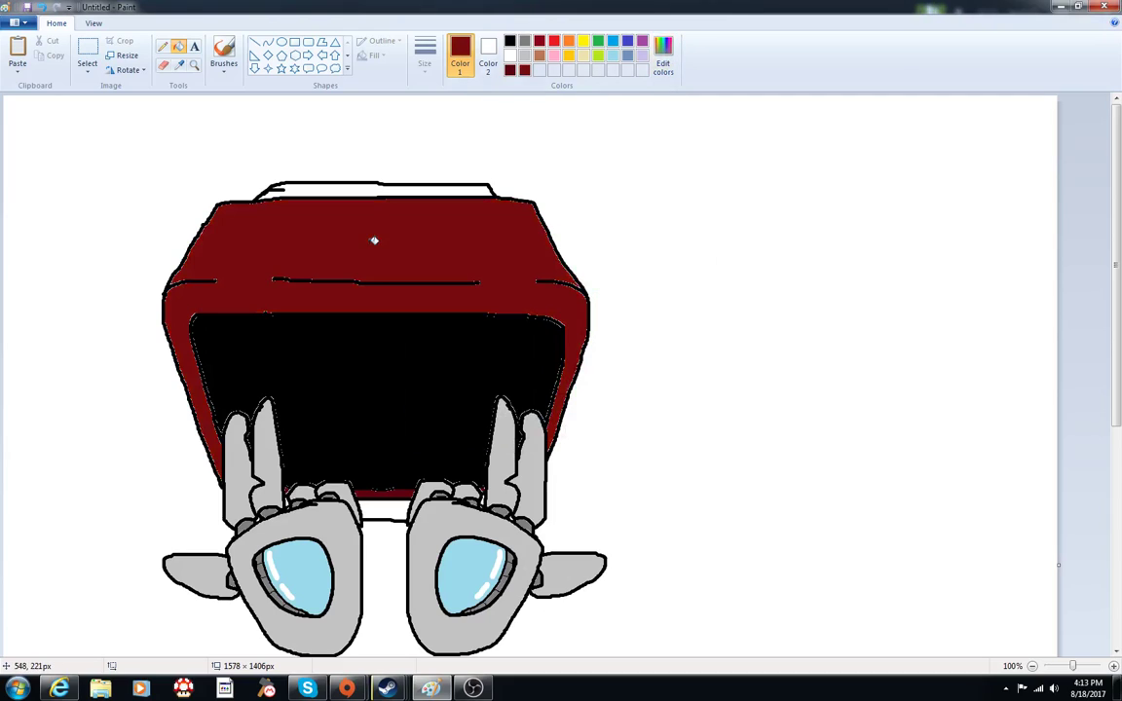
- Recolor the frame and trapezoid with custom red 163, 14, 21, and fill the raised top section with the saved darkest red
left_click(663, 53)
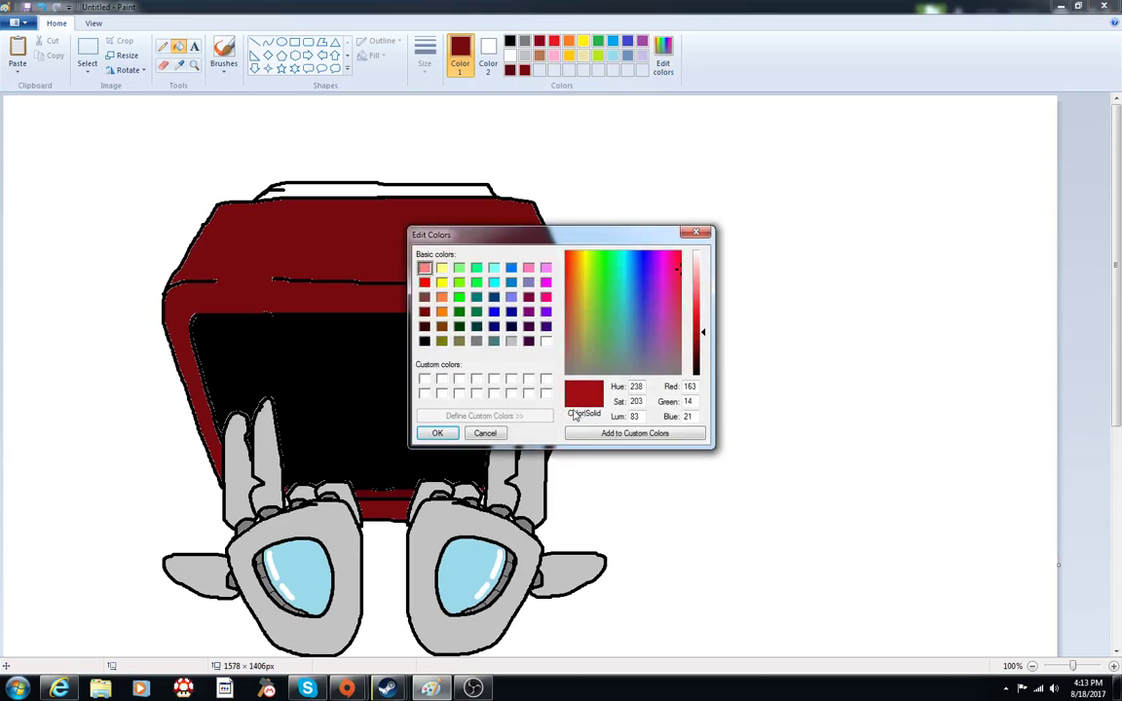
left_click(438, 432)
left_click(370, 247)
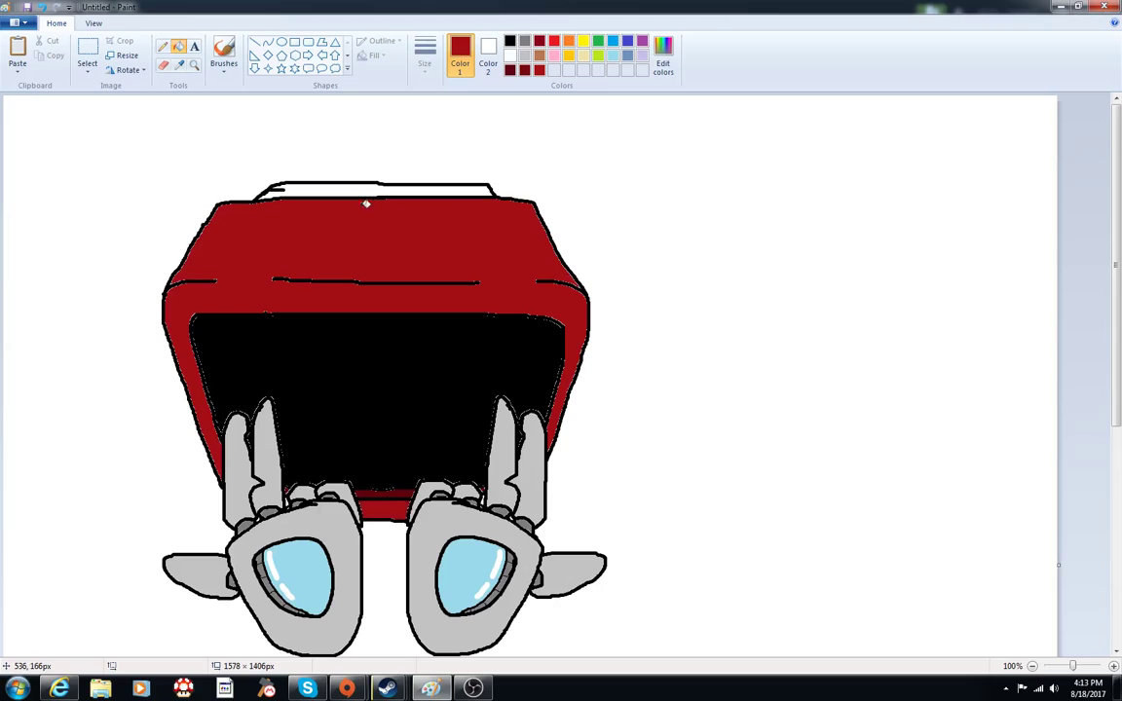
left_click(509, 69)
left_click(358, 184)
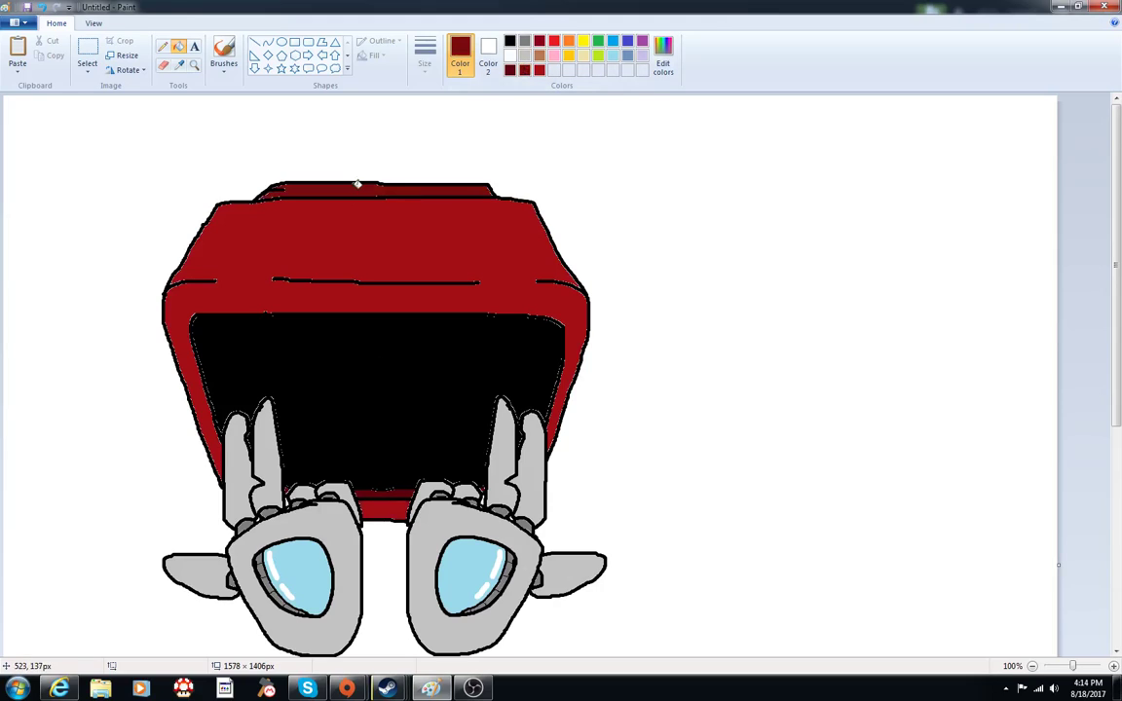
- Draw a short horizontal yellow straight line low in the middle of the black area
scroll(631, 229, "down", 3)
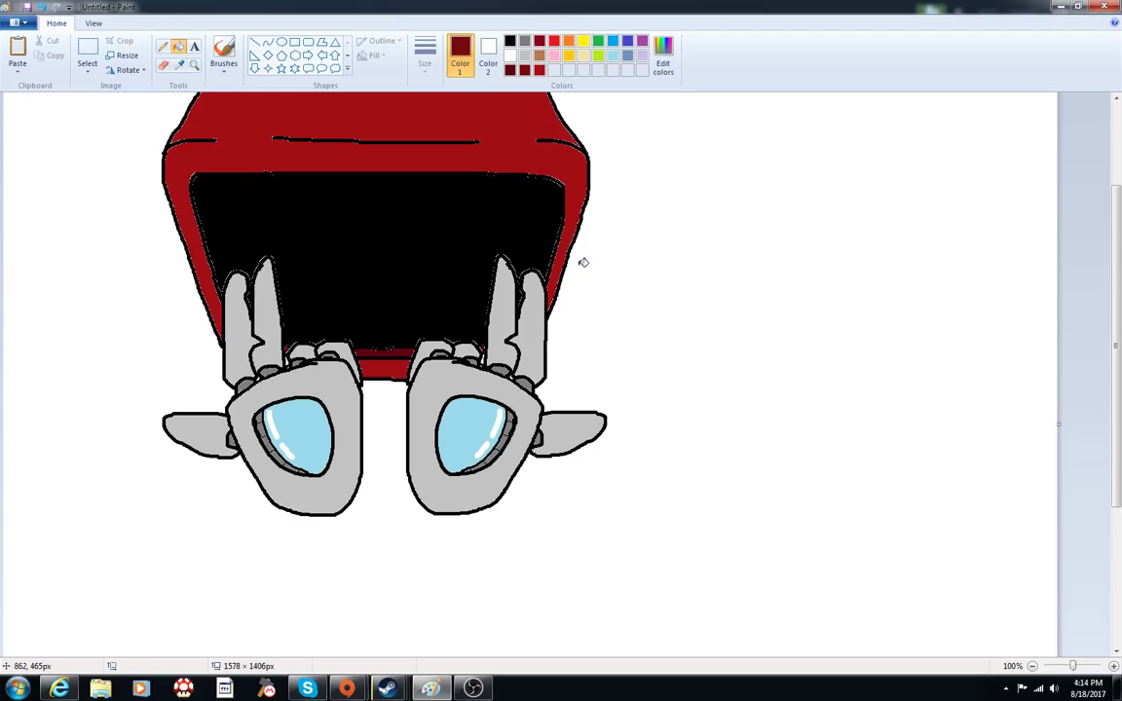
scroll(599, 239, "up", 3)
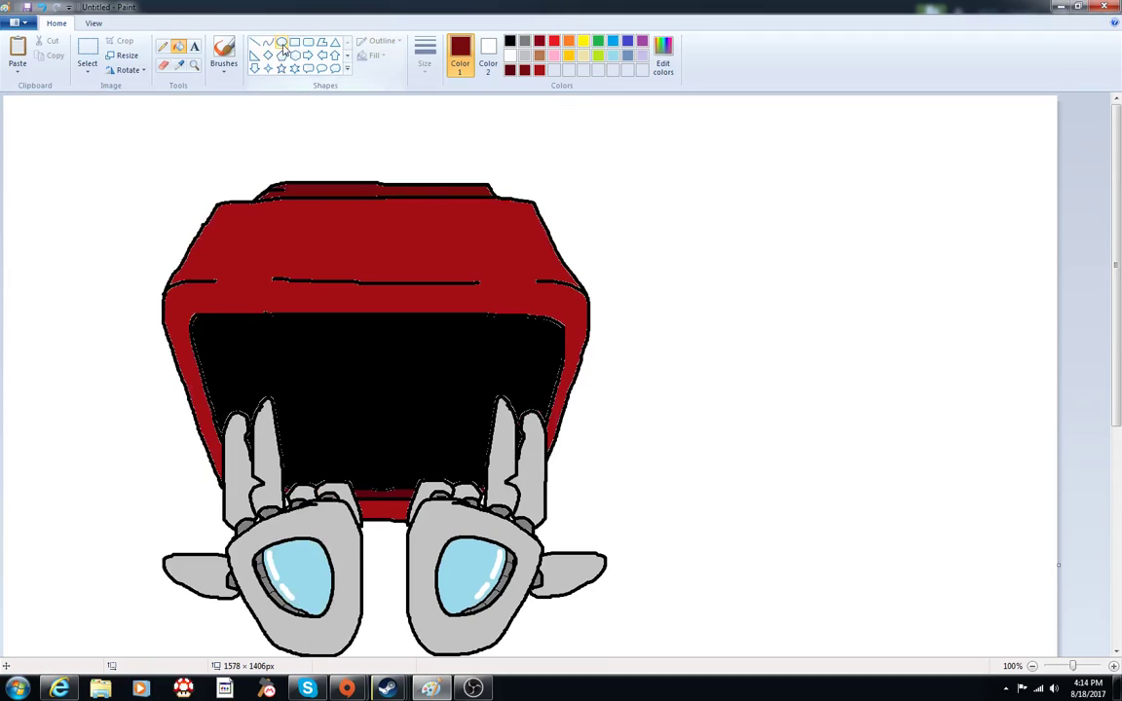
left_click(223, 54)
left_click(425, 54)
left_click(434, 172)
left_click(583, 40)
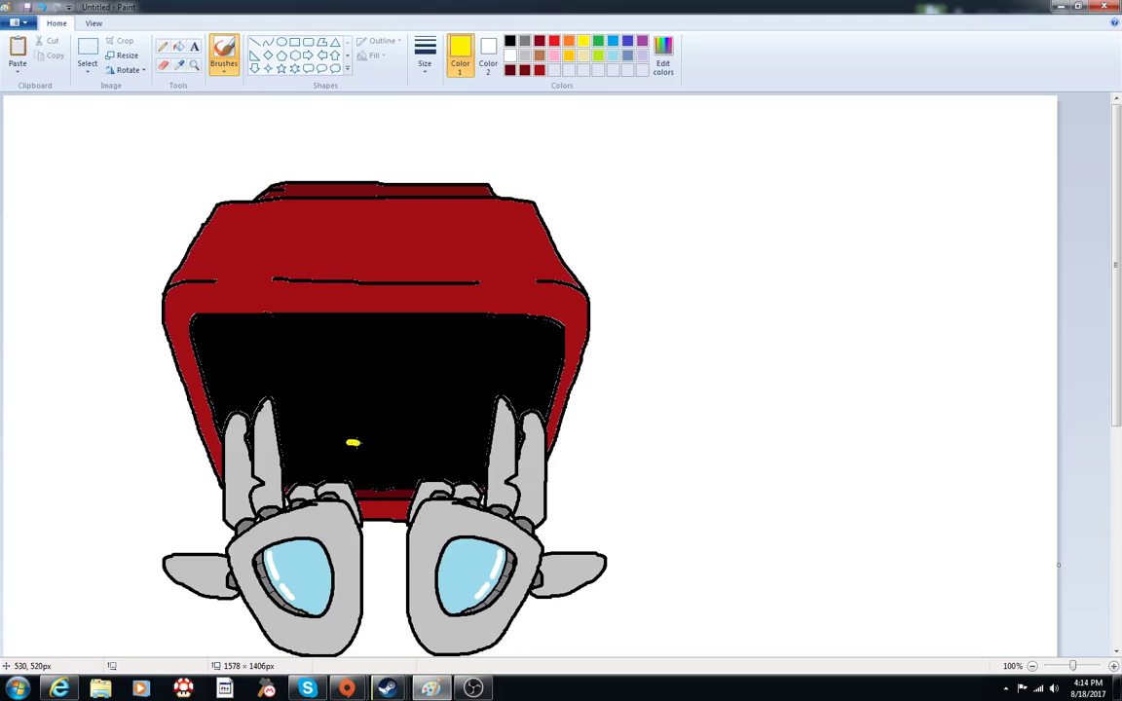
key("ctrl+z")
left_click(257, 47)
left_click_drag(348, 444, 406, 445)
left_click(631, 365)
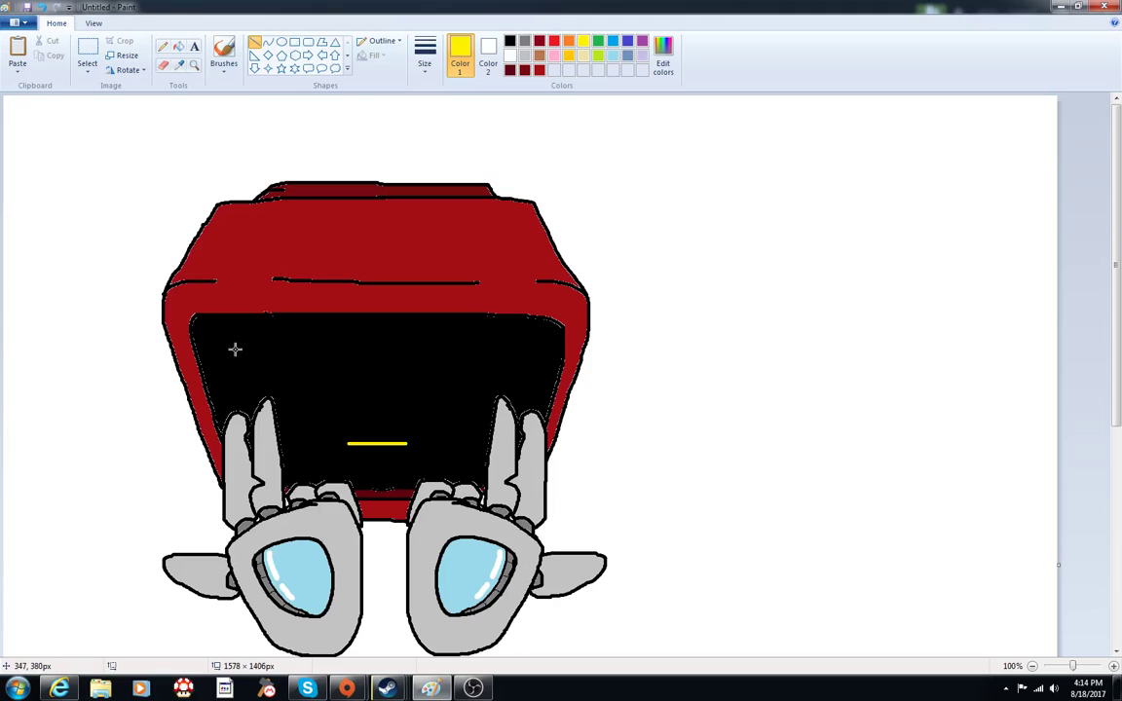
- Try slanted yellow straight lines around the left-hand fingers in the black area, and undo them
left_click_drag(226, 348, 258, 399)
left_click(280, 421)
left_click_drag(268, 410, 295, 443)
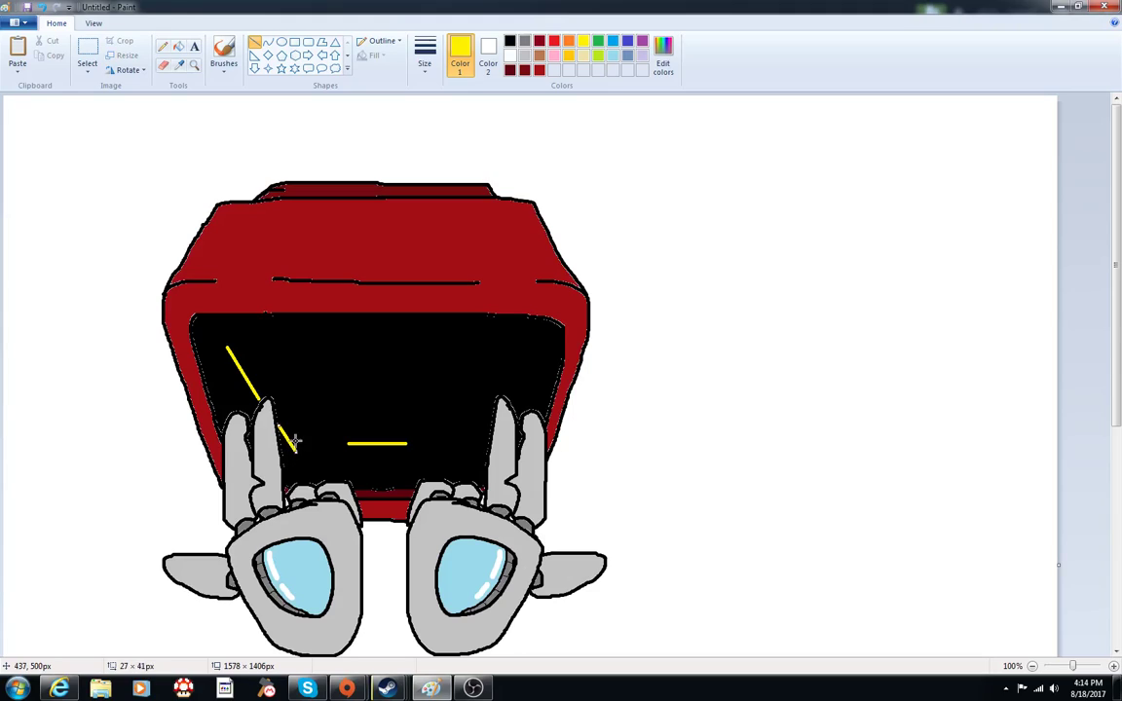
left_click_drag(302, 334, 261, 399)
left_click(347, 426)
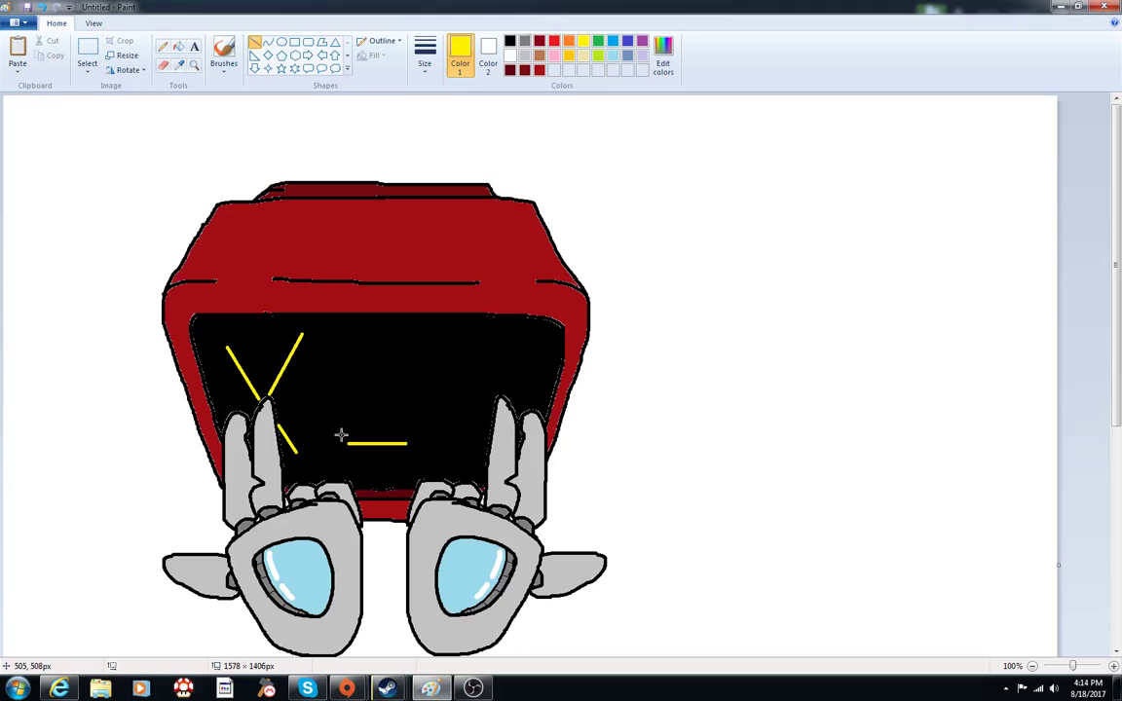
left_click(39, 7)
left_click(39, 6)
left_click(39, 7)
- Try thick yellow brush strokes rising diagonally past the right-hand inner finger, and undo them
left_click(223, 53)
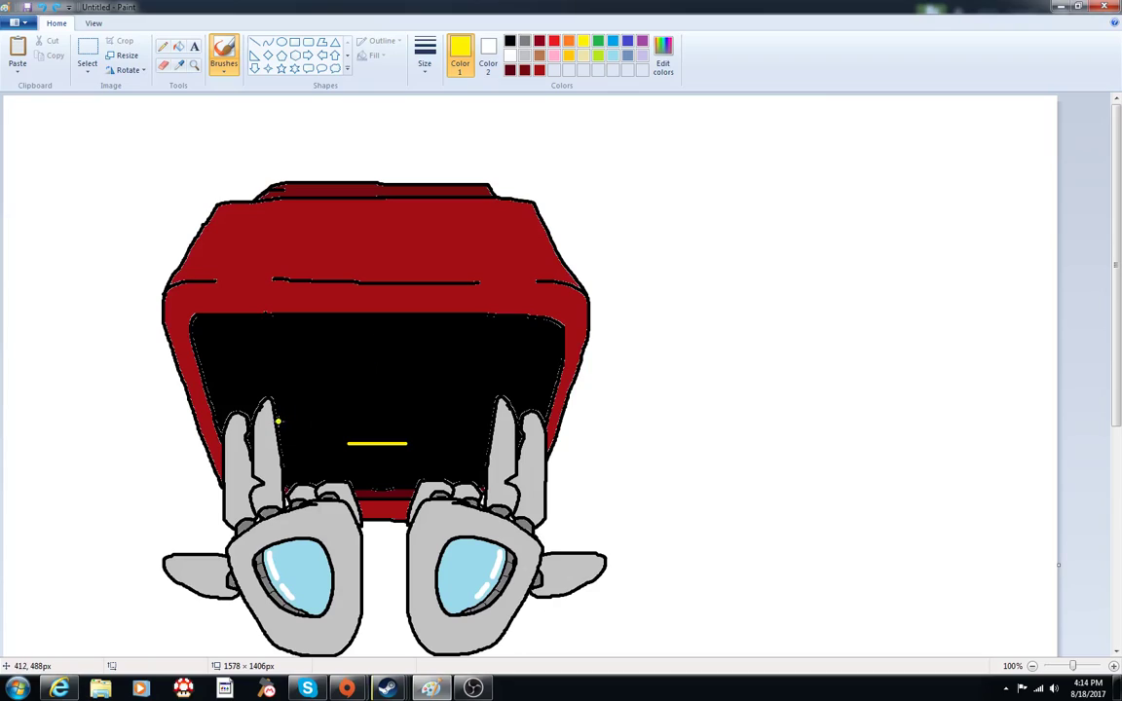
left_click(424, 53)
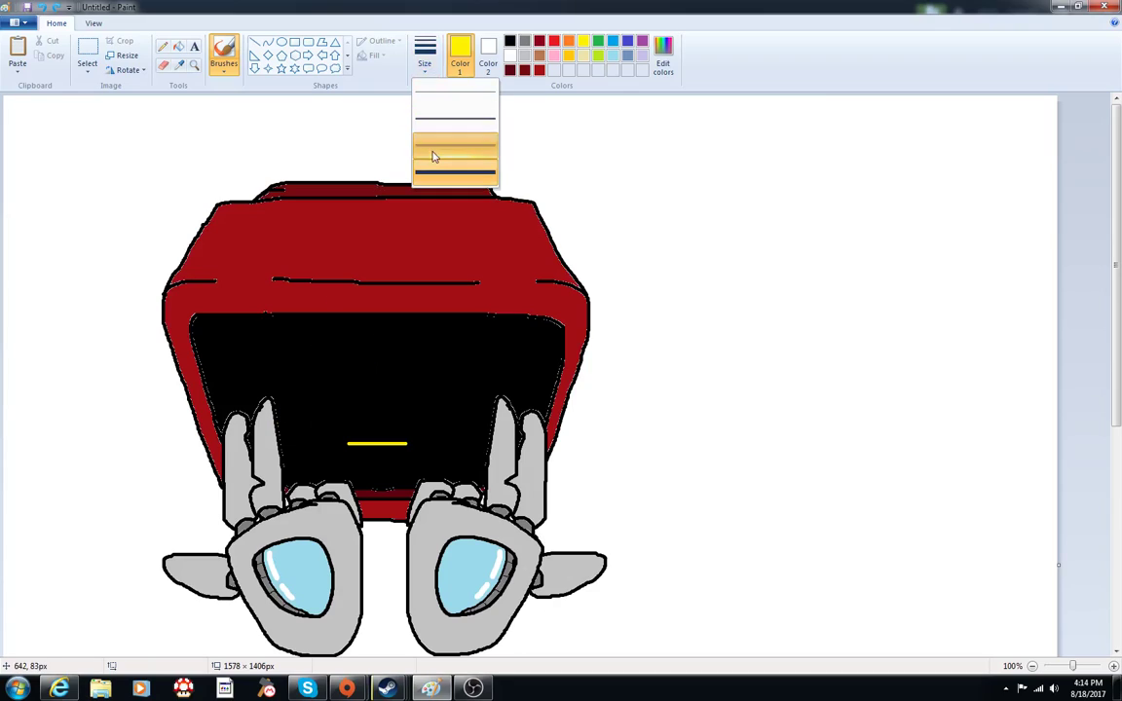
left_click(433, 156)
left_click(424, 54)
left_click(434, 160)
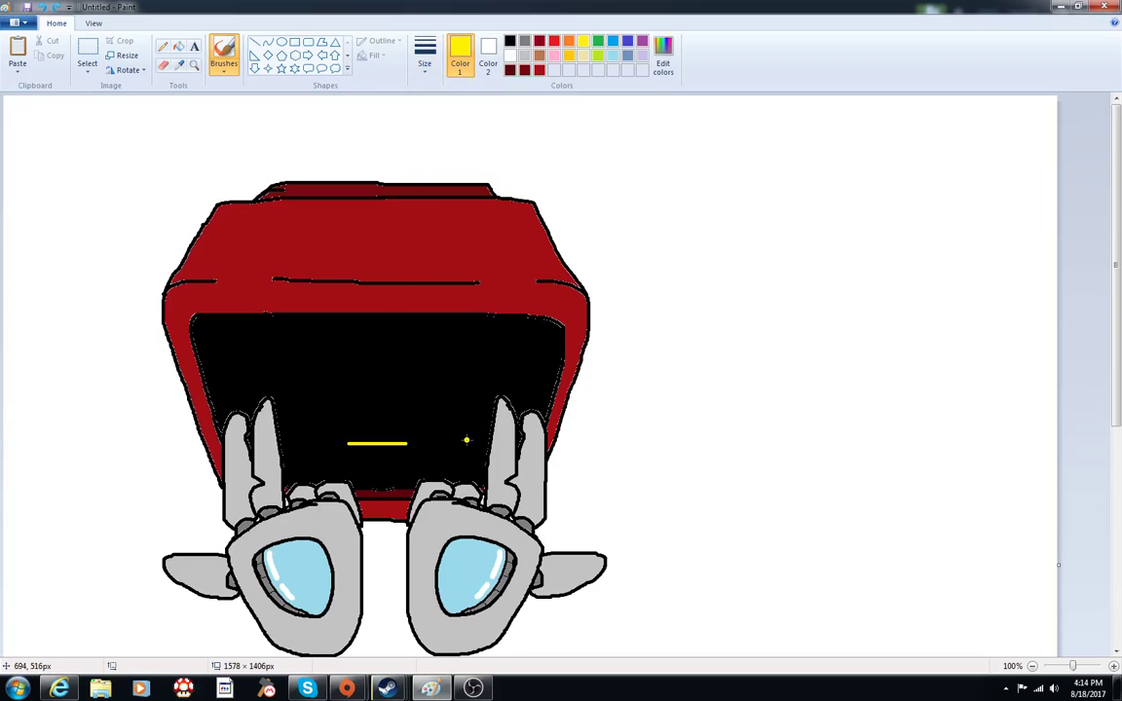
left_click_drag(466, 441, 481, 427)
left_click_drag(510, 399, 539, 360)
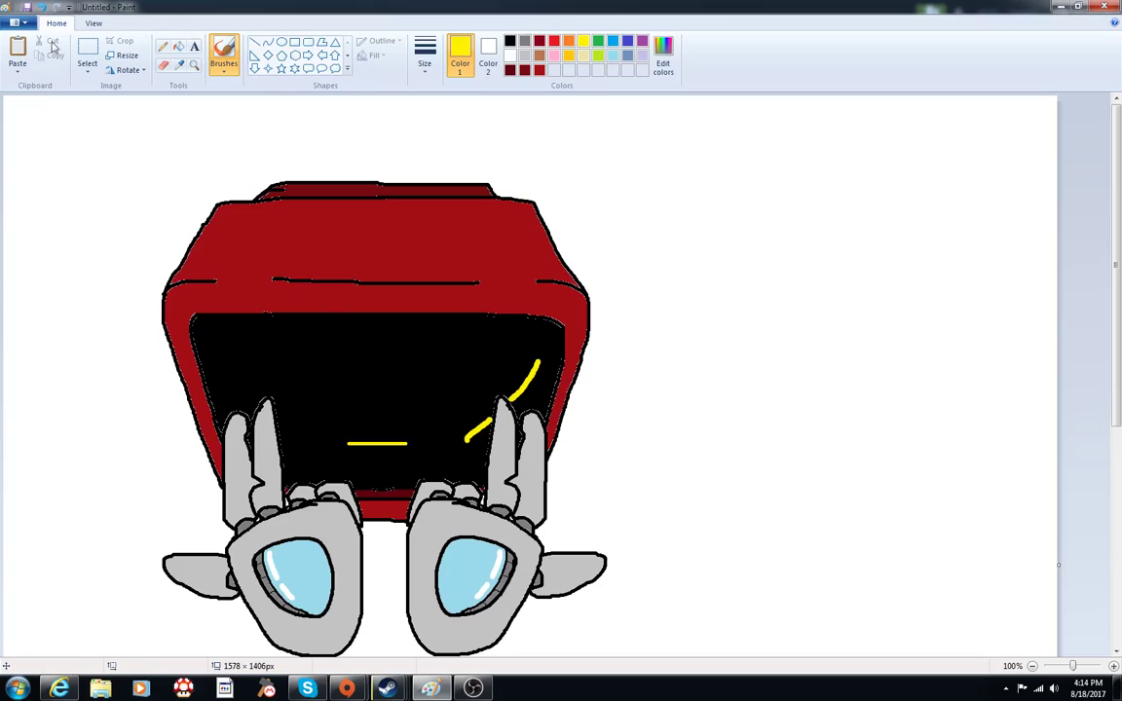
key("ctrl+z")
- Brush a rounded black outline between the palms below the red strip, with small pointed folds beneath it, using the second-thickest size
scroll(614, 477, "down", 3)
scroll(638, 445, "up", 2)
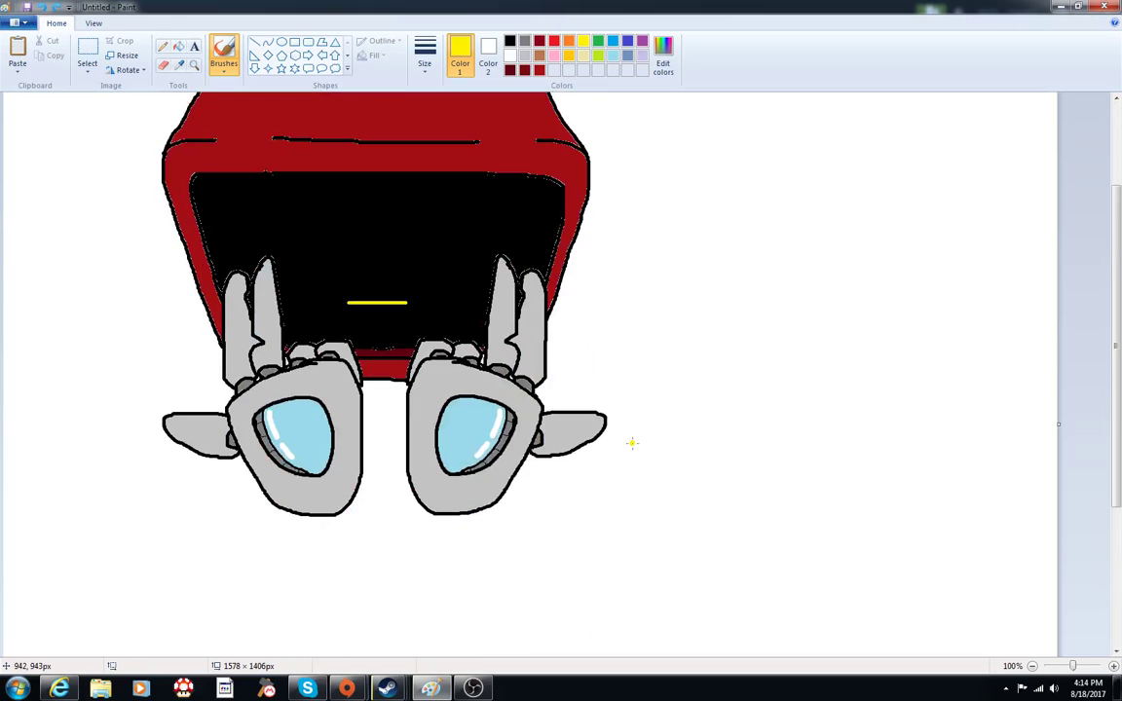
left_click(424, 51)
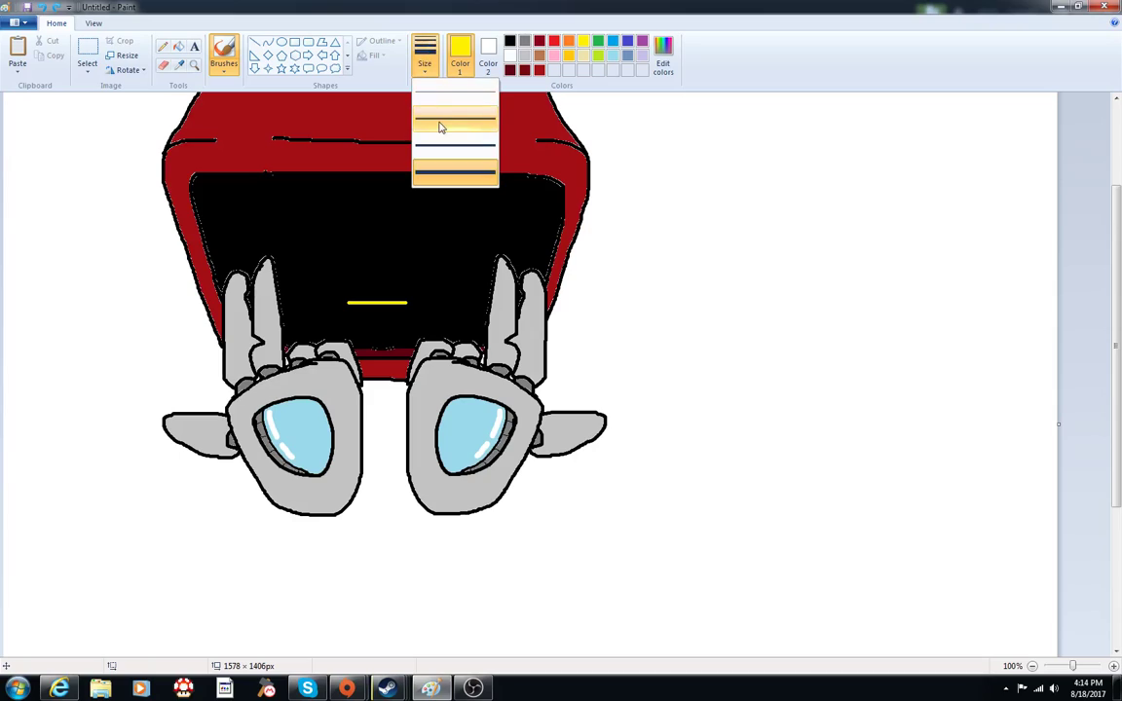
left_click(441, 141)
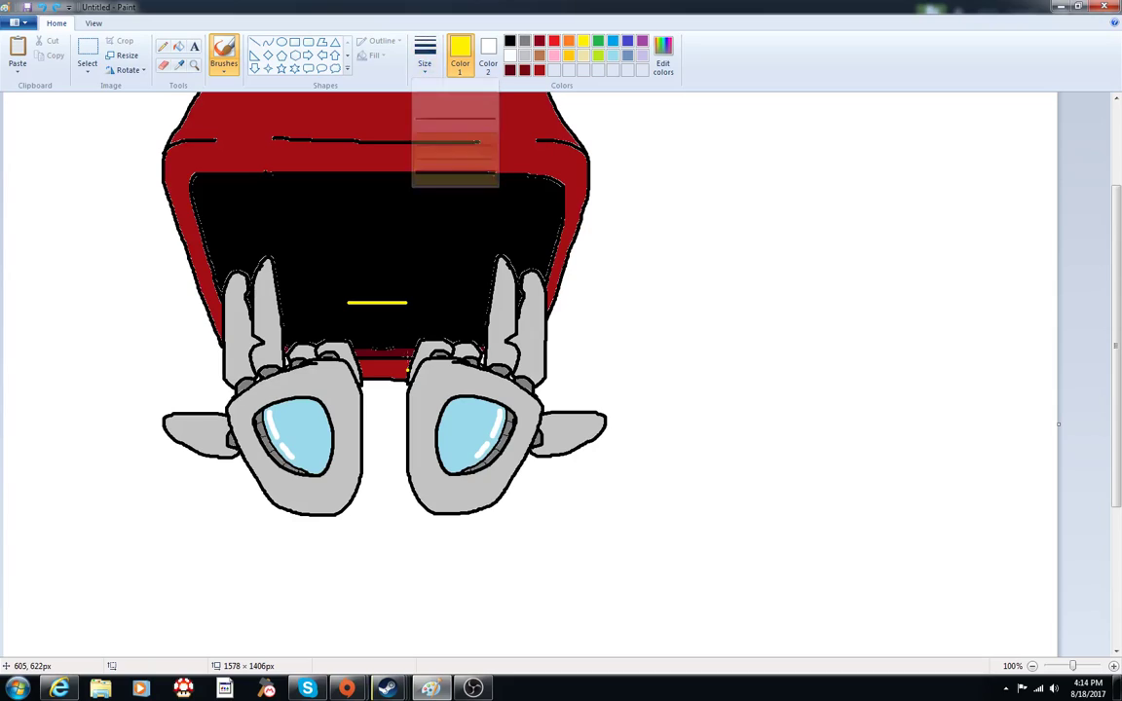
left_click(508, 42)
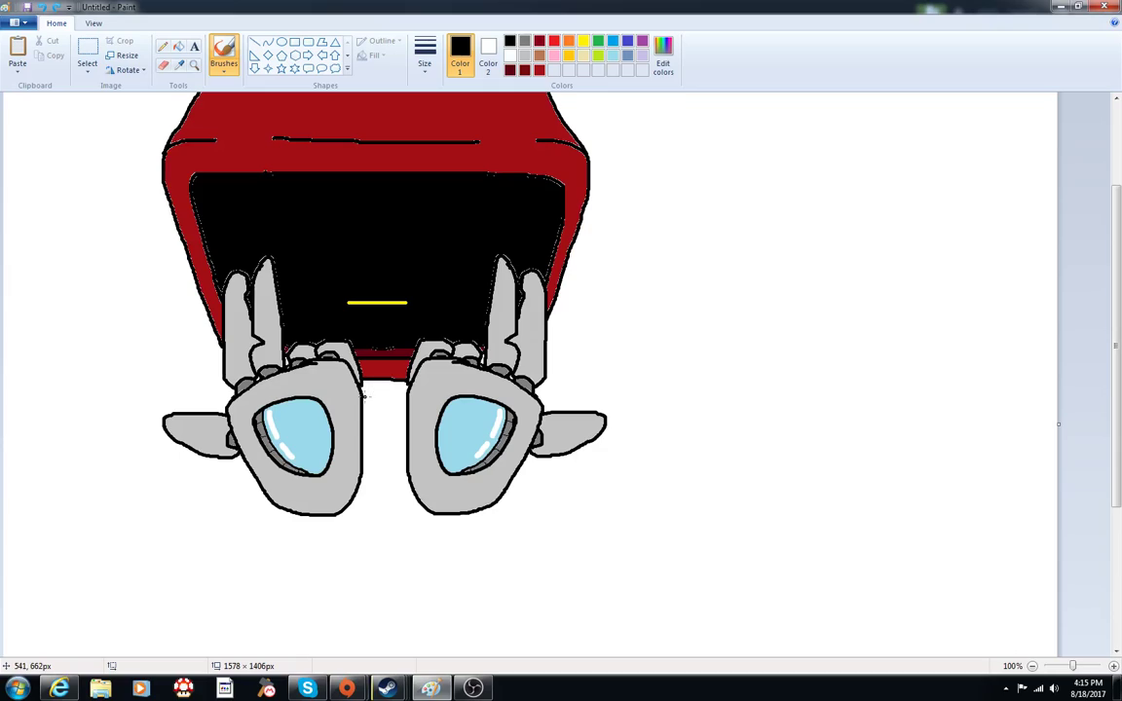
mouse_move(361, 392)
left_mouse_down()
mouse_move(376, 382)
mouse_move(398, 399)
left_mouse_up()
mouse_move(367, 430)
left_mouse_down()
mouse_move(388, 438)
mouse_move(380, 455)
mouse_move(366, 449)
mouse_move(401, 424)
mouse_move(407, 446)
left_mouse_up()
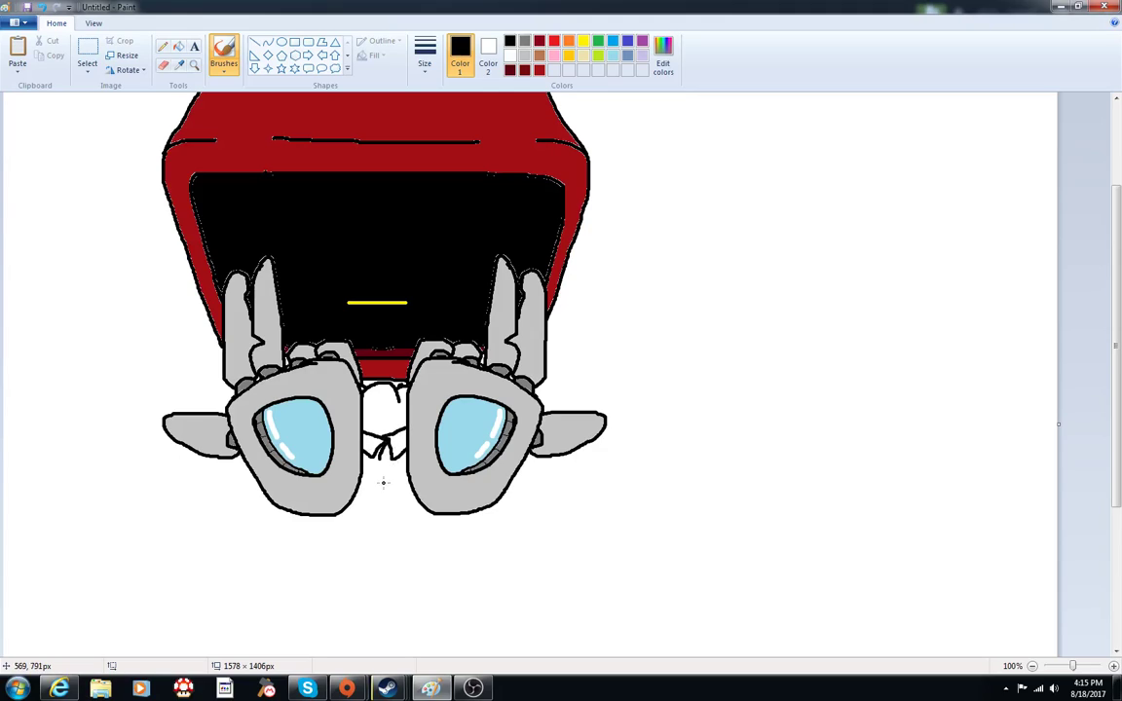
left_click_drag(401, 422, 394, 436)
- Fill the rounded shape between the palms with the saved darkest red and the small gaps above it with black
left_click(178, 47)
left_click(509, 69)
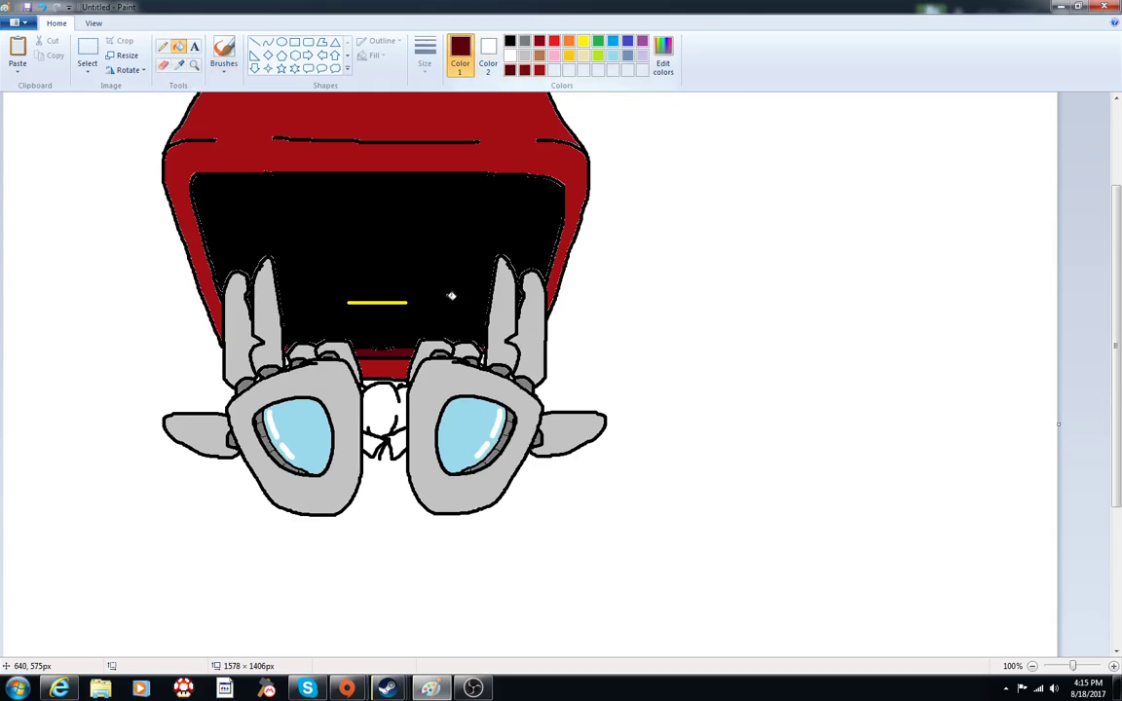
left_click(378, 412)
left_click(392, 432)
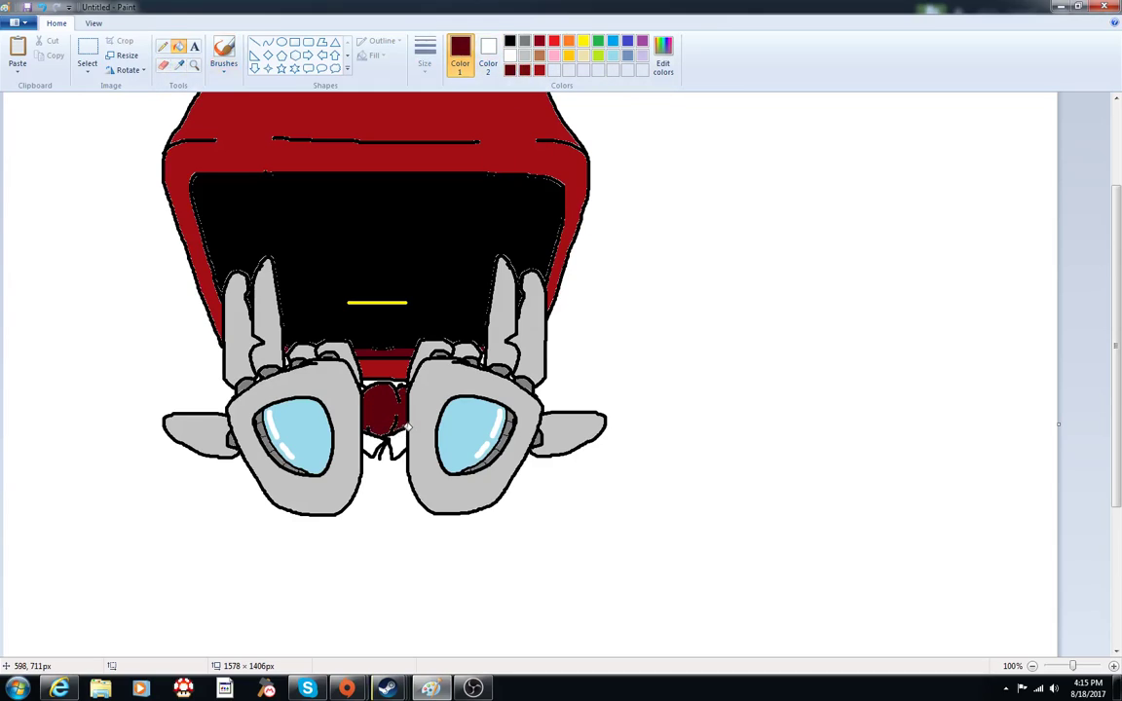
left_click(510, 41)
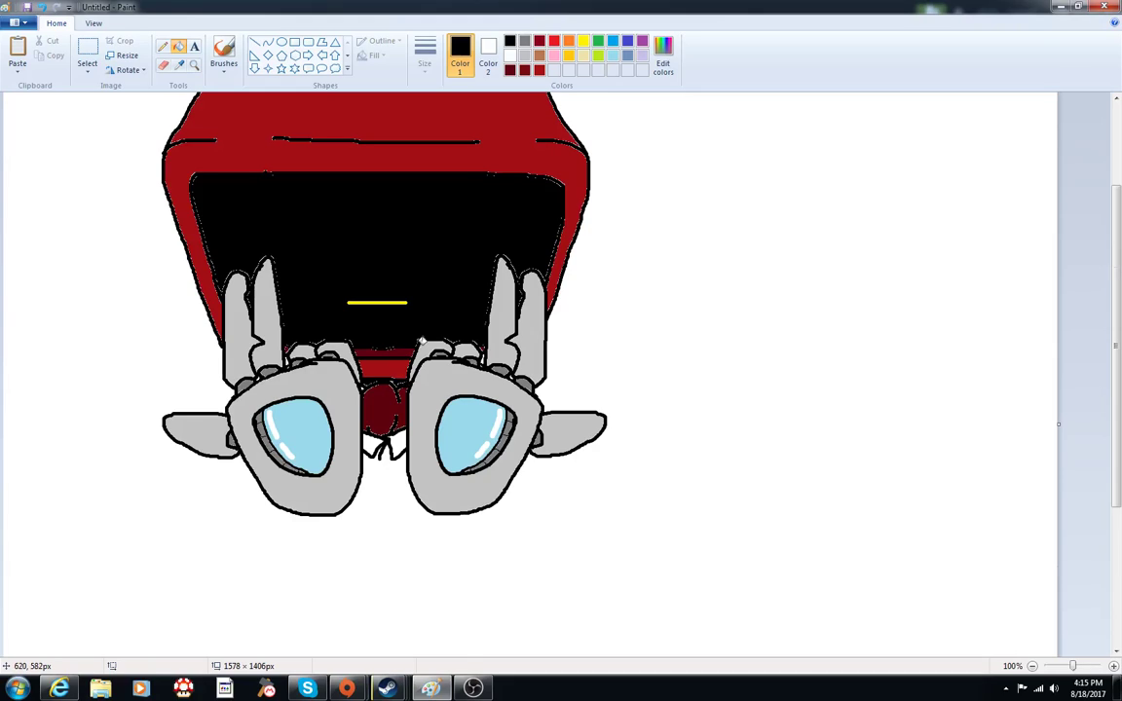
- Brush black shoulder lines outward from both sides of the red frame's lower end, each with a jagged peak and short crease marks
scroll(380, 307, "up", 3)
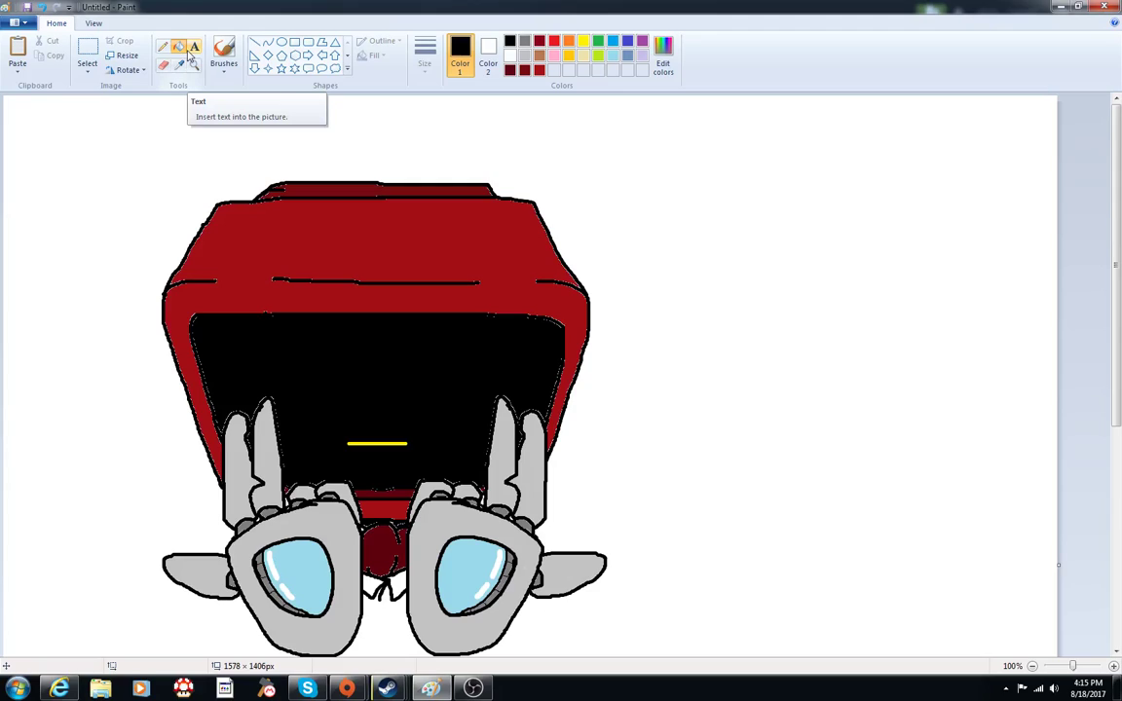
left_click(223, 54)
left_click(426, 56)
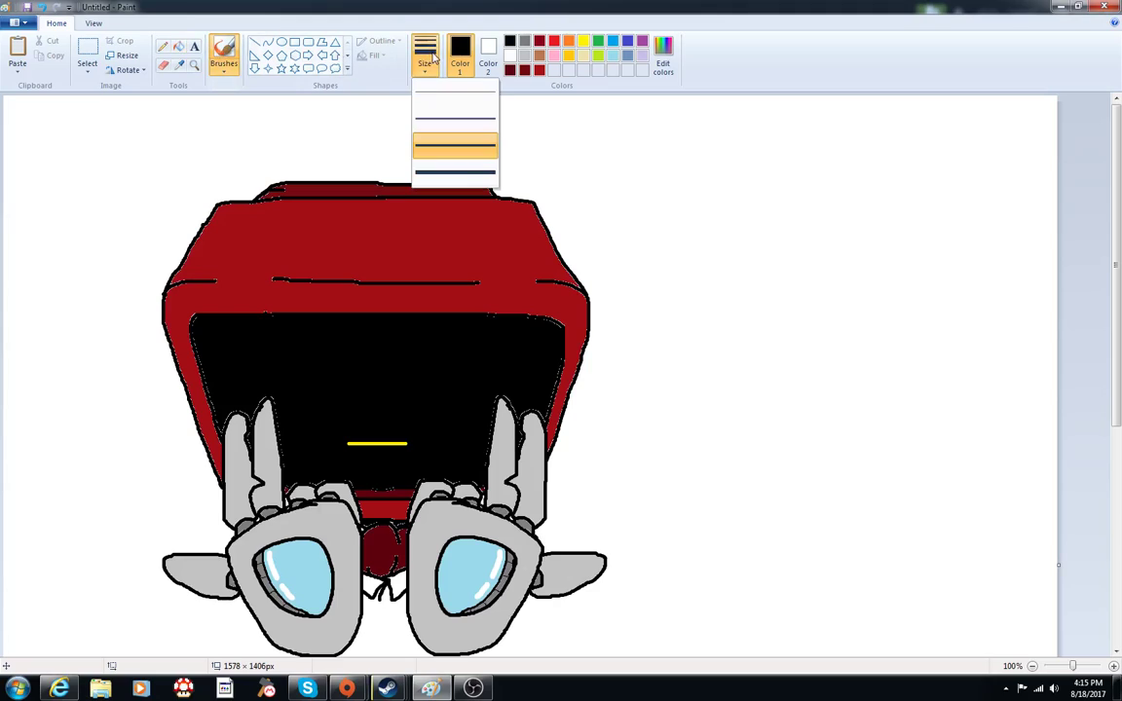
left_click(445, 148)
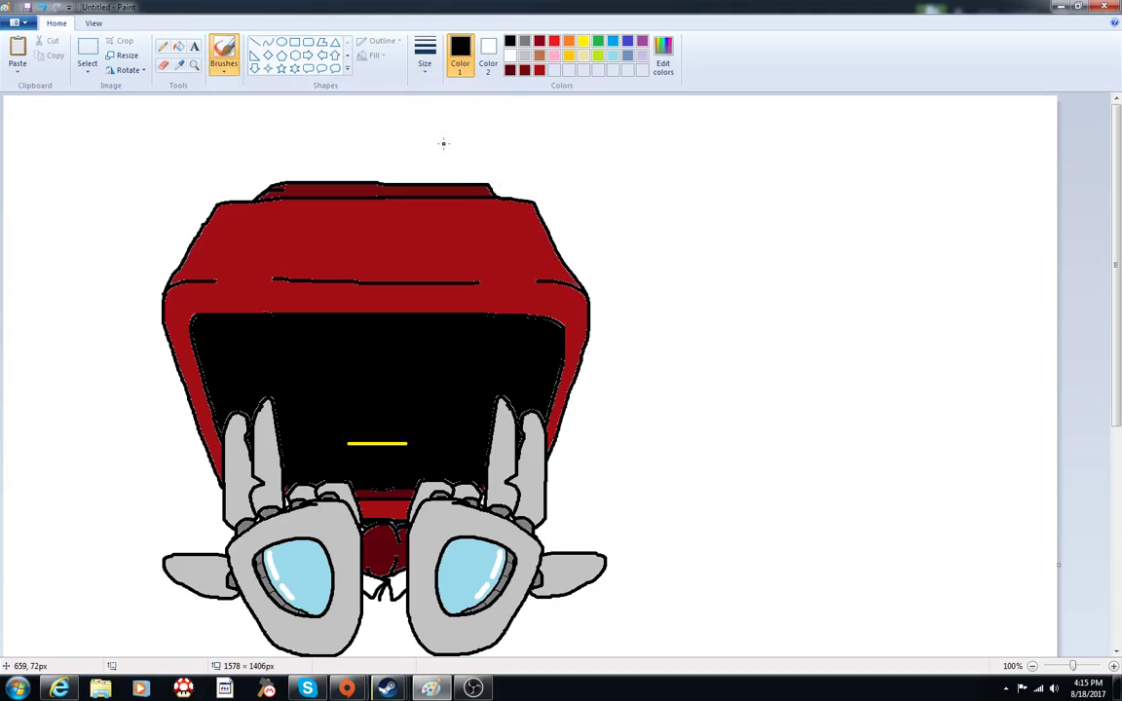
scroll(331, 422, "down", 3)
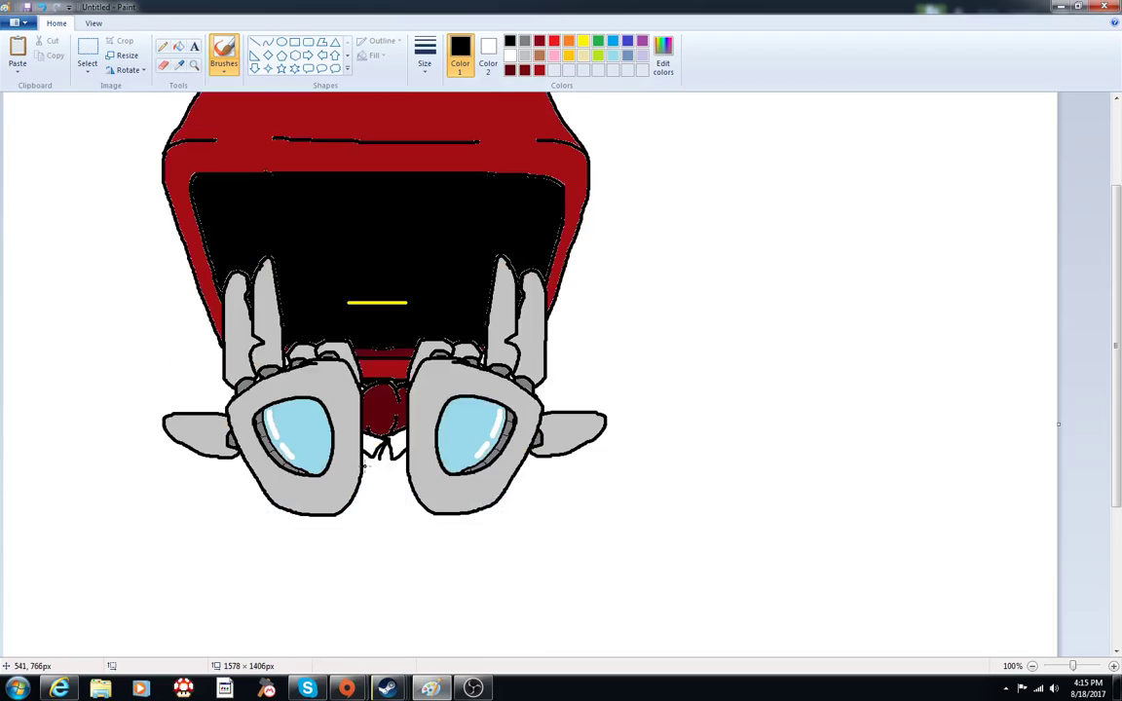
scroll(365, 466, "down", 3)
scroll(416, 456, "up", 3)
mouse_move(215, 344)
left_mouse_down()
mouse_move(156, 327)
mouse_move(148, 341)
mouse_move(137, 309)
mouse_move(112, 344)
left_mouse_up()
mouse_move(546, 339)
left_mouse_down()
mouse_move(612, 305)
mouse_move(628, 313)
mouse_move(616, 295)
mouse_move(626, 284)
mouse_move(641, 322)
mouse_move(676, 333)
left_mouse_up()
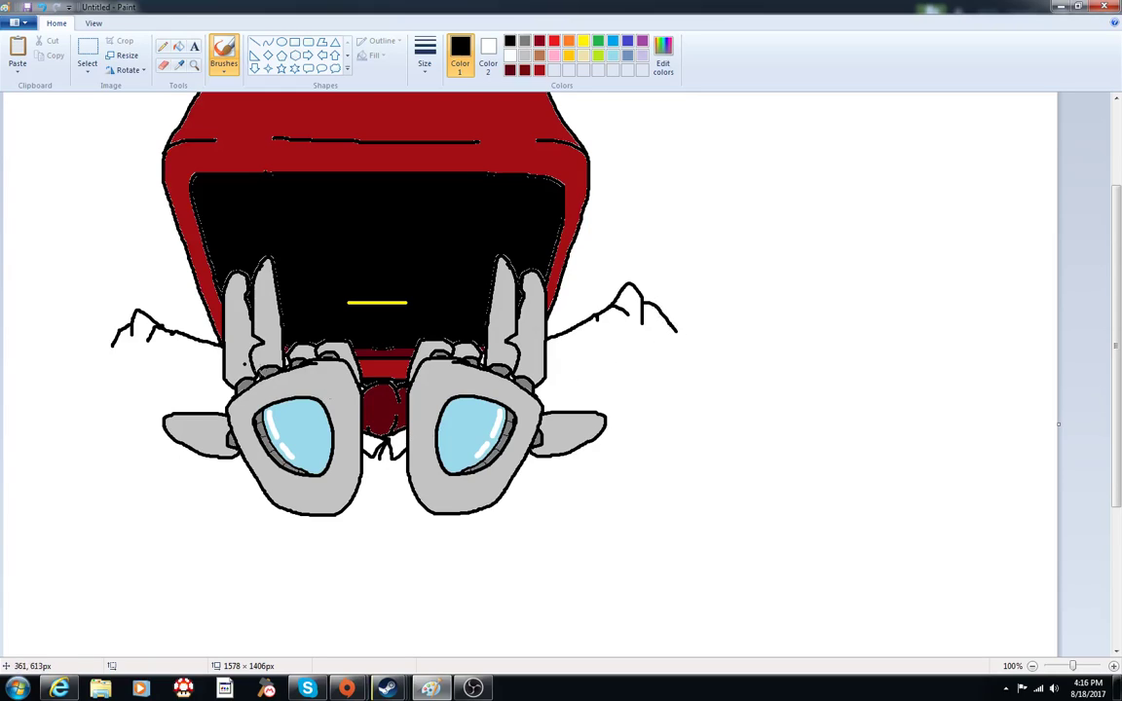
- Extend both shoulder lines into long outer arm lines sloping down and outward, carrying the left one to the canvas edge
scroll(158, 370, "down", 5)
scroll(157, 367, "up", 3)
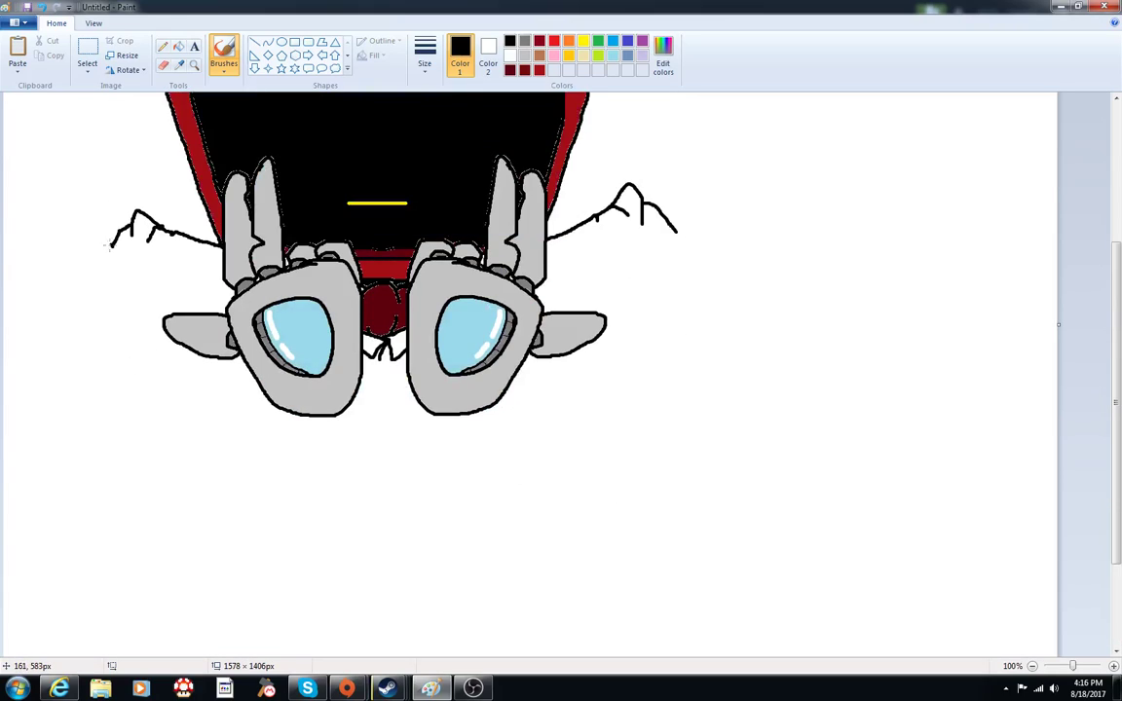
mouse_move(117, 231)
left_mouse_down()
mouse_move(25, 336)
mouse_move(14, 398)
left_mouse_up()
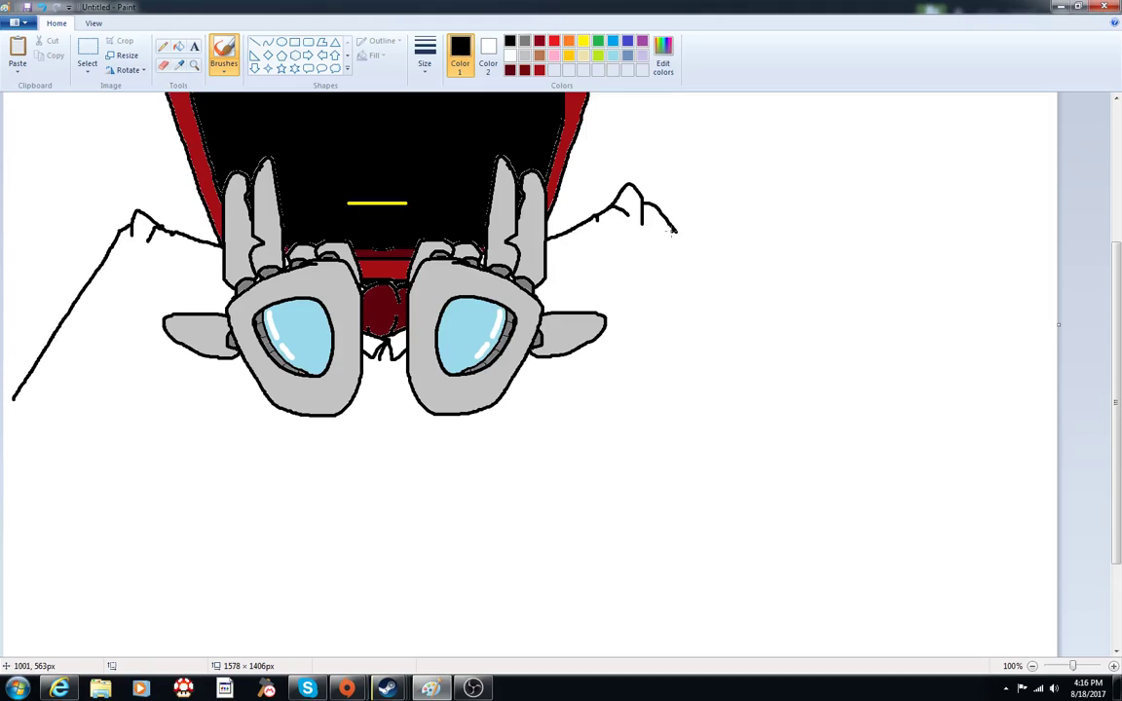
mouse_move(643, 202)
left_mouse_down()
mouse_move(703, 271)
mouse_move(804, 432)
left_mouse_up()
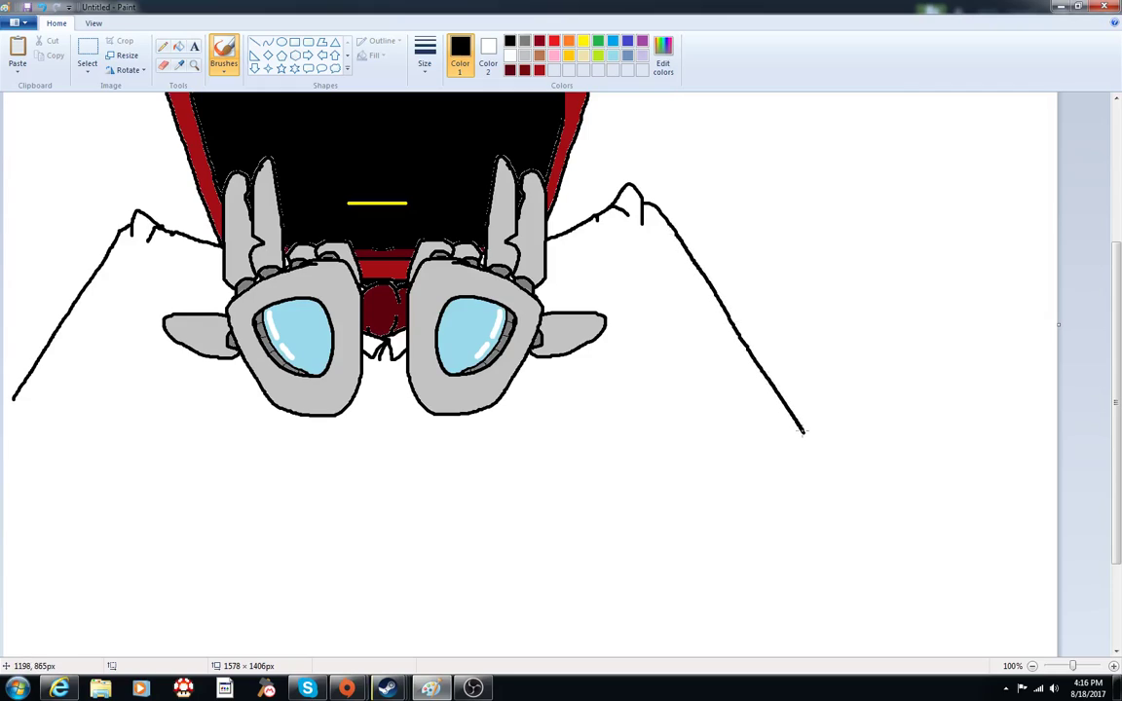
scroll(551, 273, "up", 3)
scroll(551, 272, "down", 3)
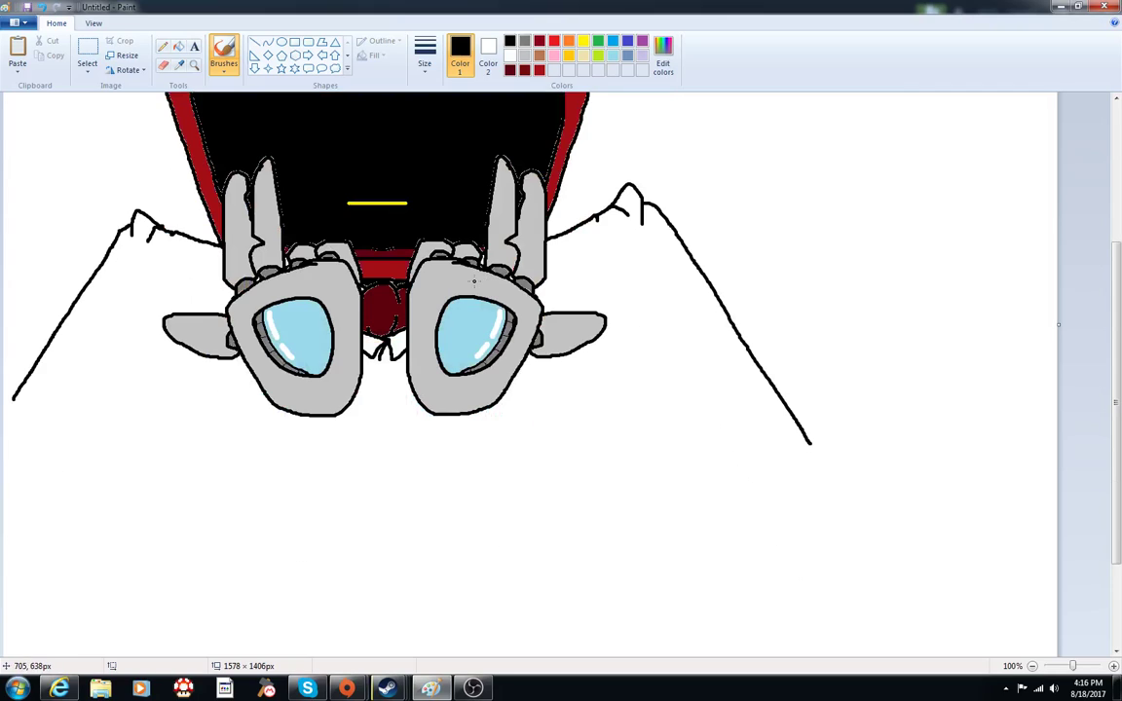
scroll(113, 302, "down", 3)
left_click_drag(13, 258, 3, 281)
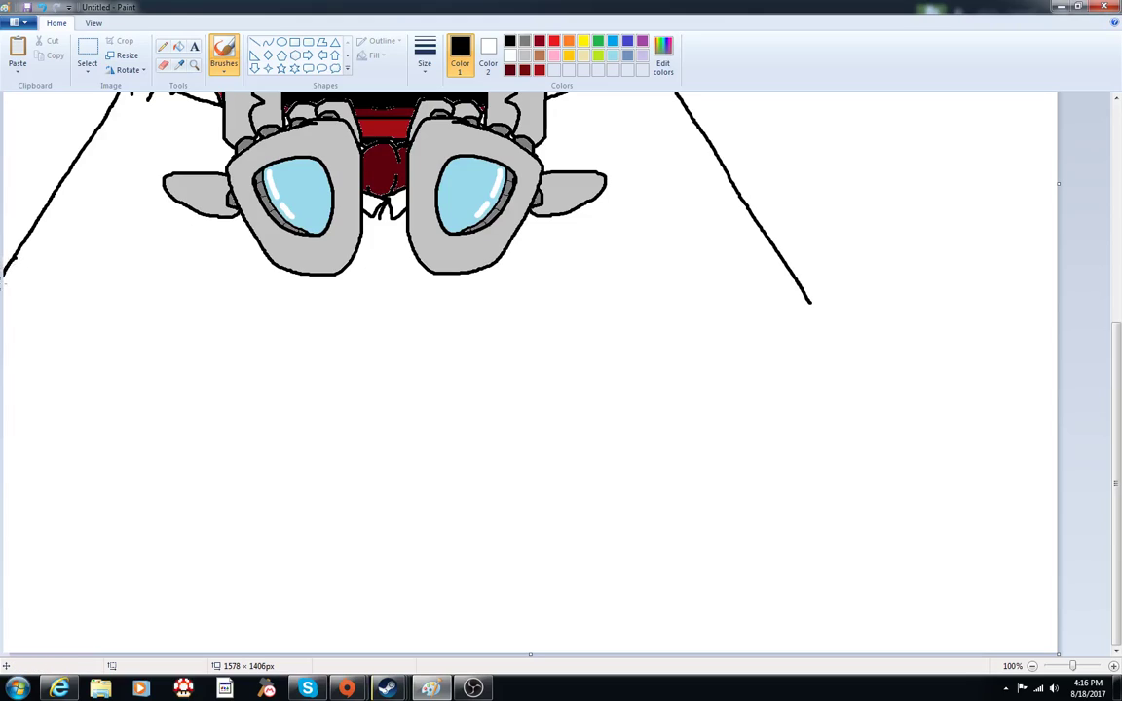
- Draw the right arm's rounded elbow and a forearm with a jagged upper edge and torn end, plus the upper arm's inner line
mouse_move(808, 302)
left_mouse_down()
mouse_move(818, 393)
mouse_move(776, 416)
mouse_move(643, 411)
mouse_move(511, 372)
mouse_move(502, 386)
mouse_move(457, 378)
mouse_move(517, 338)
mouse_move(577, 338)
mouse_move(531, 316)
mouse_move(520, 274)
mouse_move(533, 257)
mouse_move(570, 284)
mouse_move(563, 312)
mouse_move(578, 285)
mouse_move(590, 307)
mouse_move(638, 294)
mouse_move(657, 317)
mouse_move(669, 306)
mouse_move(712, 315)
mouse_move(671, 302)
mouse_move(759, 330)
mouse_move(721, 304)
mouse_move(751, 303)
left_mouse_up()
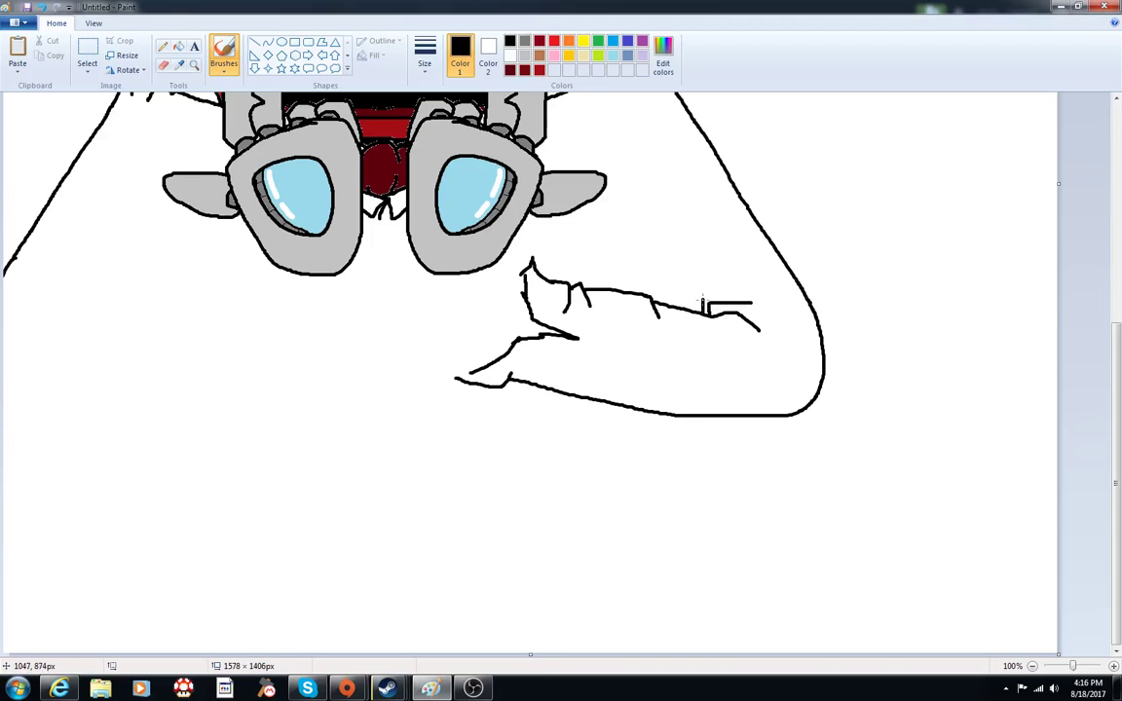
scroll(702, 341, "up", 5)
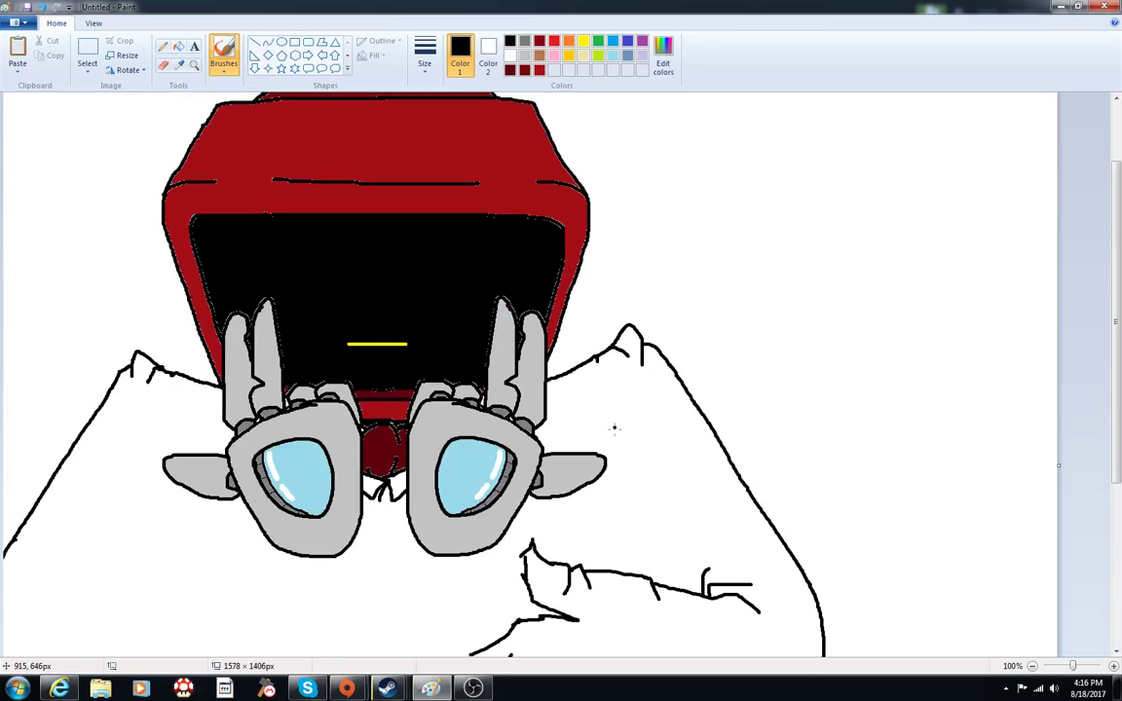
left_click_drag(636, 414, 595, 563)
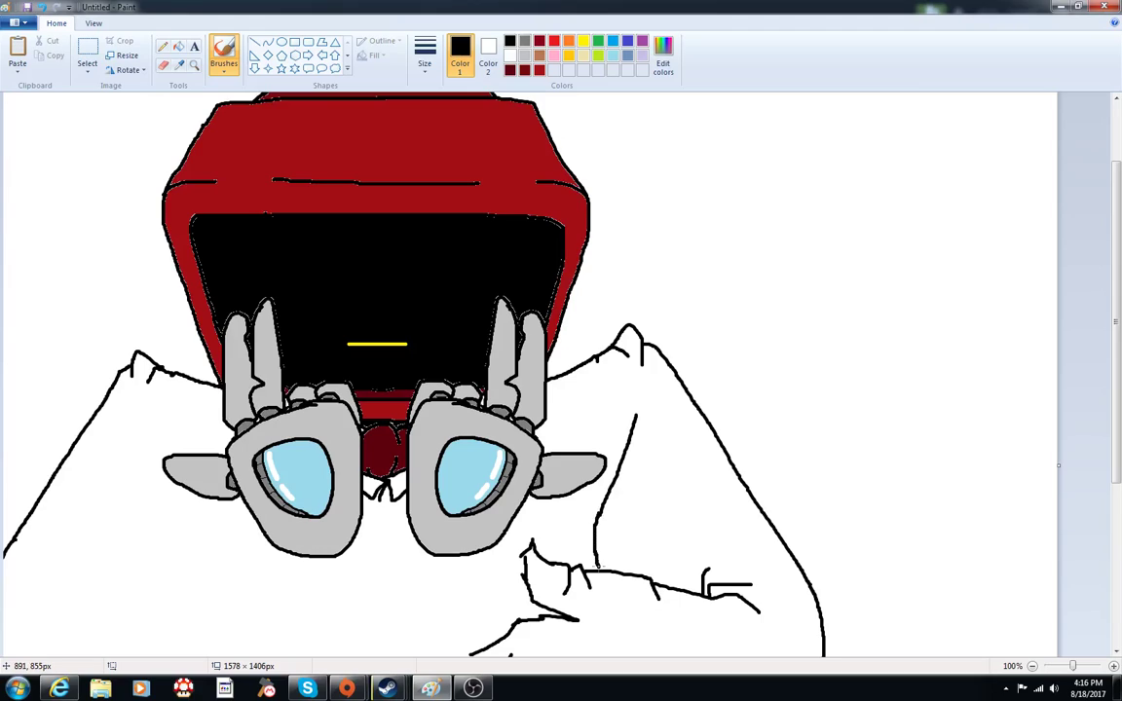
- Brush a short crease on the right upper arm's inner line and a slanted line from it down to the forearm
mouse_move(651, 435)
left_mouse_down()
mouse_move(633, 503)
mouse_move(610, 492)
mouse_move(671, 587)
left_mouse_up()
scroll(592, 443, "down", 5)
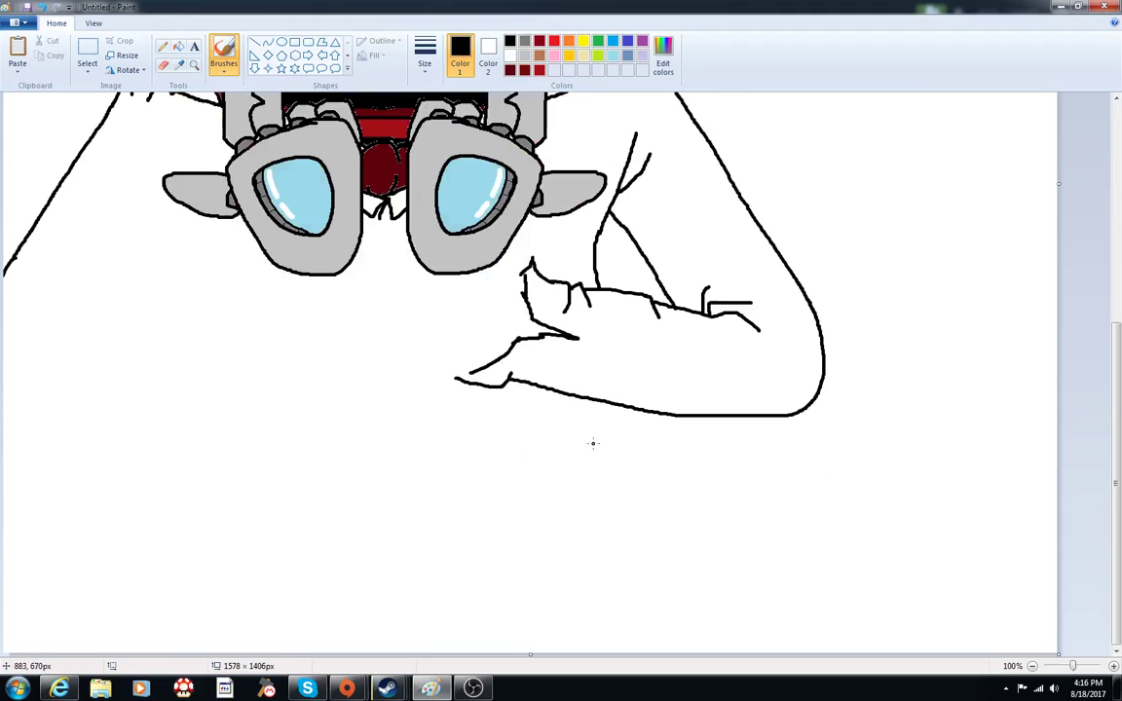
scroll(592, 443, "up", 3)
scroll(592, 444, "down", 3)
scroll(592, 444, "up", 6)
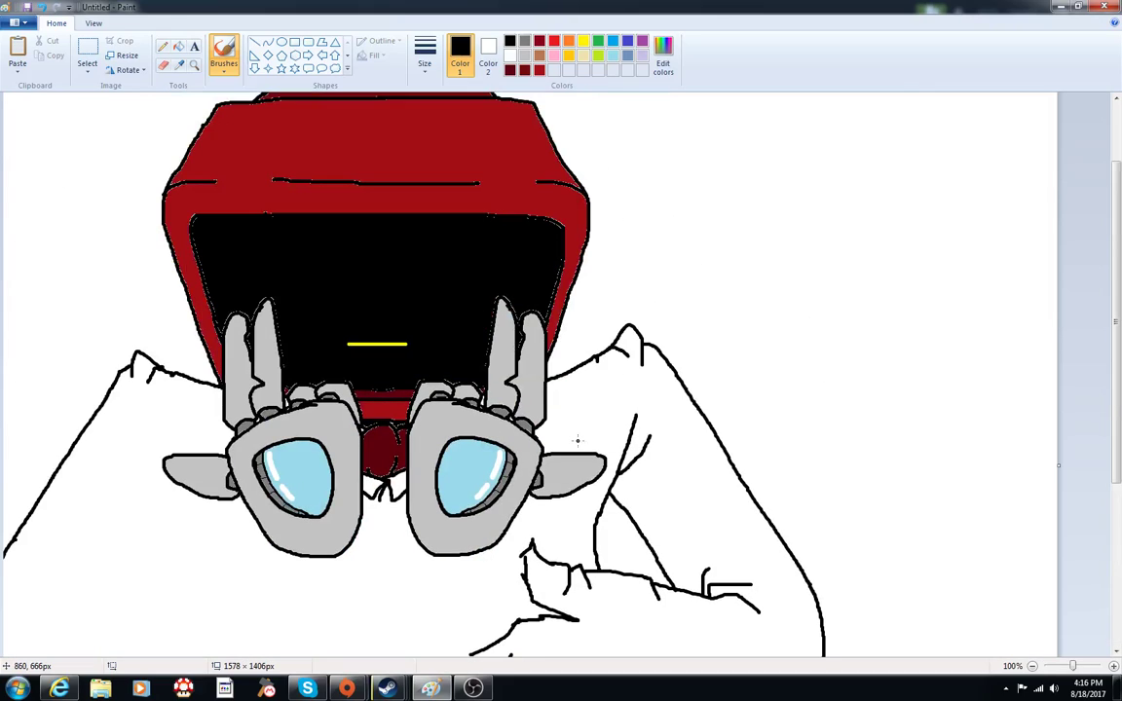
scroll(578, 440, "down", 3)
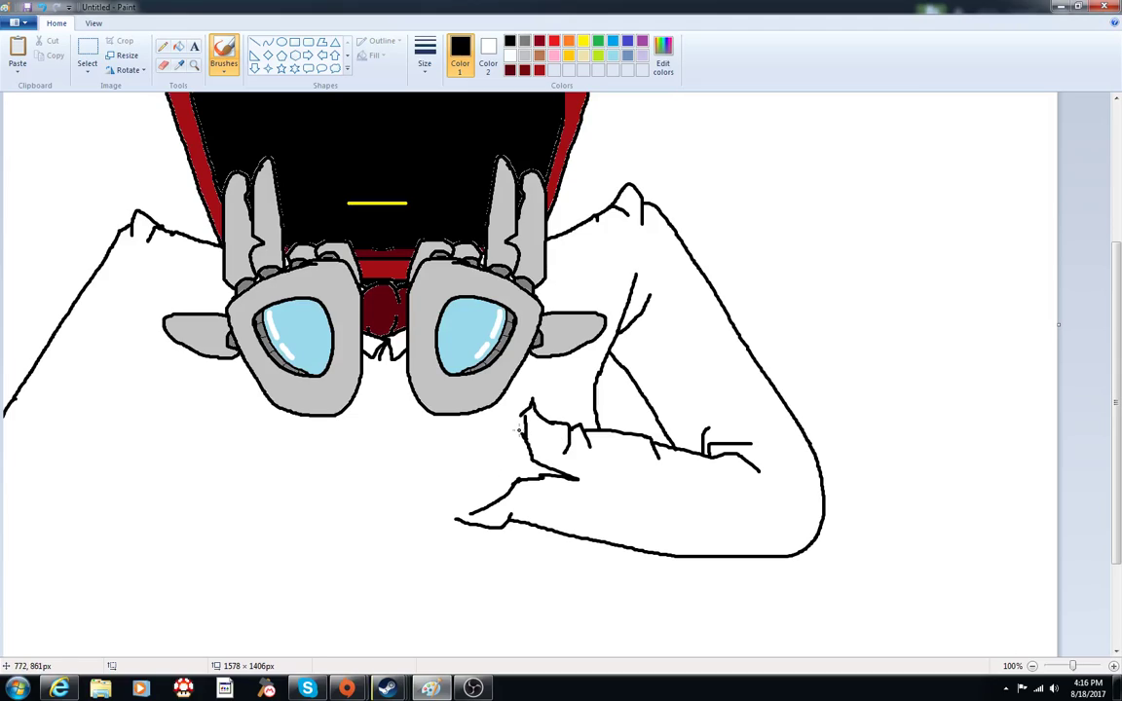
- Draw a narrow pointed oval lens at the right forearm's torn end and fill it with light turquoise
mouse_move(519, 429)
left_mouse_down()
mouse_move(481, 446)
mouse_move(472, 487)
mouse_move(480, 460)
mouse_move(520, 426)
left_mouse_up()
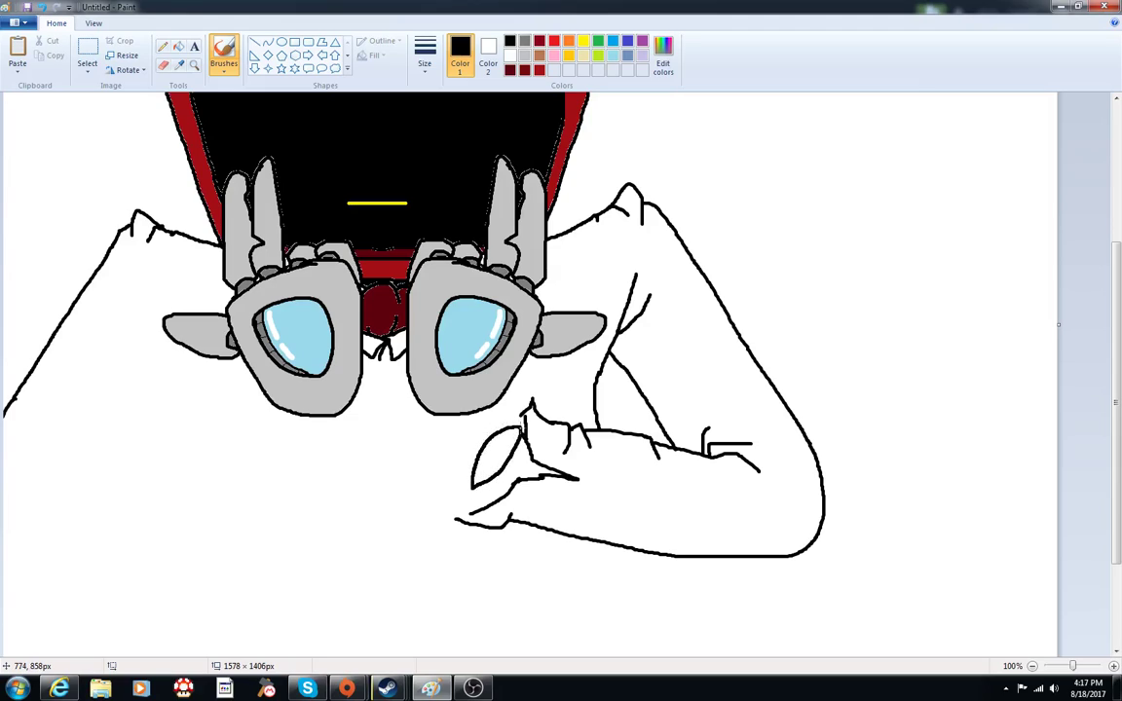
left_click(179, 46)
left_click(613, 54)
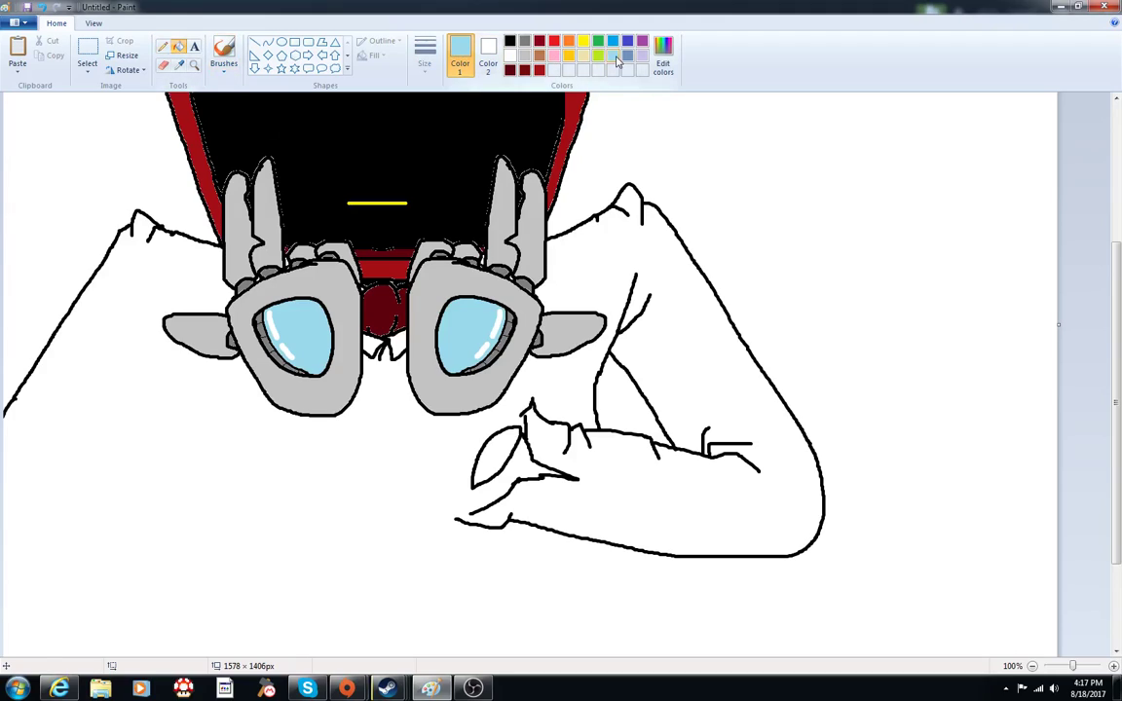
left_click(494, 449)
- Brush a black rim with a small tab around the lens's lower edge, and connect the rim to both torn tips of the sleeve
left_click(224, 53)
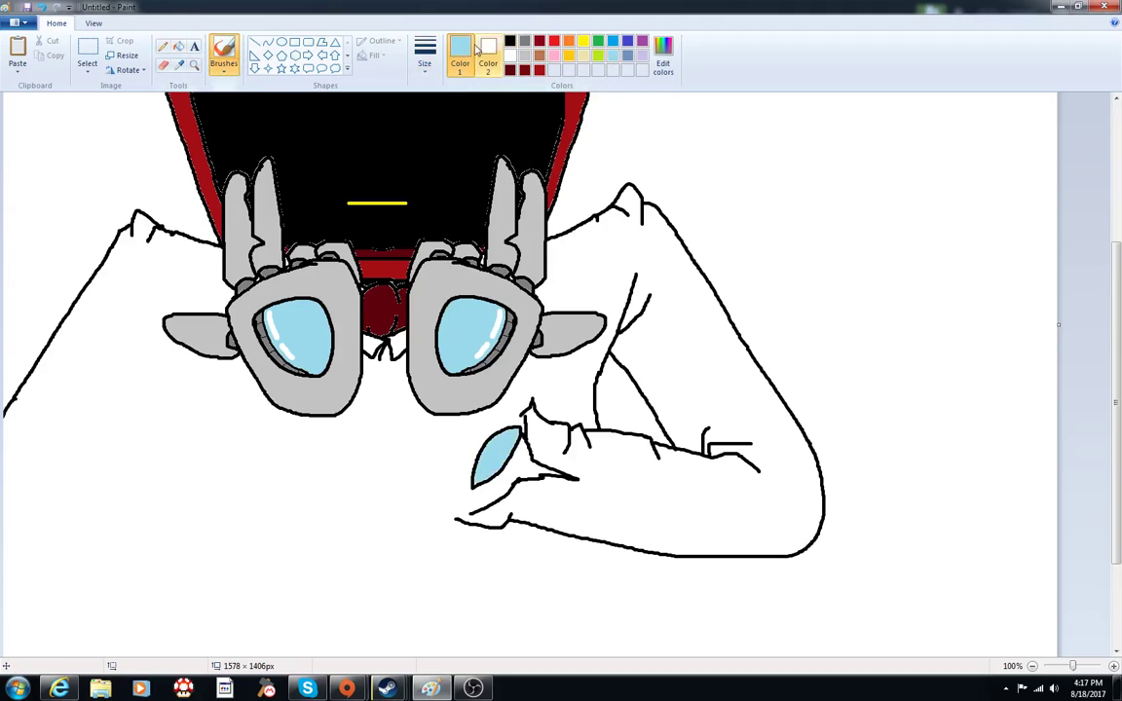
left_click(509, 41)
left_click(424, 54)
left_click(443, 143)
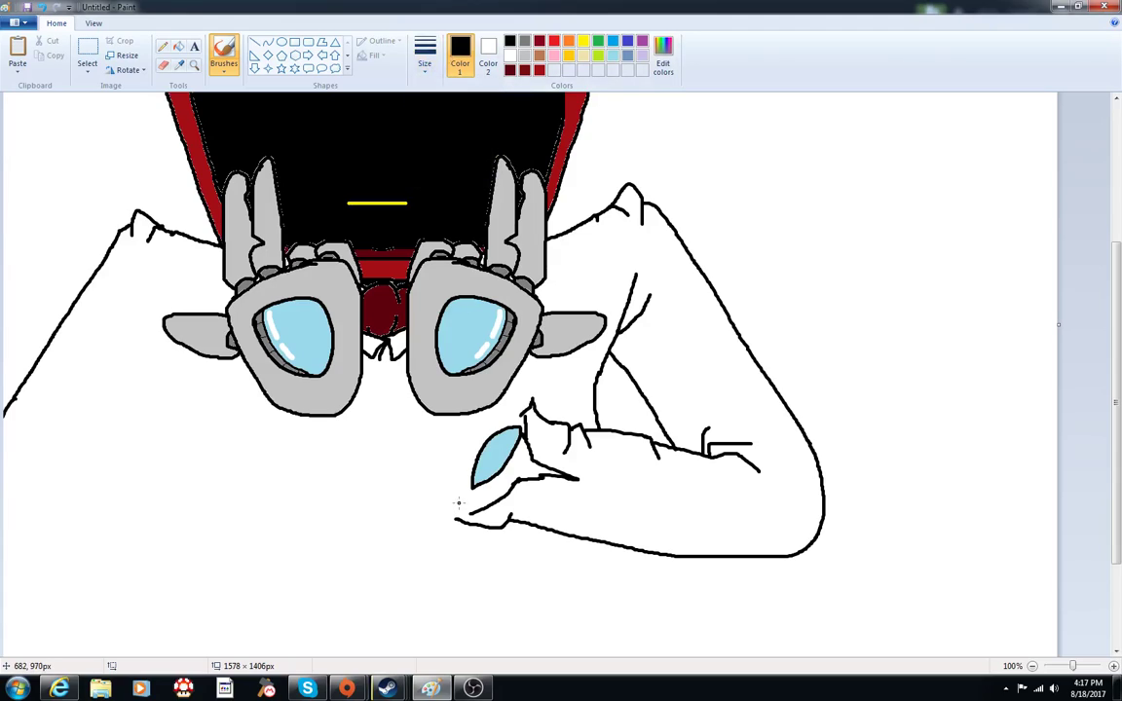
left_click_drag(468, 489, 500, 492)
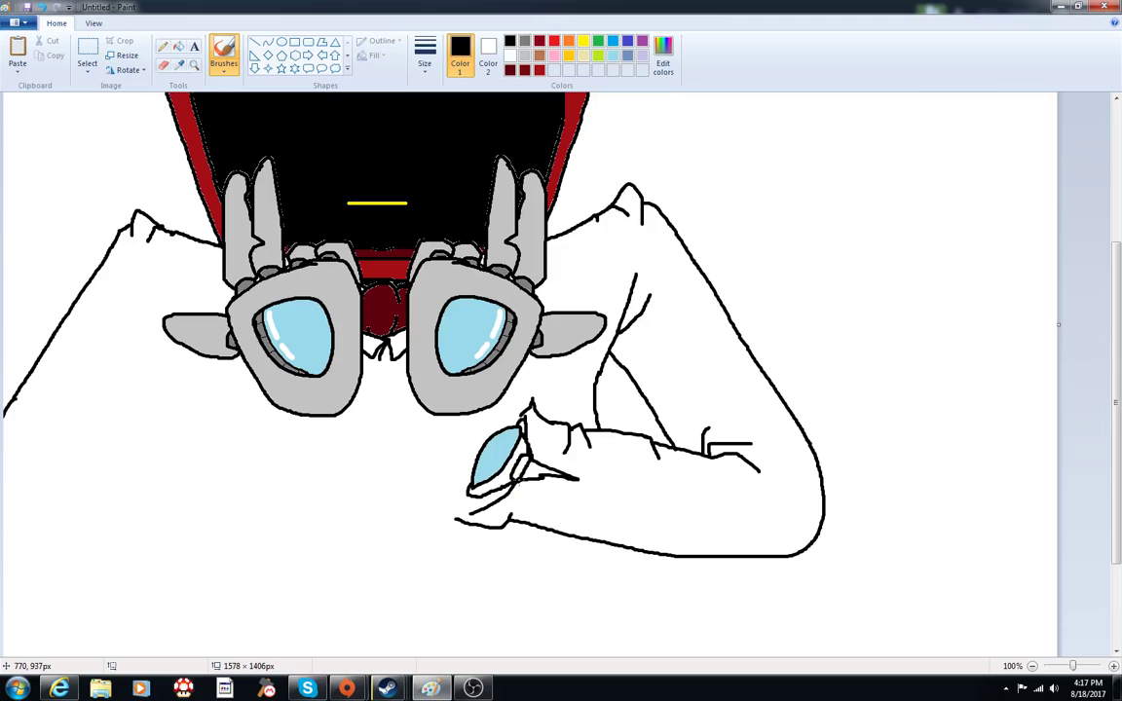
mouse_move(471, 510)
left_mouse_down()
mouse_move(451, 485)
mouse_move(466, 475)
left_mouse_up()
left_click(40, 7)
mouse_move(467, 510)
left_mouse_down()
mouse_move(460, 516)
mouse_move(470, 501)
left_mouse_up()
left_click_drag(520, 412, 510, 423)
- Fill the lens rim with dark gray and its small tab with light gray
left_click(179, 46)
left_click(524, 40)
left_click(467, 462)
left_click(524, 55)
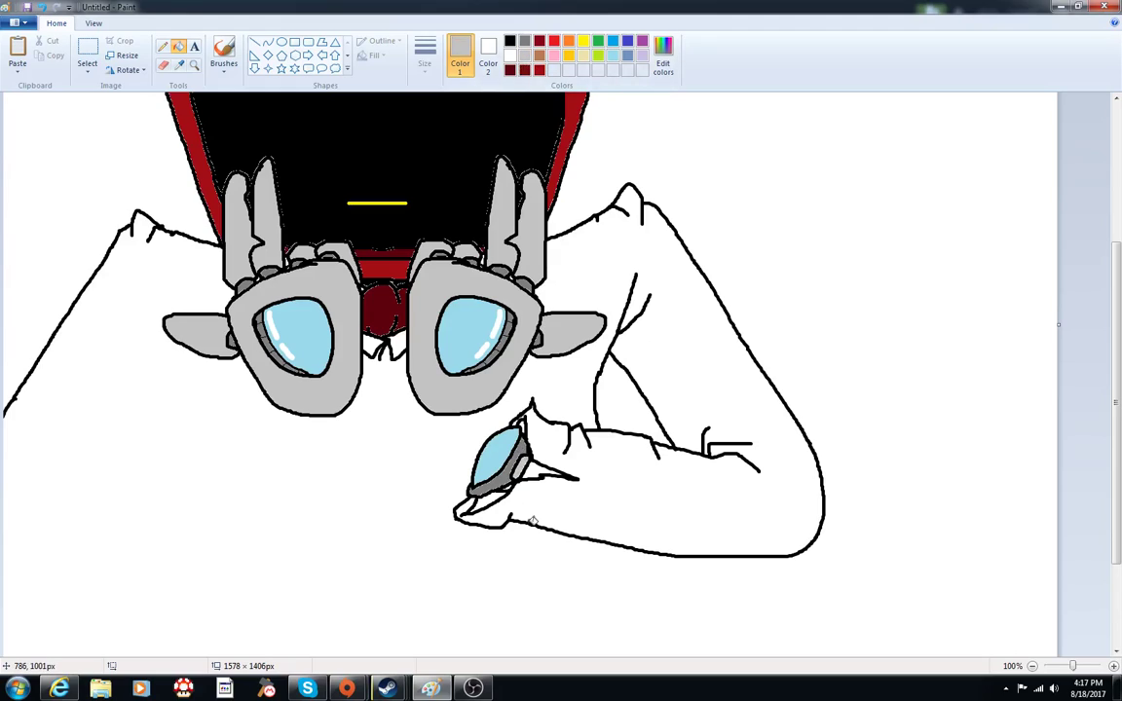
left_click(524, 40)
- Outline a curved patch on the right upper arm's outer edge in black, with thin short stitch marks across its border
scroll(672, 511, "up", 3)
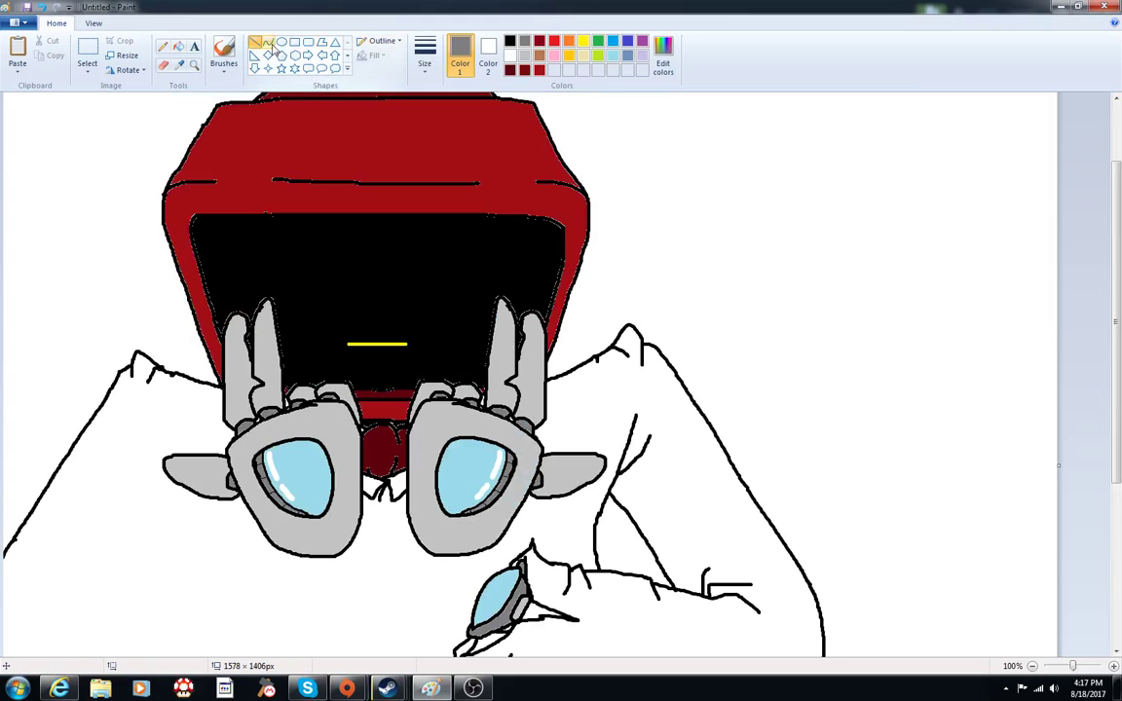
left_click(224, 53)
left_click(509, 41)
left_click(424, 58)
left_click(451, 107)
left_click(424, 59)
left_click(421, 65)
left_click(424, 58)
left_click(446, 121)
mouse_move(685, 393)
left_mouse_down()
mouse_move(681, 432)
mouse_move(701, 497)
mouse_move(717, 517)
mouse_move(769, 530)
left_mouse_up()
left_click(424, 58)
left_click(429, 108)
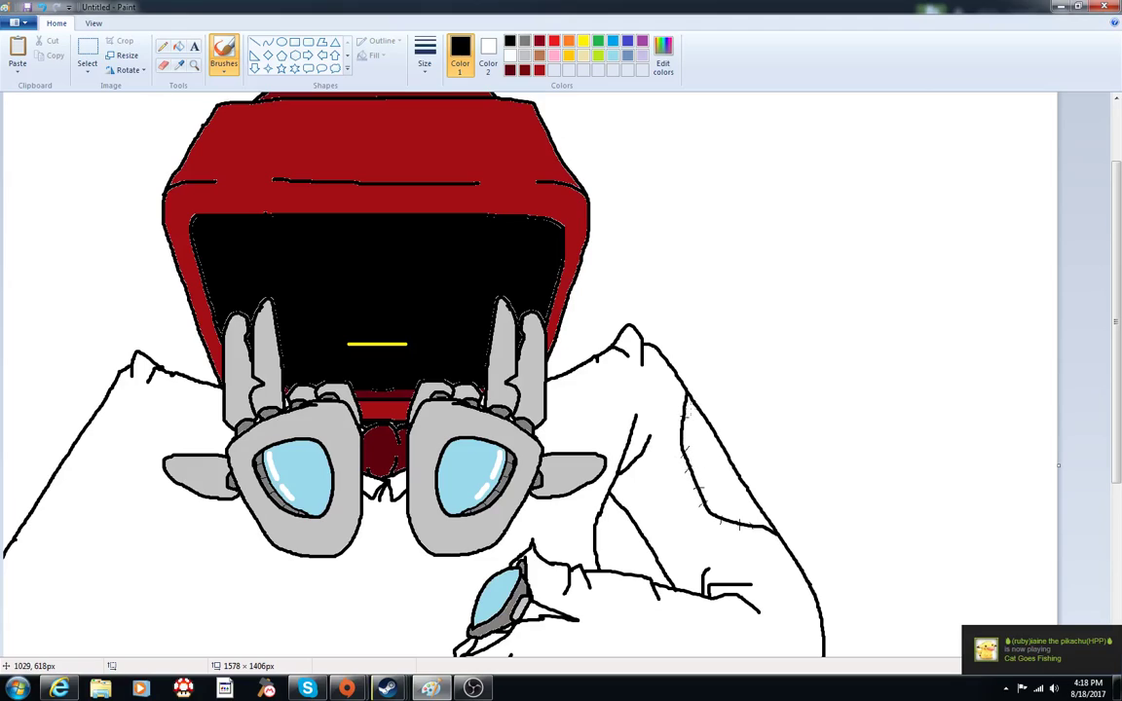
- Fill the patch on the right upper arm with purple
left_click(177, 46)
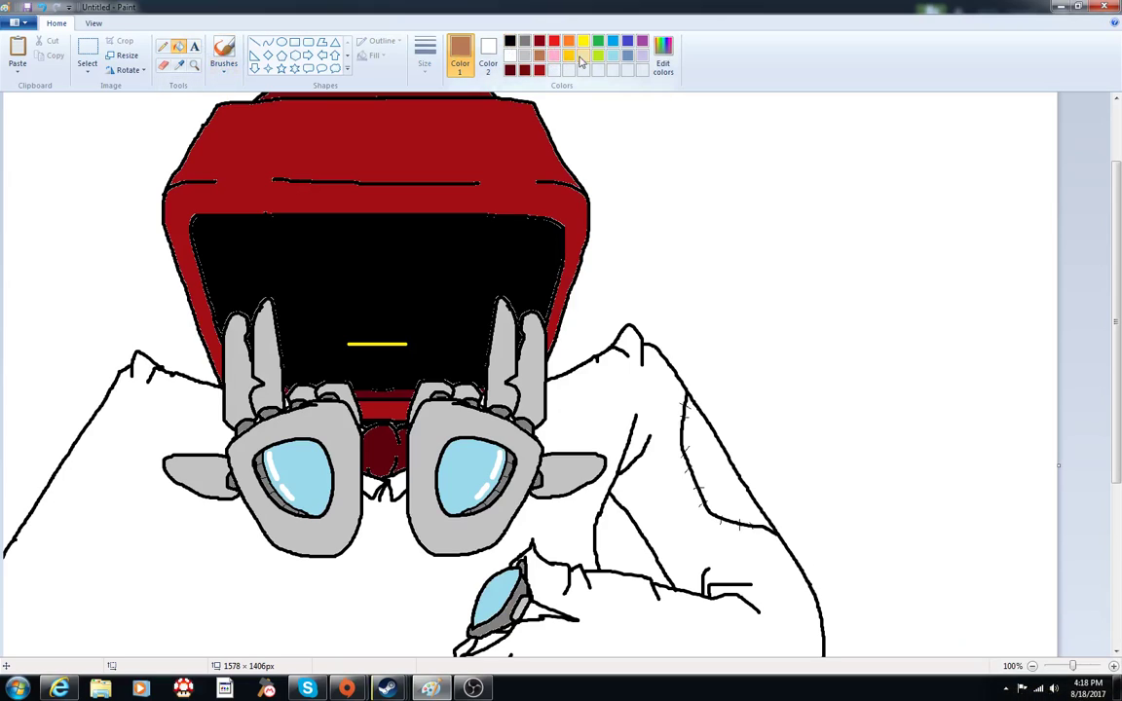
left_click(628, 40)
left_click(641, 40)
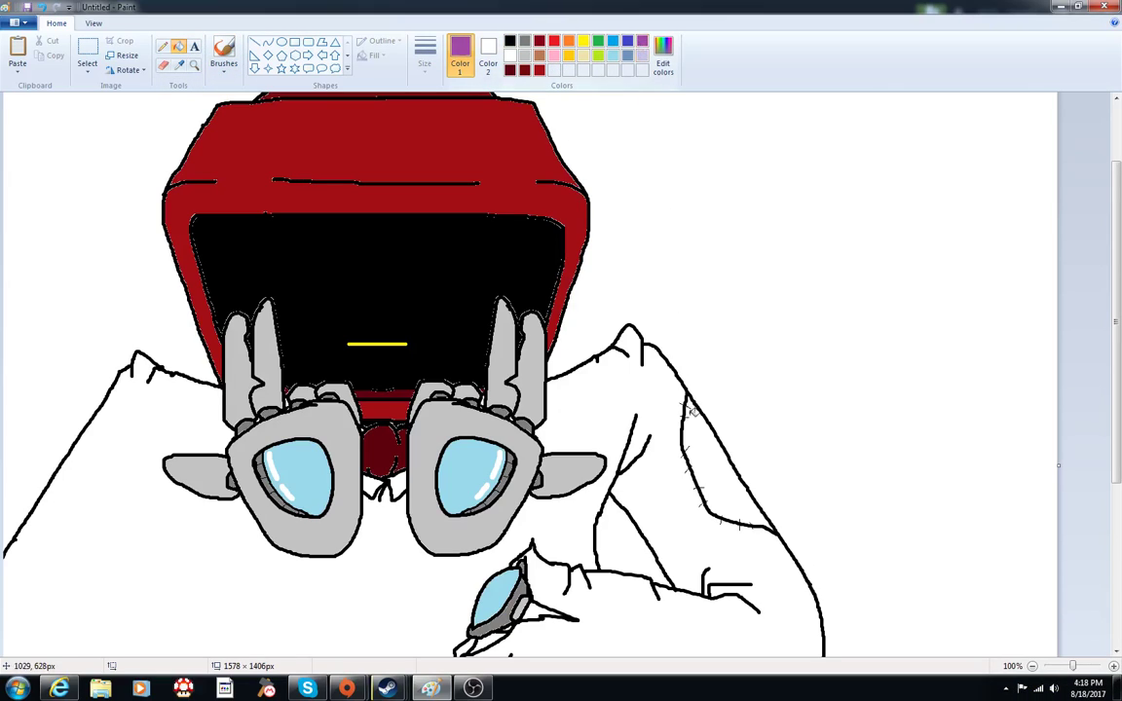
left_click(697, 455)
scroll(694, 315, "down", 3)
scroll(694, 315, "up", 3)
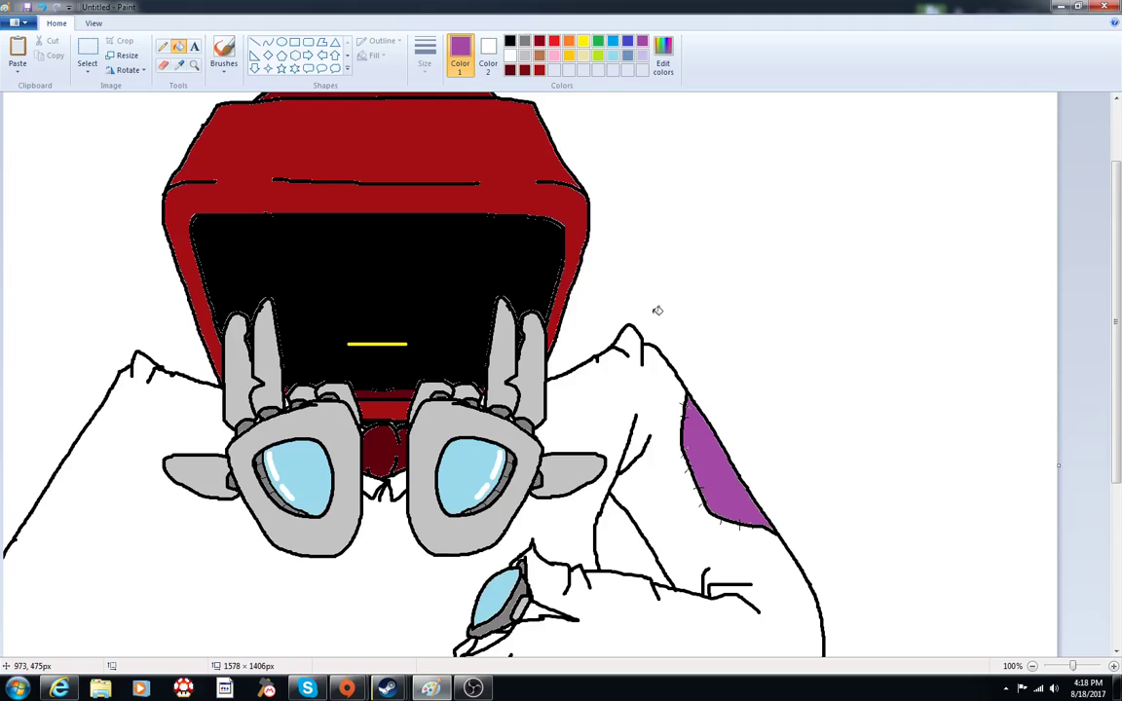
- Brush black coat-edge lines from under the right palm down to a point, back up to the sleeve tip, and between palm and lens
scroll(658, 310, "down", 3)
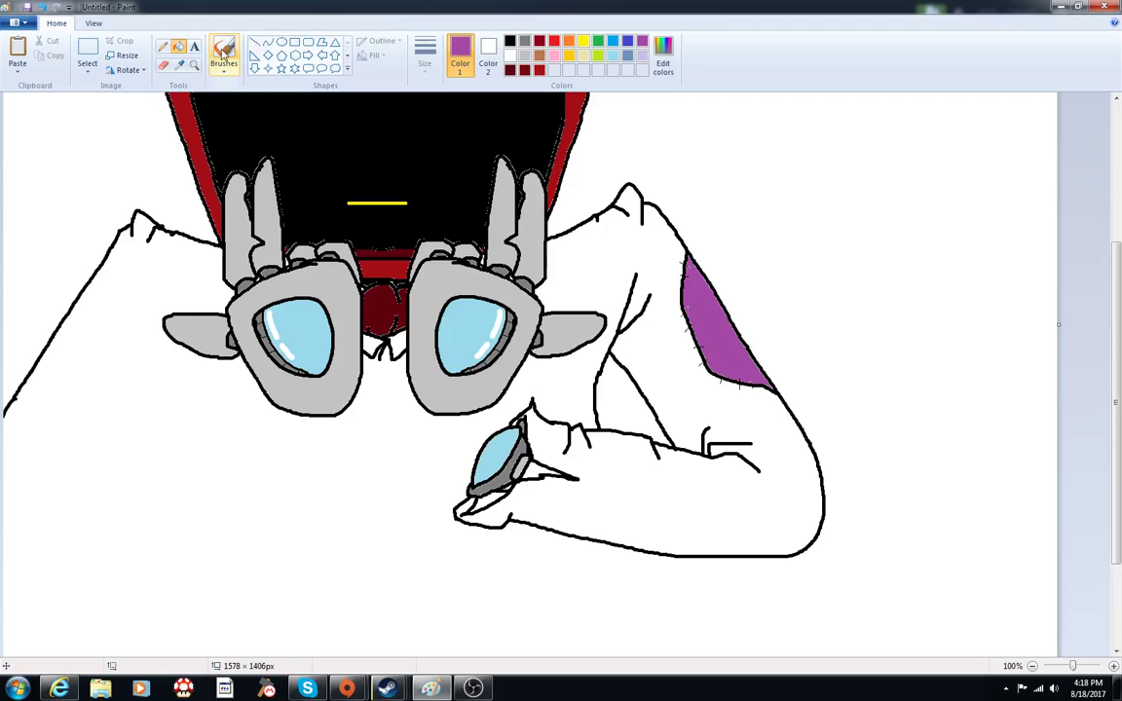
left_click(254, 42)
left_click(508, 41)
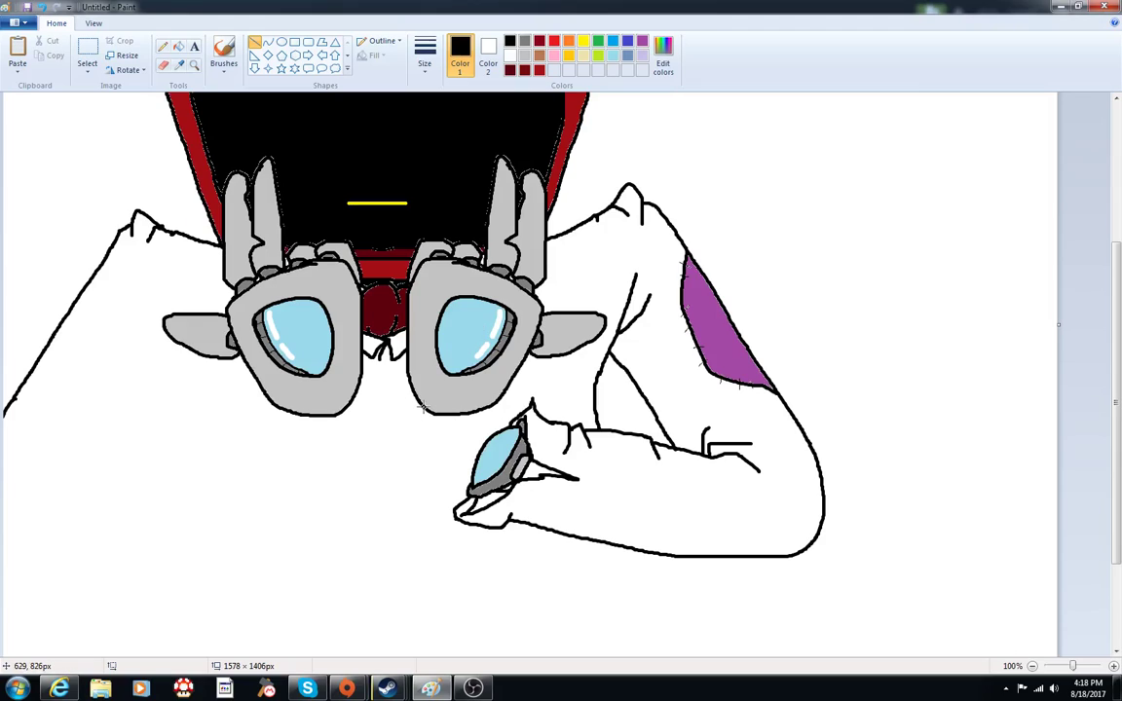
left_click(223, 53)
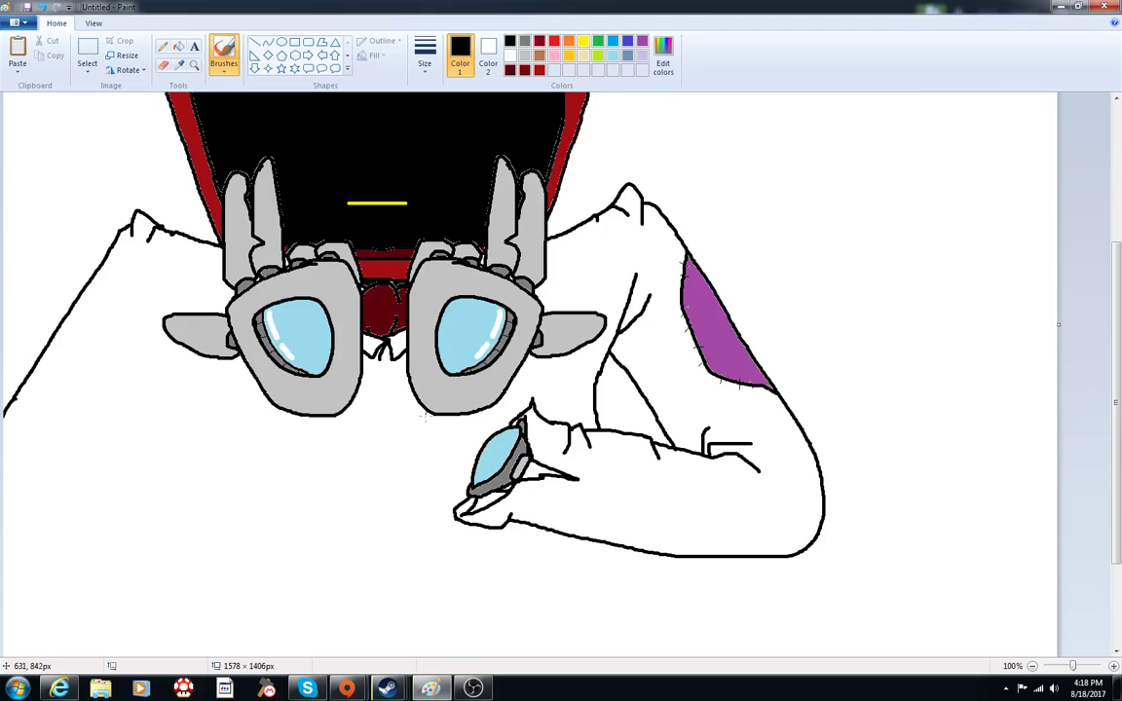
left_click(425, 57)
left_click(453, 163)
scroll(435, 257, "down", 3)
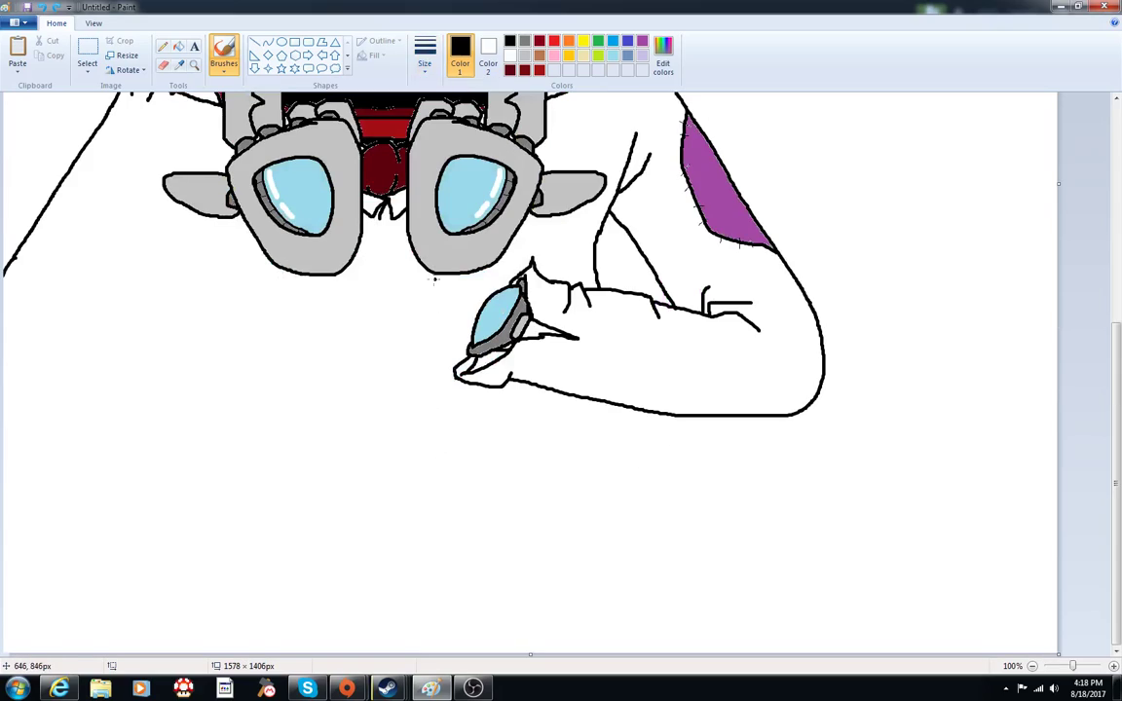
mouse_move(439, 275)
left_mouse_down()
mouse_move(449, 449)
mouse_move(463, 399)
left_mouse_up()
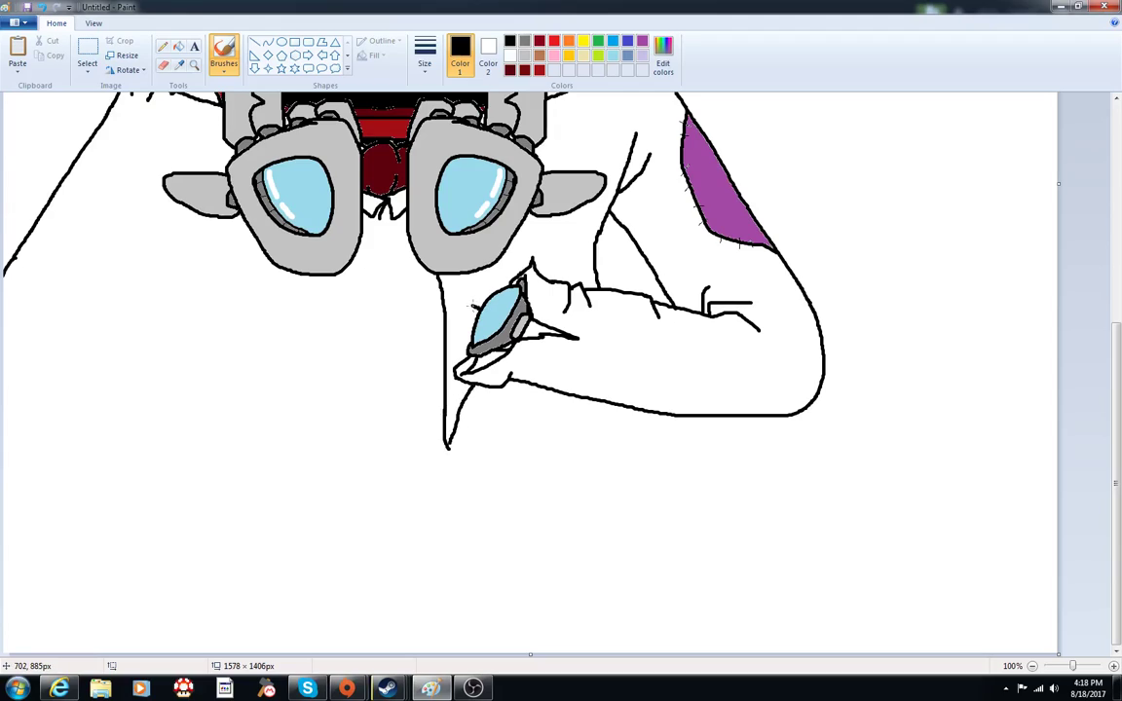
left_click_drag(467, 308, 487, 281)
- Brush a short slanted line from the right hand's outer finger to the shoulder line, closing off a small wedge
scroll(509, 302, "up", 3)
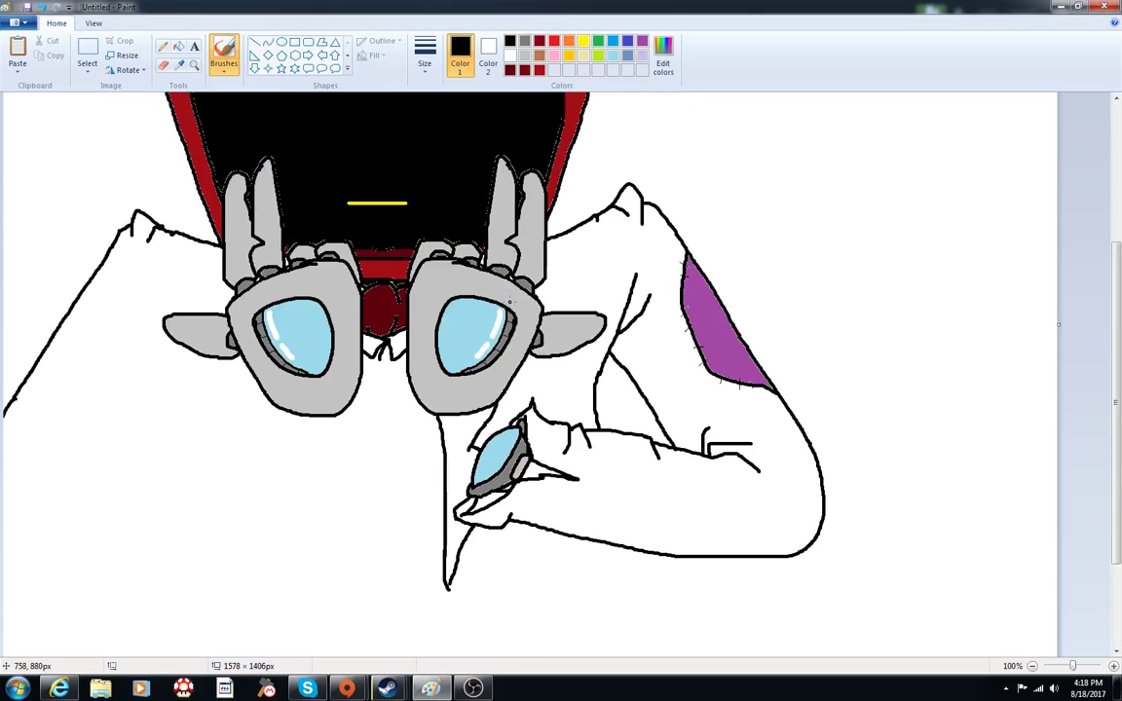
left_click_drag(546, 256, 568, 235)
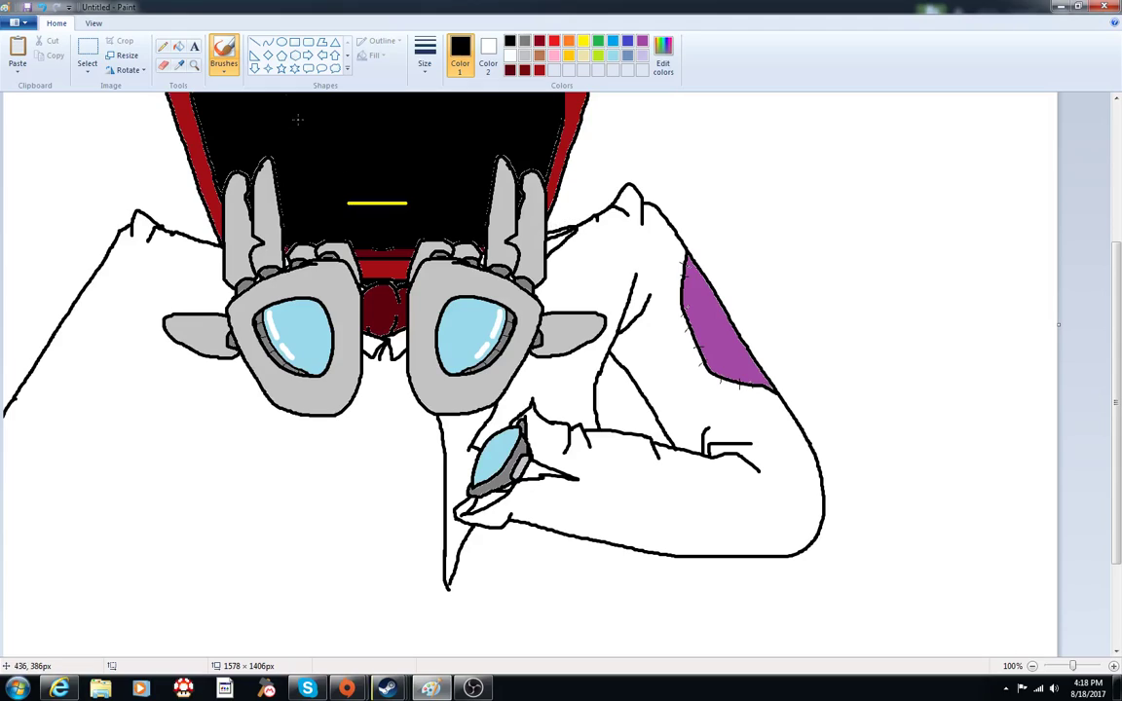
left_click(163, 64)
left_click(424, 56)
left_click(446, 127)
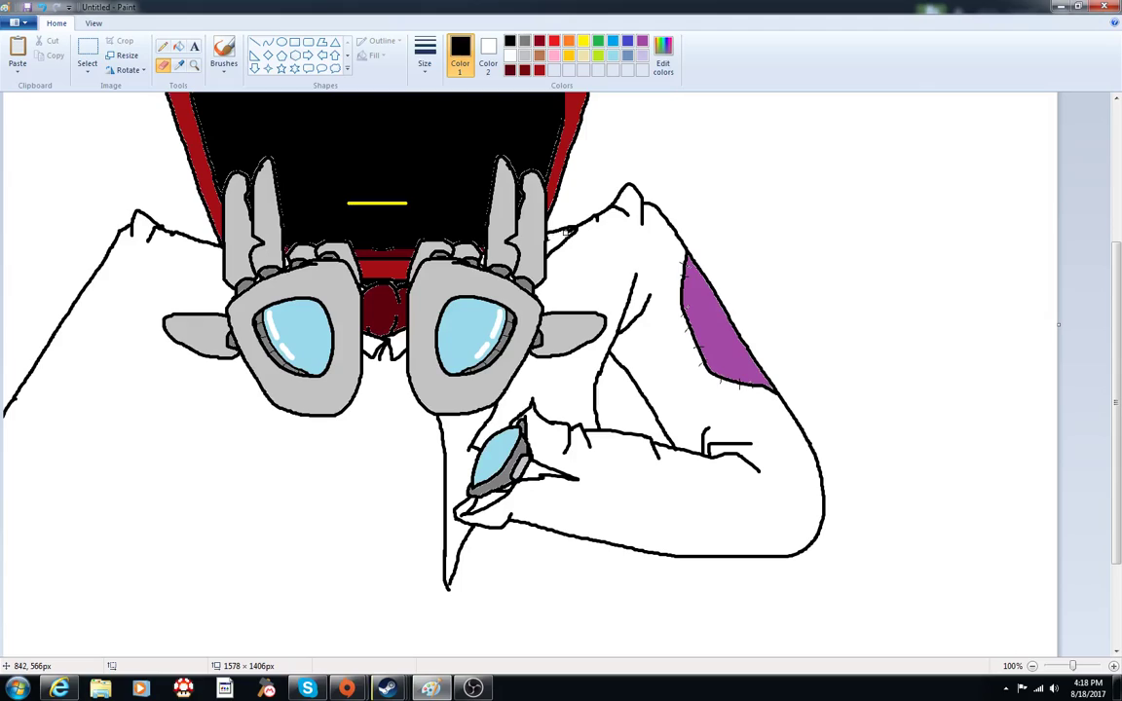
- Mix a dark brown (red 99, green 62, blue 41) and fill the coat strip below the right palm and the shoulder wedge
left_click(178, 46)
left_click(542, 58)
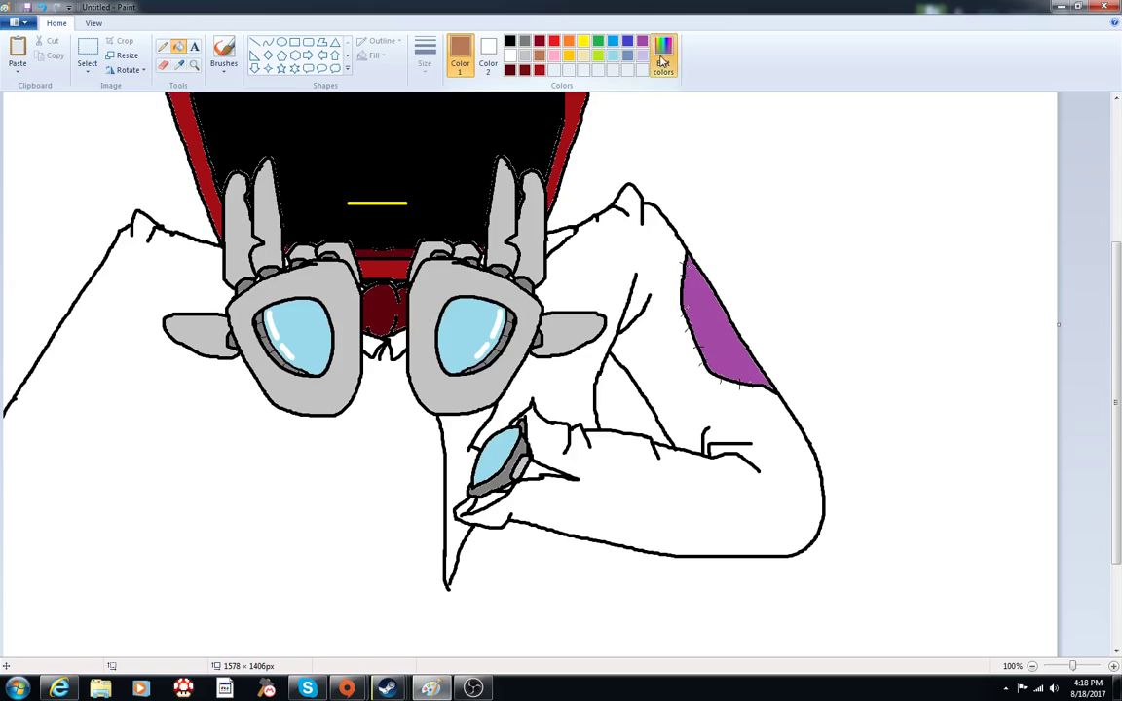
left_click(662, 55)
left_click_drag(702, 317, 664, 363)
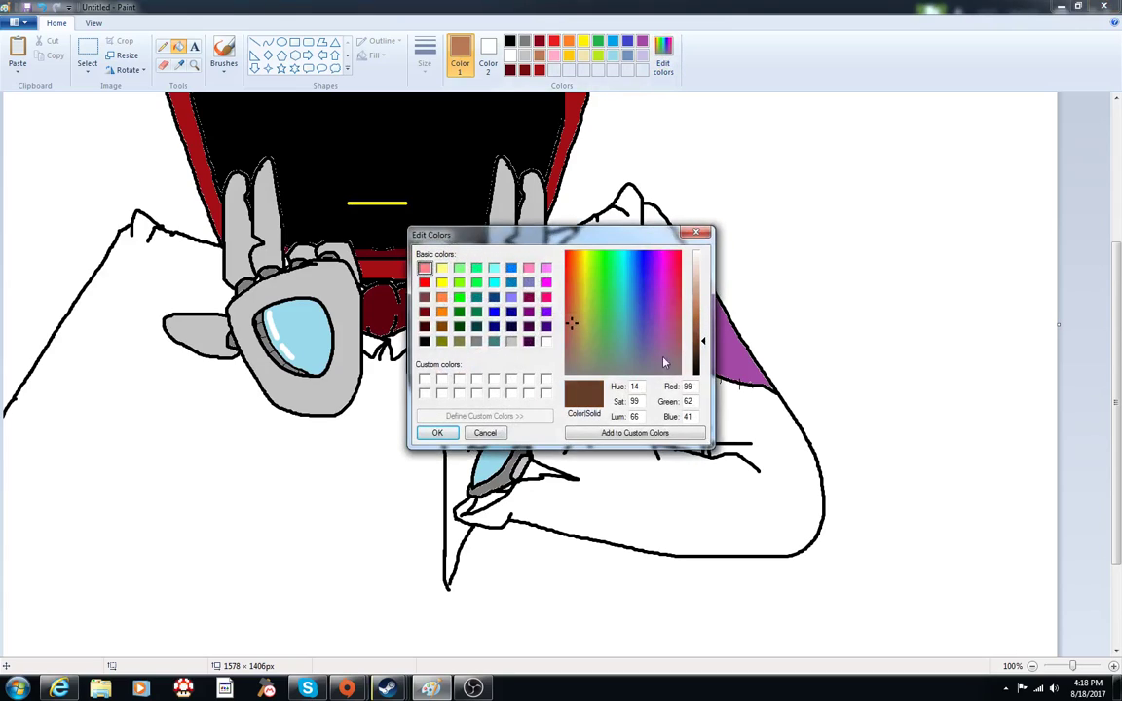
left_click(437, 432)
left_click(463, 467)
left_click(557, 249)
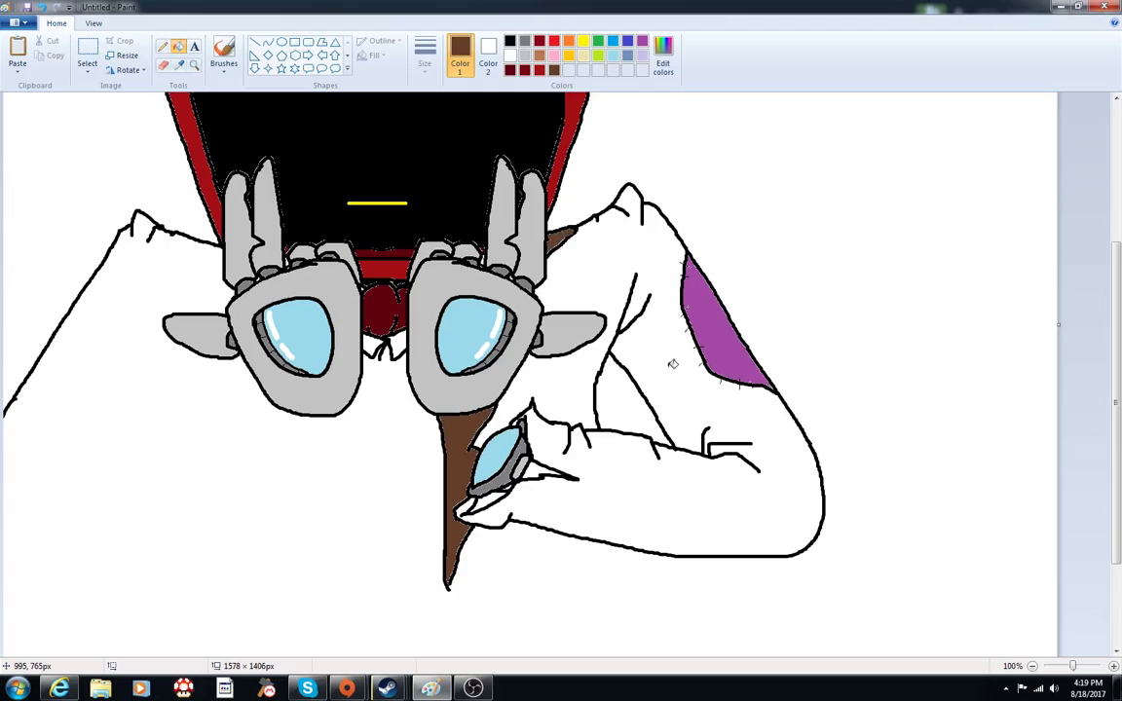
- Fill the right shoulder and arm with the palette's brown
scroll(639, 363, "up", 5)
scroll(636, 362, "down", 3)
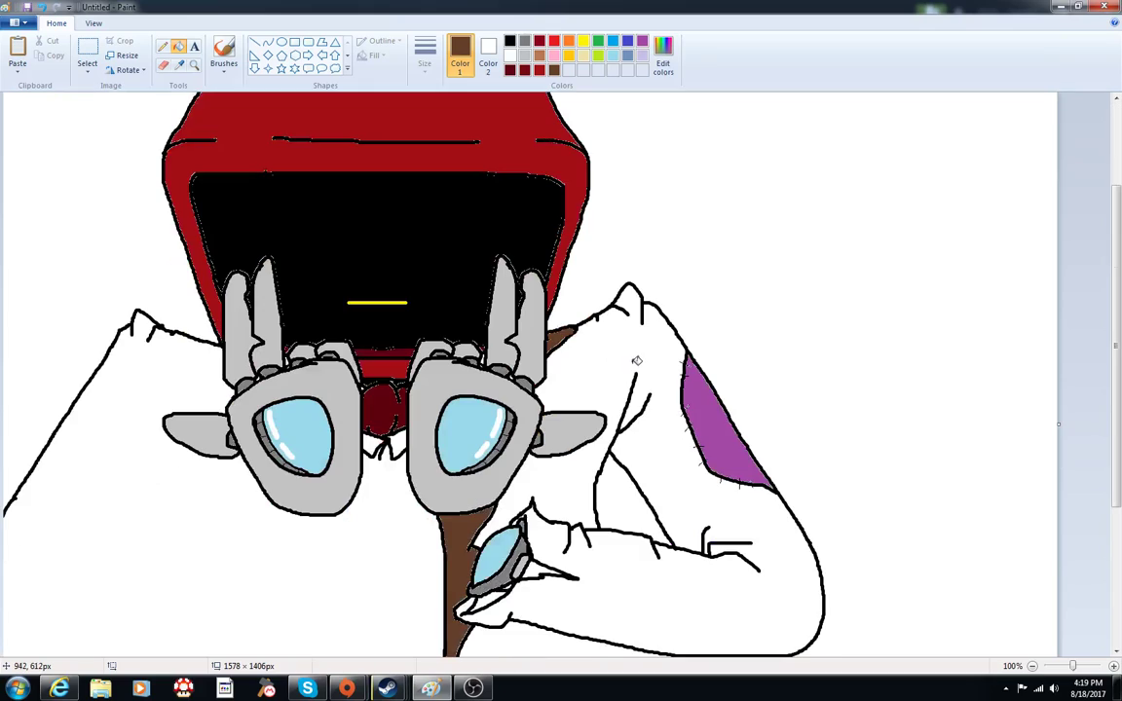
scroll(636, 362, "down", 3)
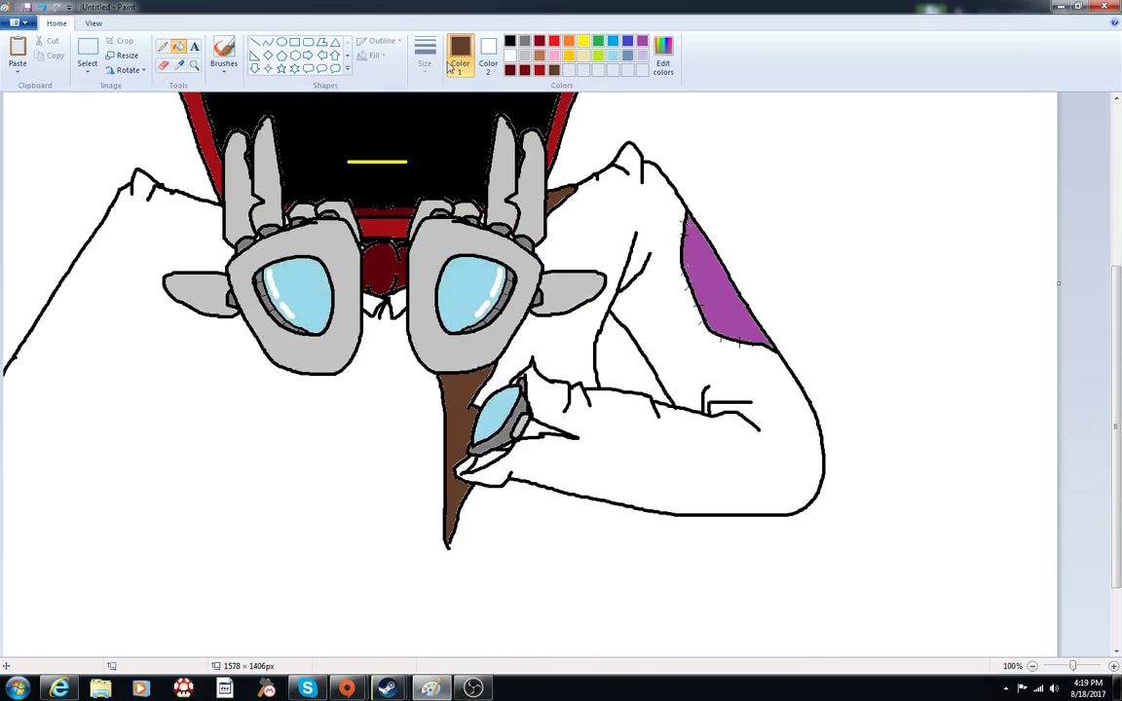
left_click(539, 54)
left_click(600, 233)
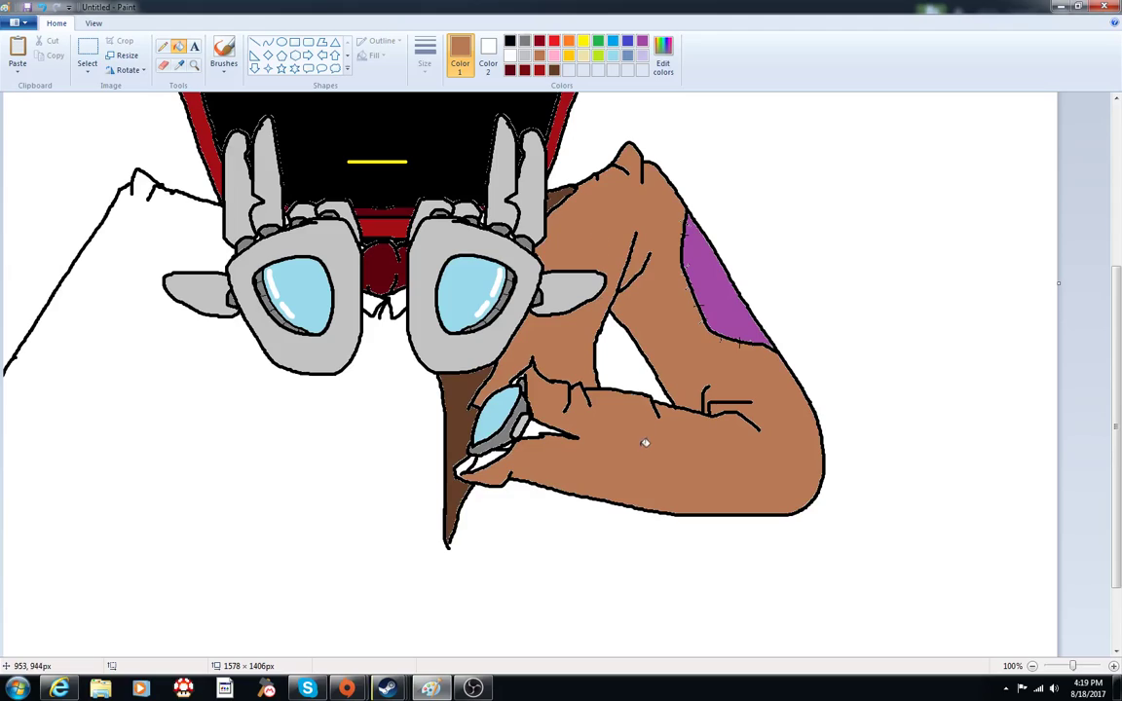
- Fill the torn notch in the right sleeve beside the lens rim with dark gray
left_click(524, 40)
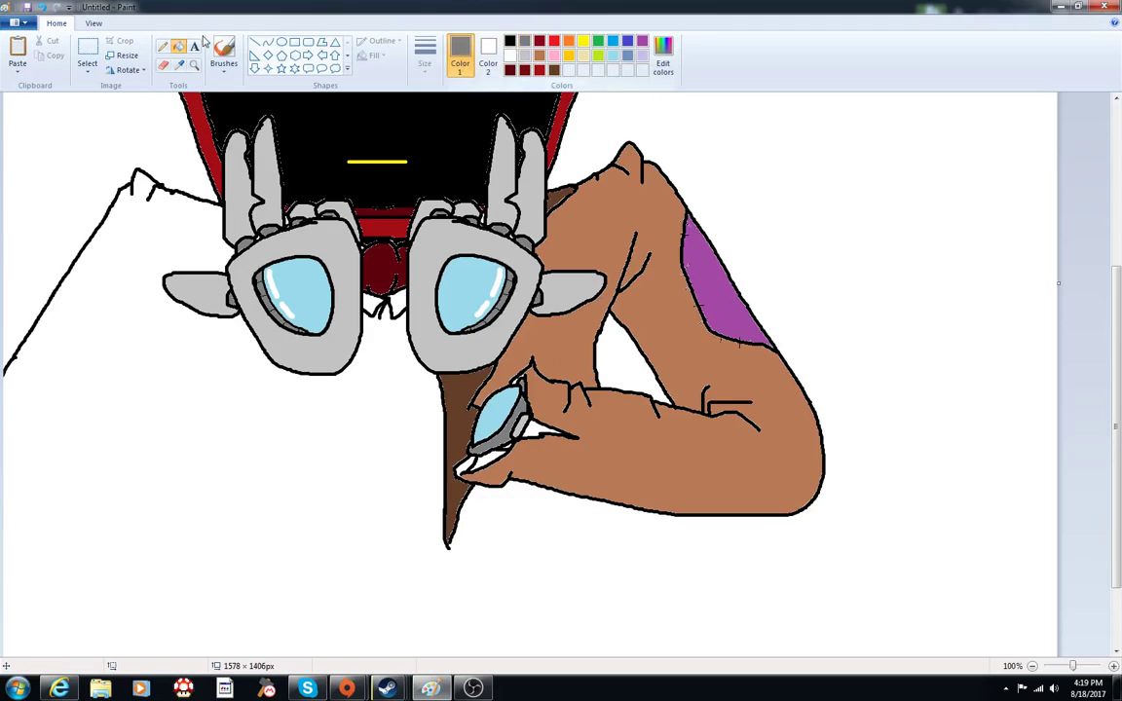
left_click(537, 430)
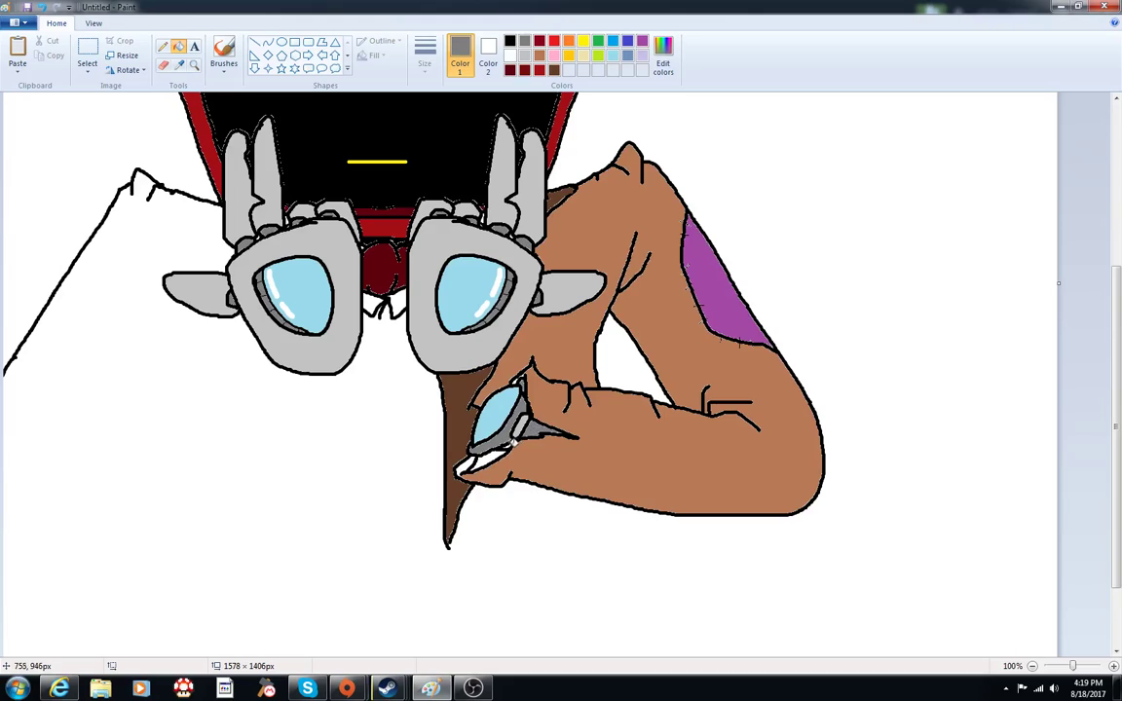
- Refill the right shoulder and arm with a custom darker shade of brown, and fill the gap under the lens rim with black
left_click(555, 69)
left_click(664, 59)
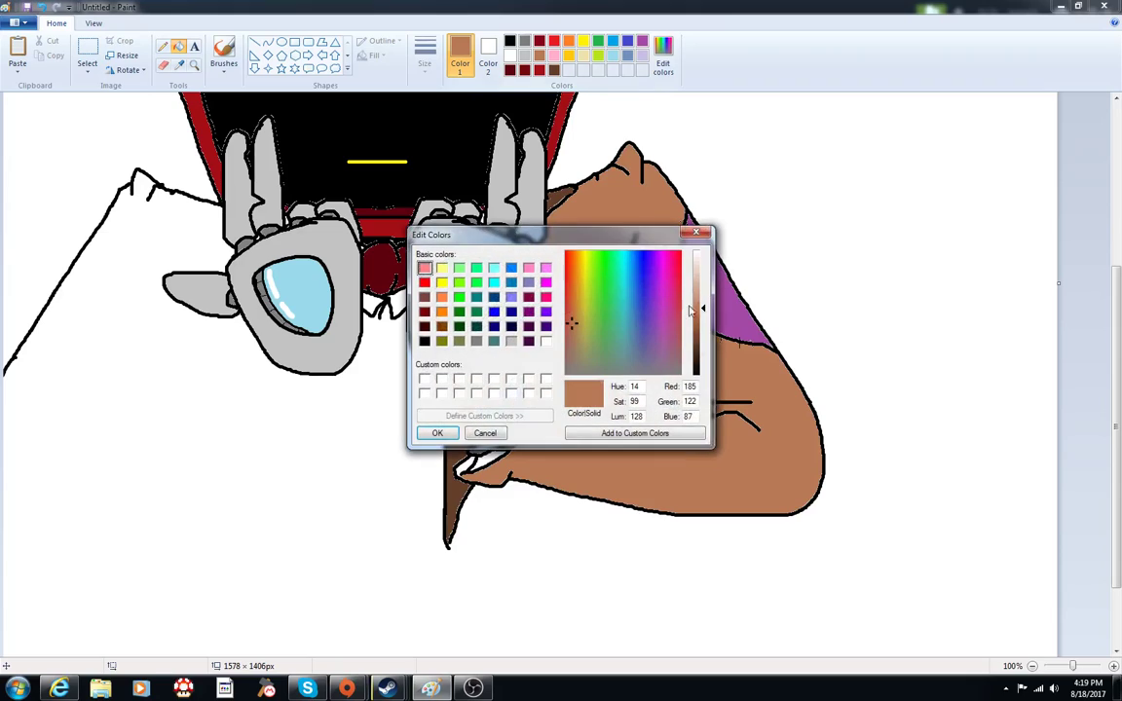
left_click(438, 432)
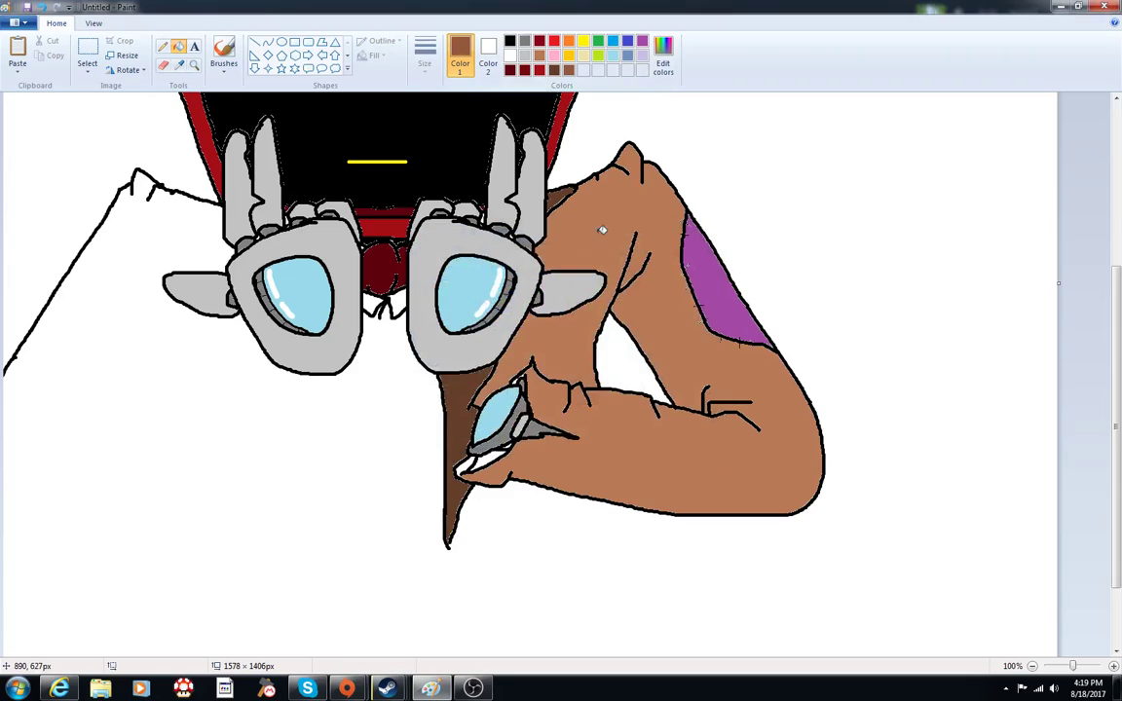
left_click(543, 207)
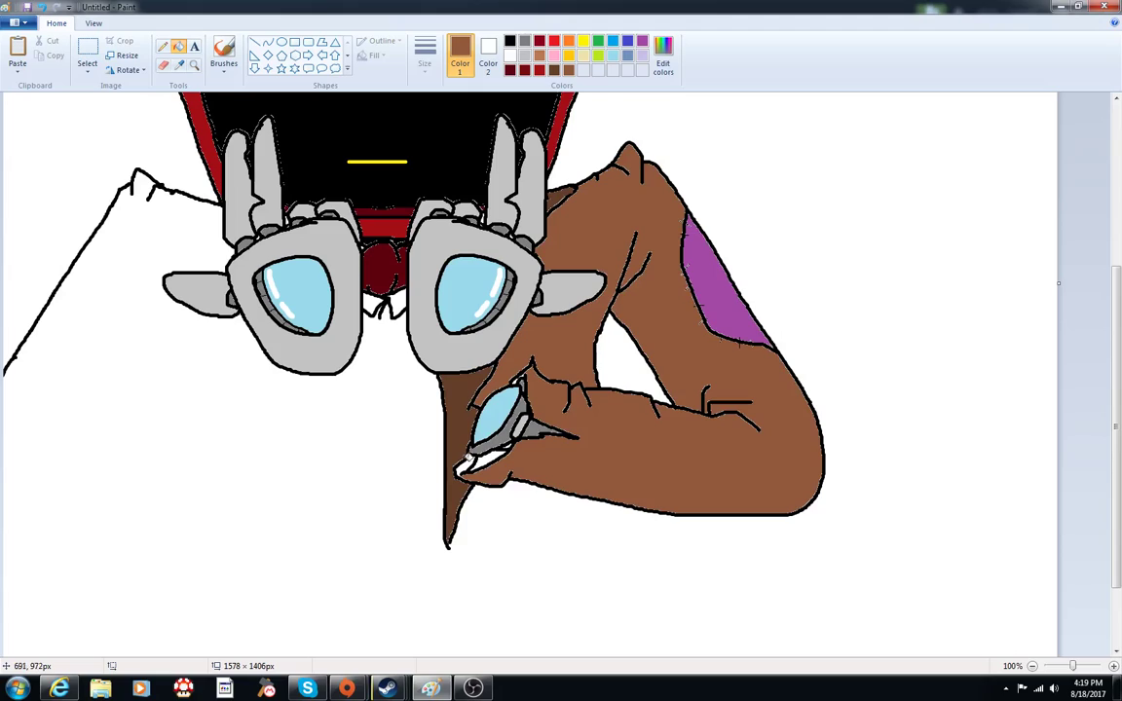
left_click(510, 41)
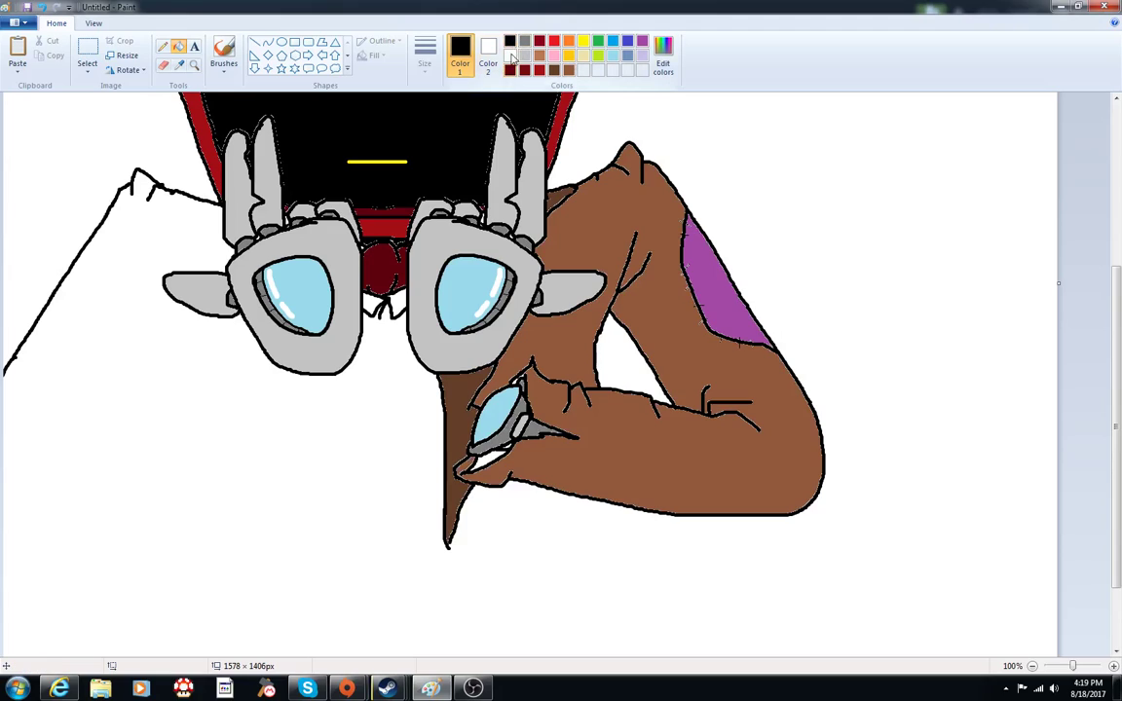
left_click(489, 454)
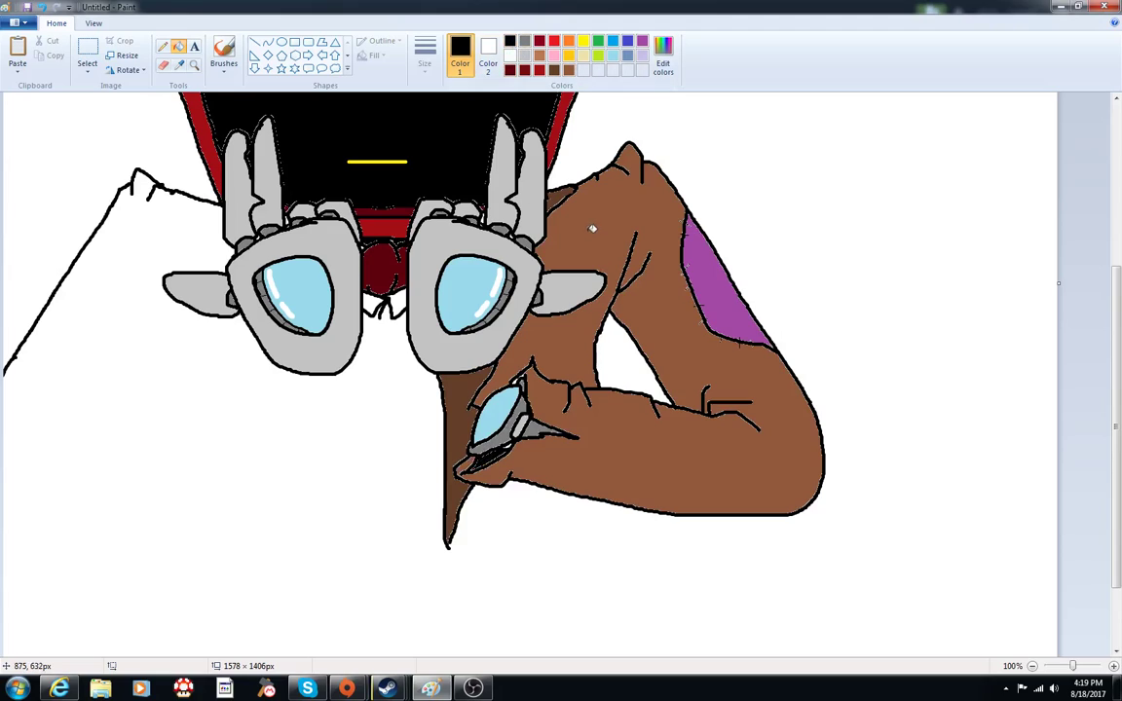
- Place a text box about 588 × 393 px in the blank area right of the red head, reading "This is all you're going to see."
scroll(598, 248, "up", 3)
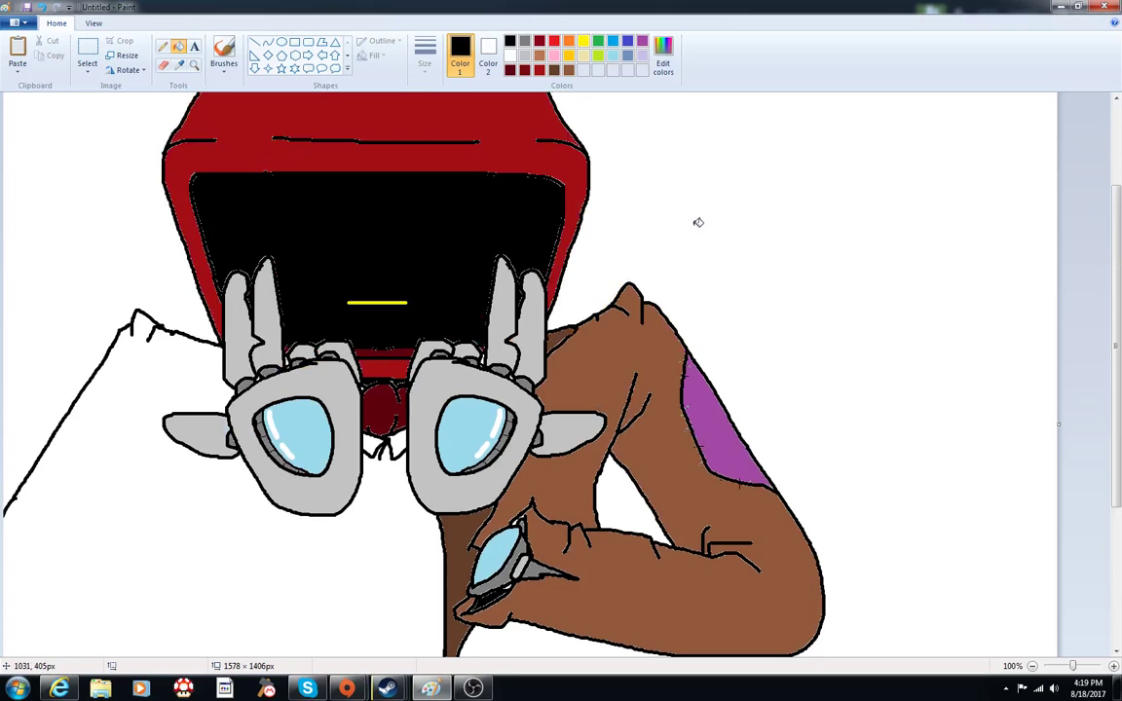
scroll(440, 549, "down", 3)
scroll(527, 457, "up", 3)
scroll(511, 465, "down", 3)
scroll(510, 464, "up", 6)
scroll(511, 464, "down", 3)
scroll(510, 465, "up", 3)
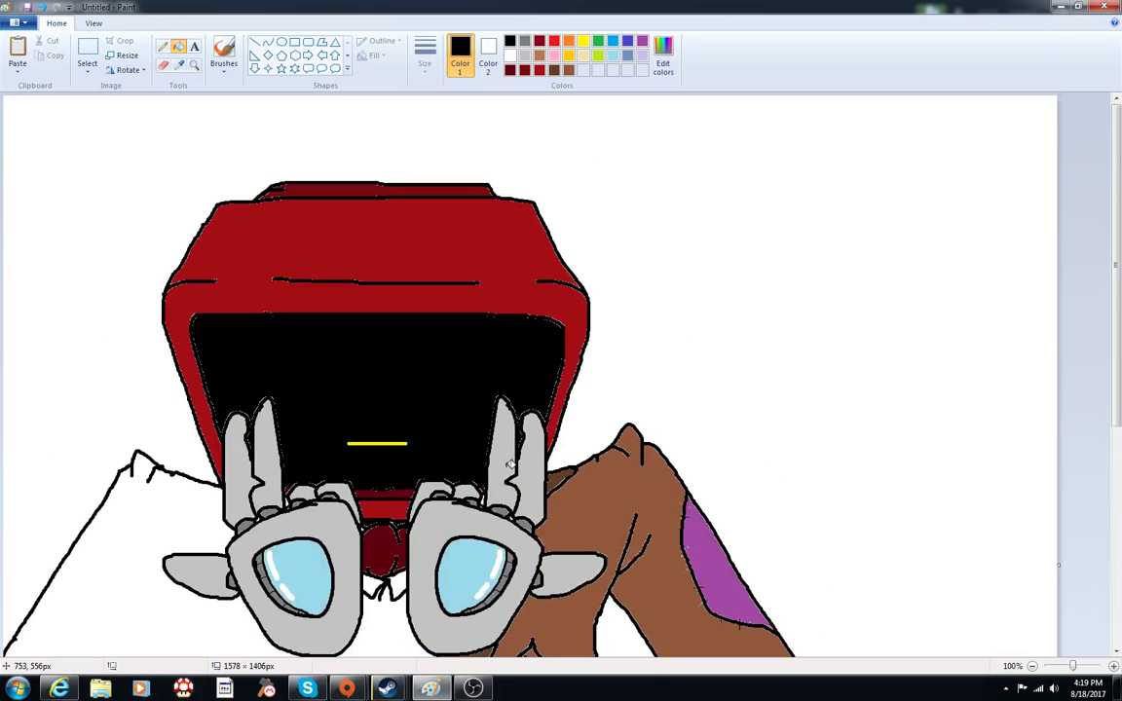
left_click(193, 46)
left_click_drag(579, 119, 972, 383)
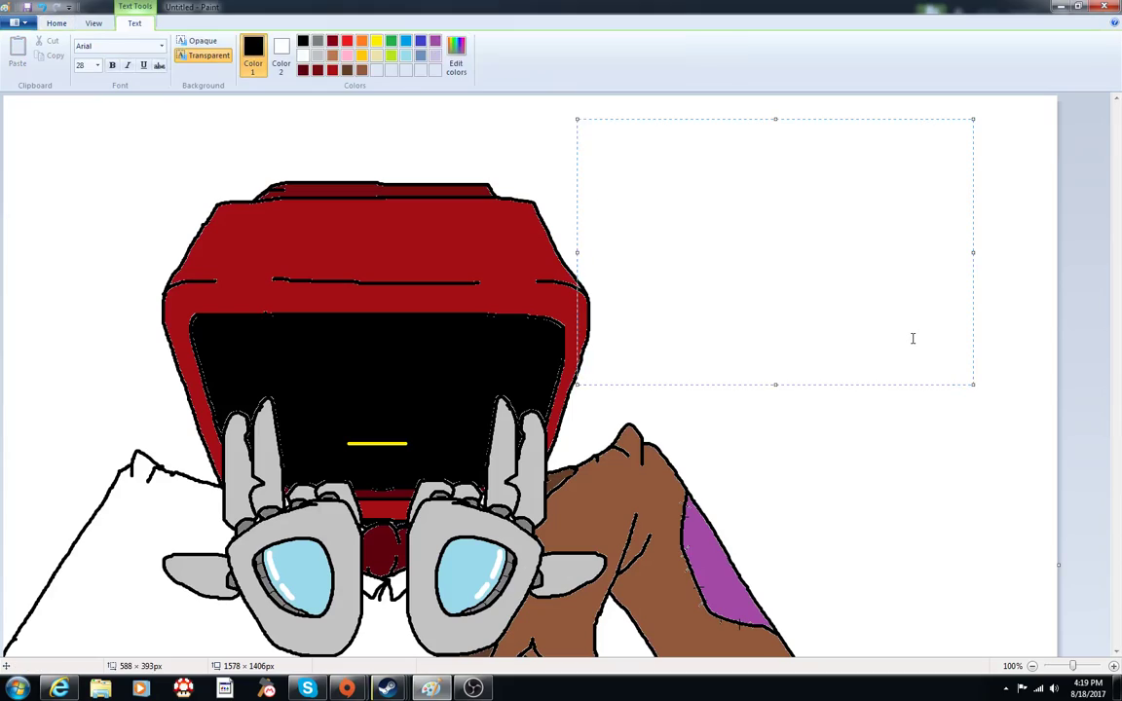
type("This is a")
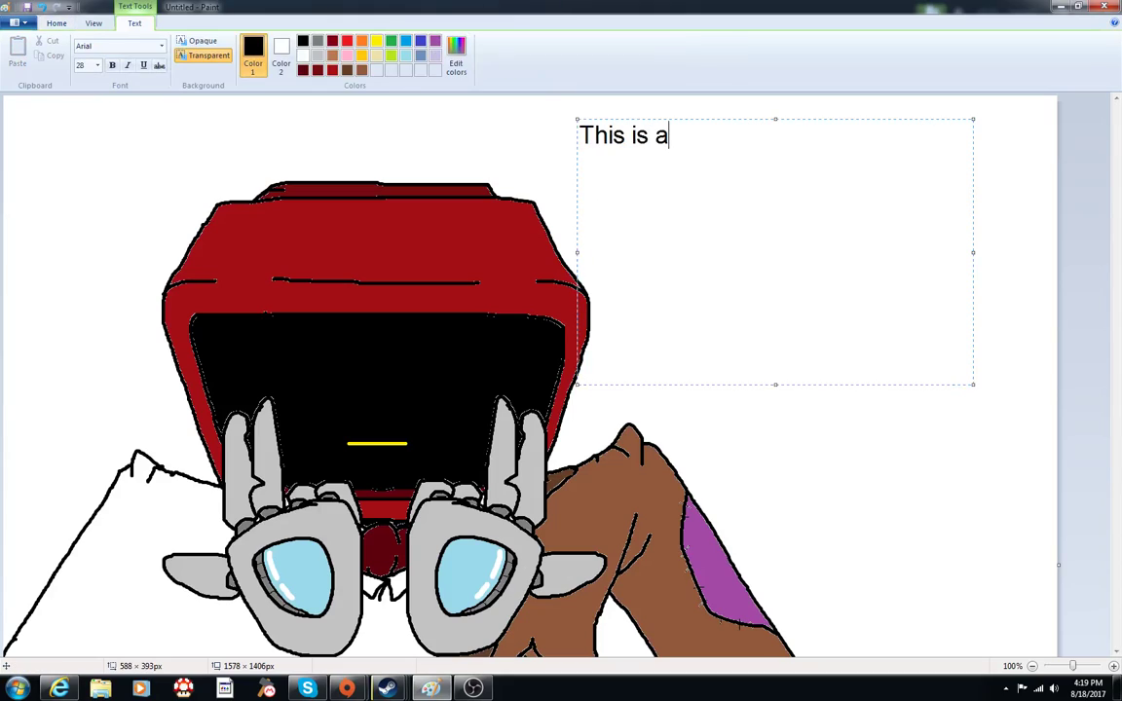
type("ll you're go")
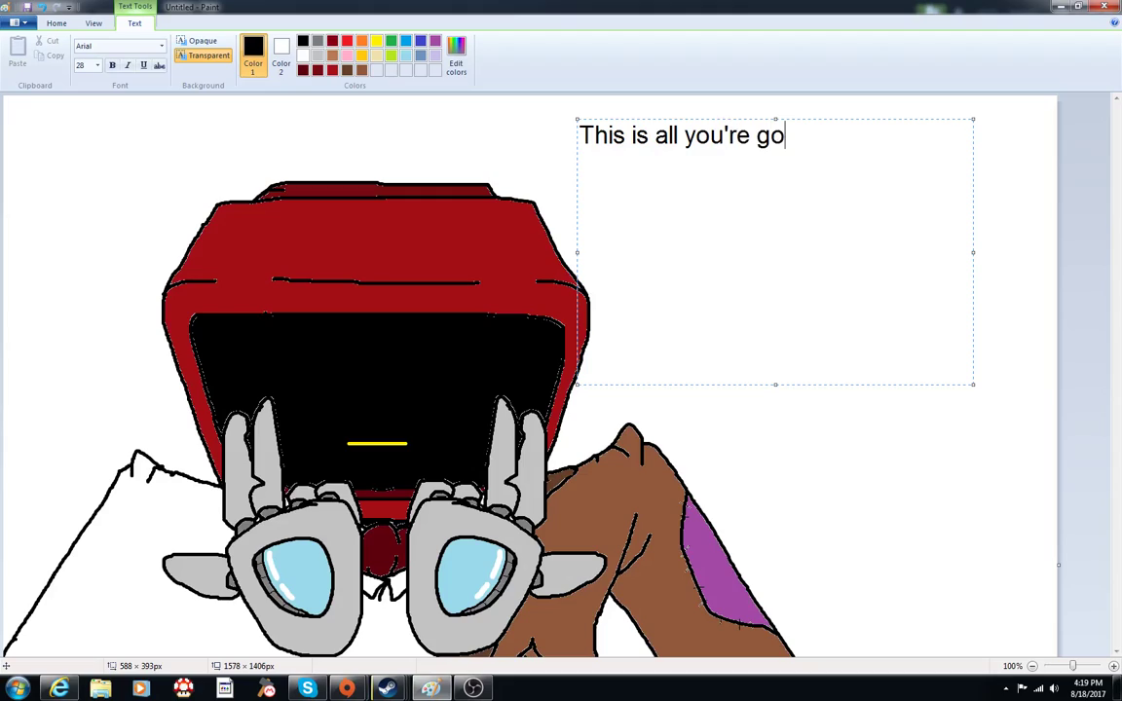
type("ing to see.")
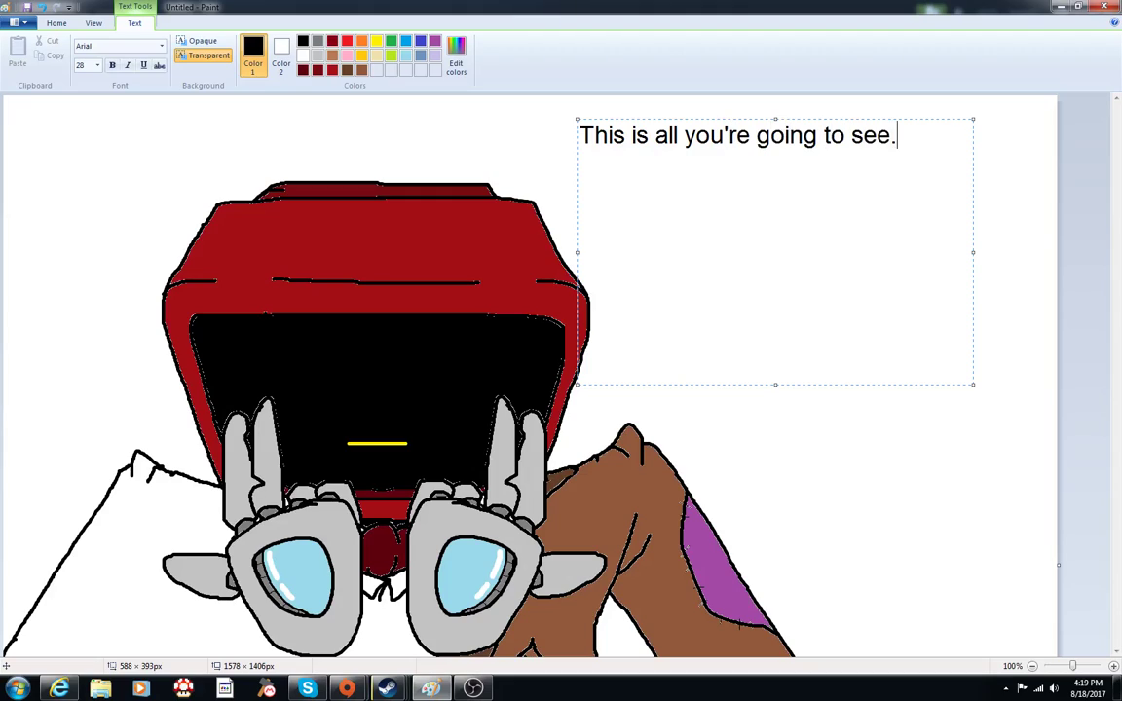
- Add a new line to the text reading "You'll get to see it finished whenever I set it as my profile :)"
key("Return")
type("You'll get")
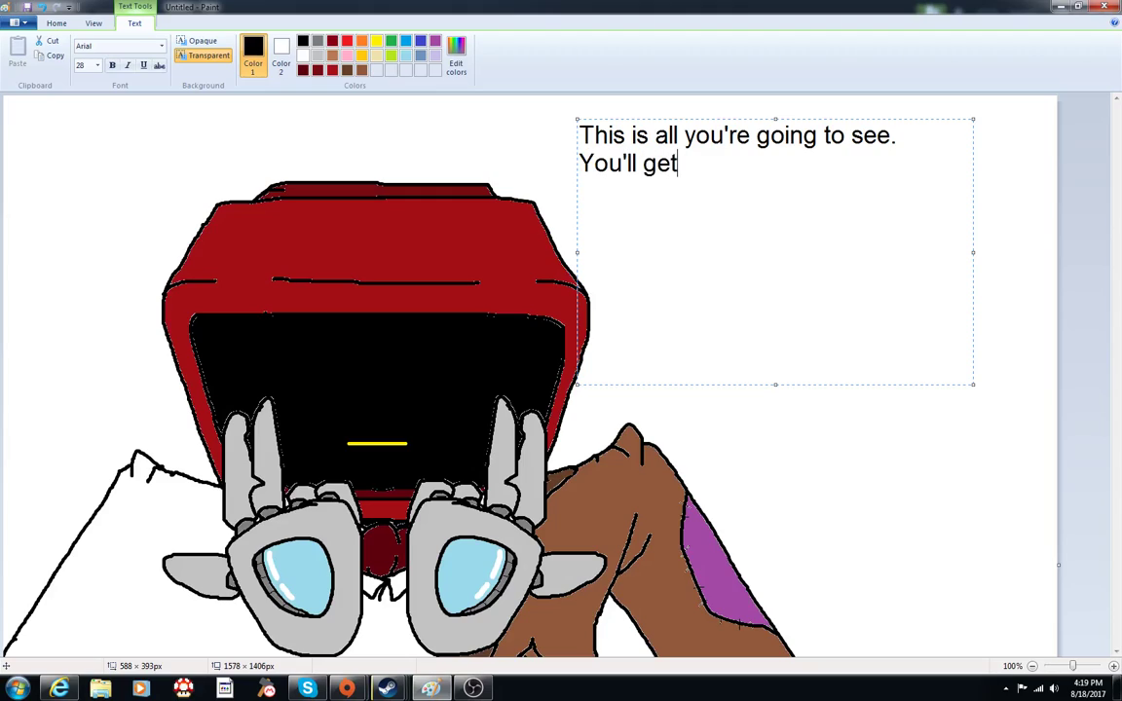
type(" to see it ")
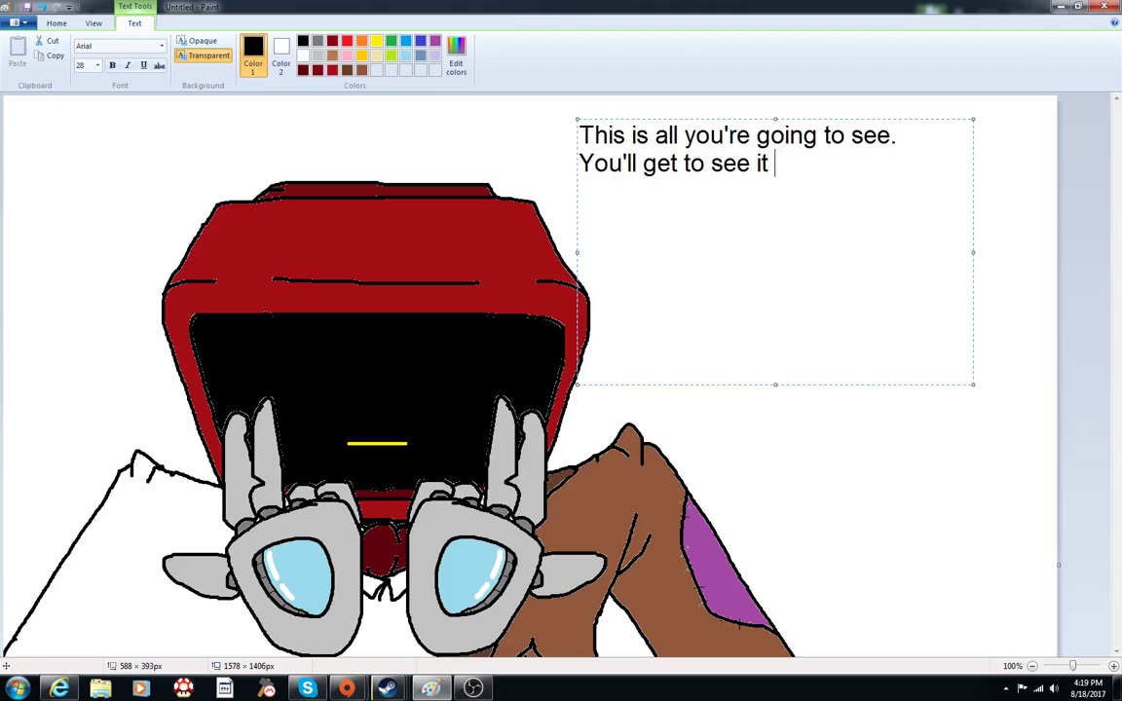
type("finished whene")
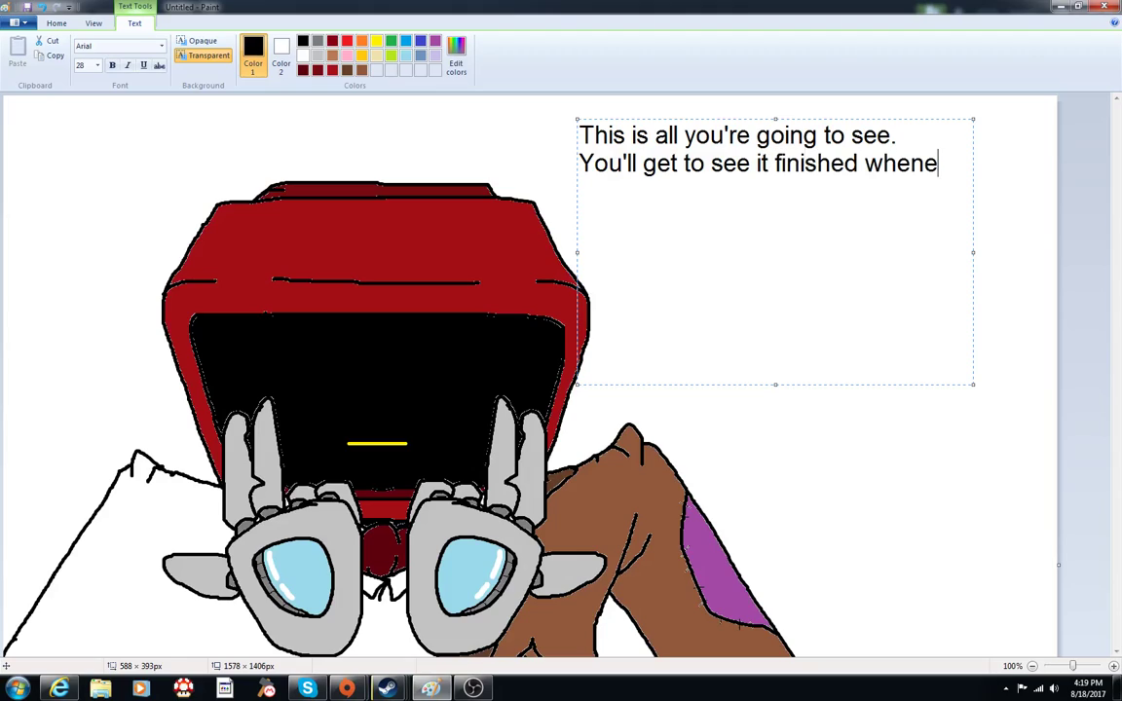
type("ver I set is")
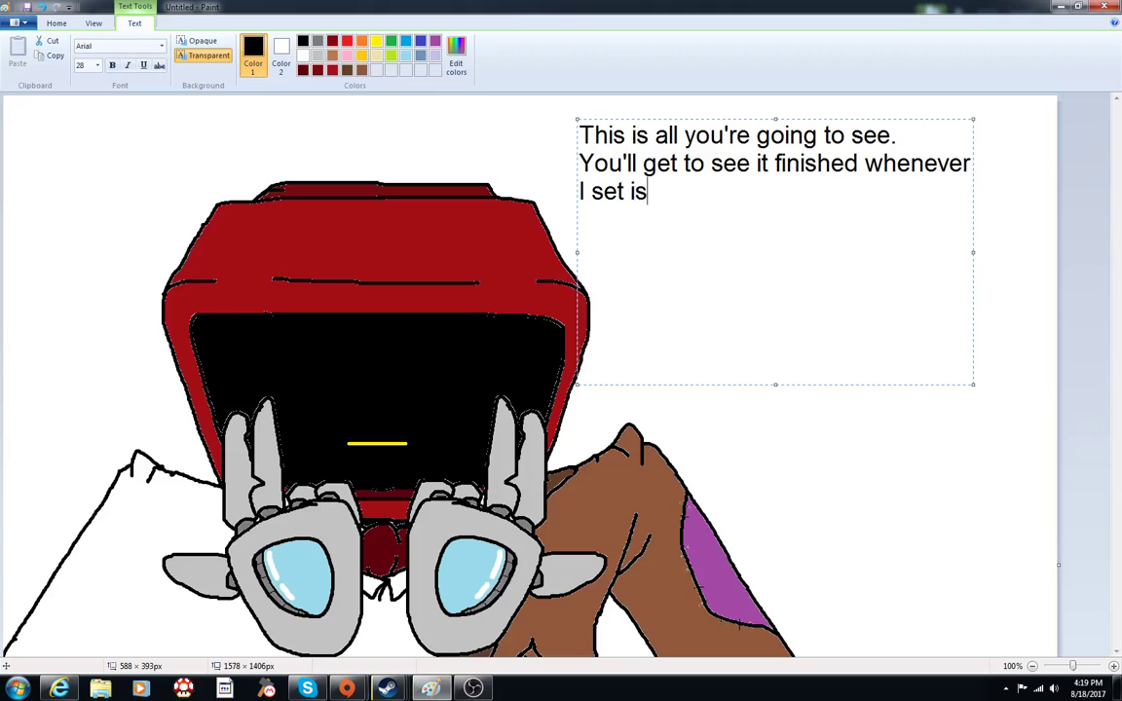
key("BackSpace")
type("t as my profile ")
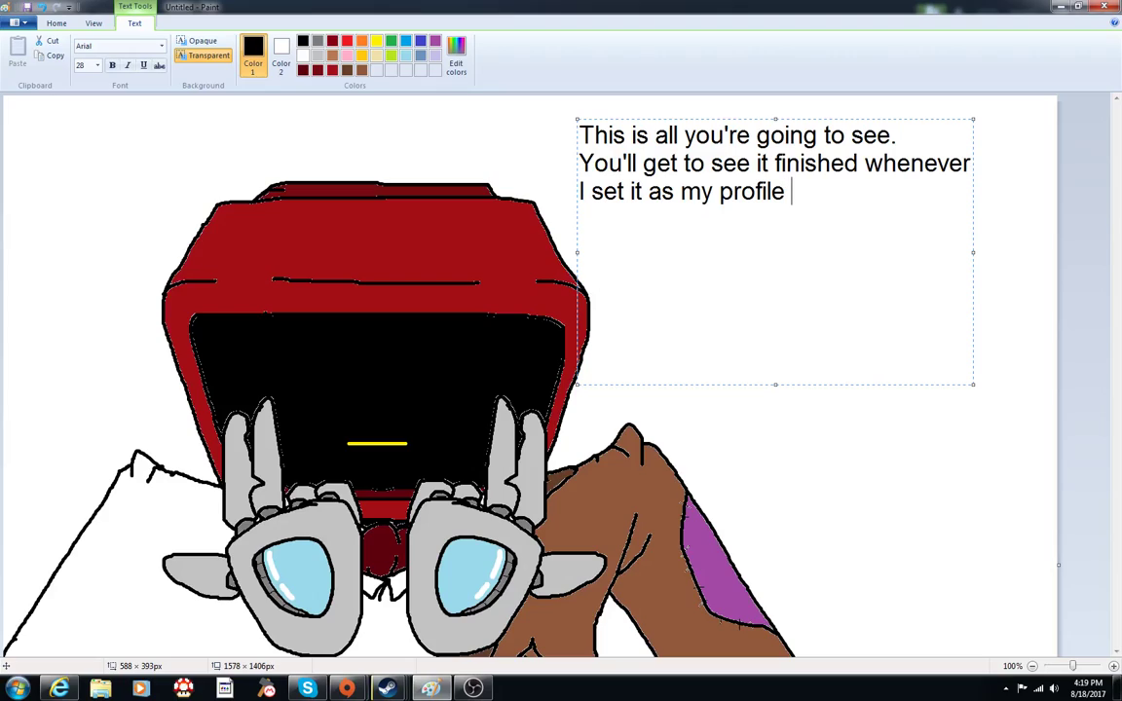
type(":)")
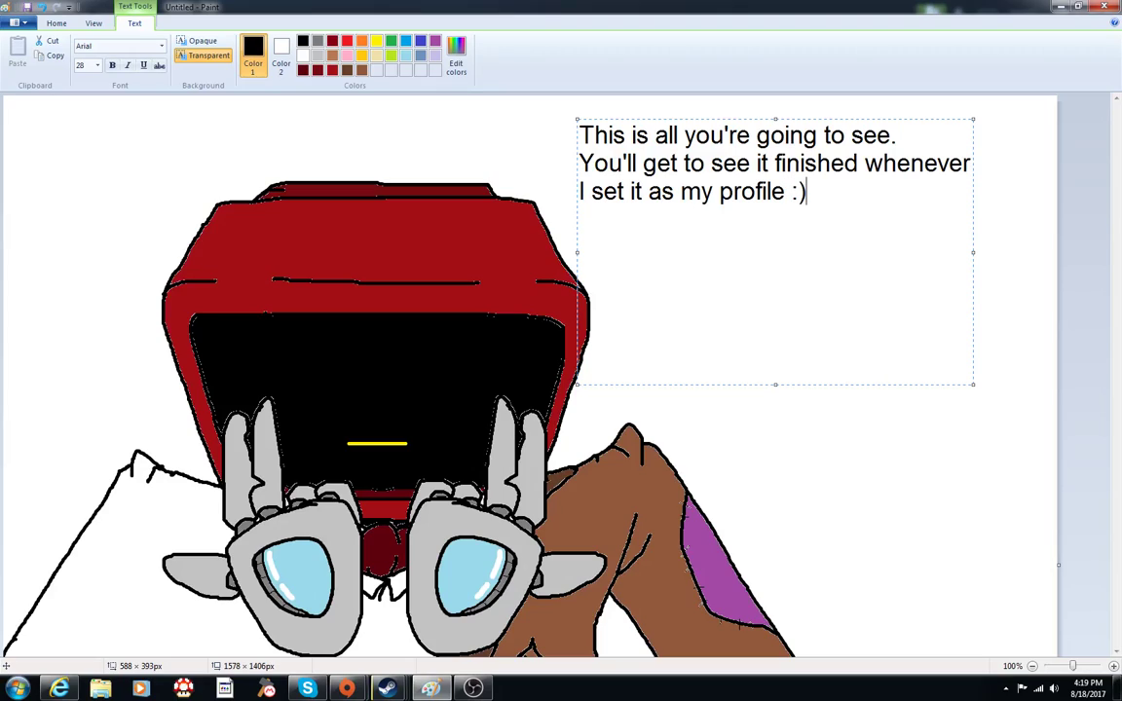